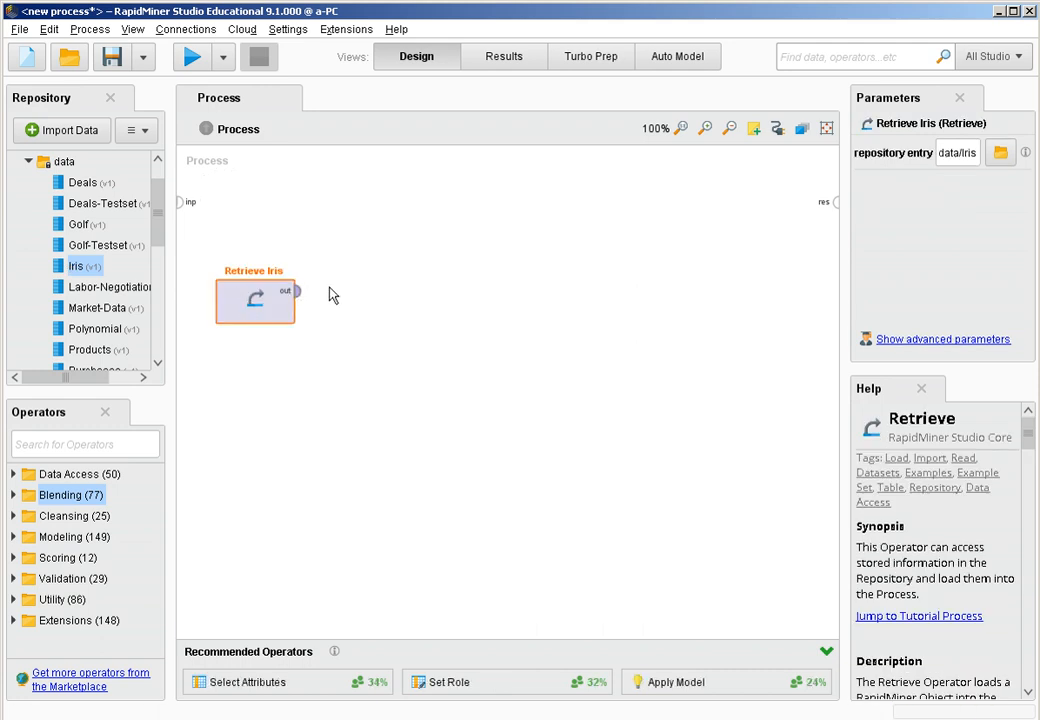
# Step: Connect the output of Retrieve Iris to the process result port and run the process
pyautogui.click(299, 291)
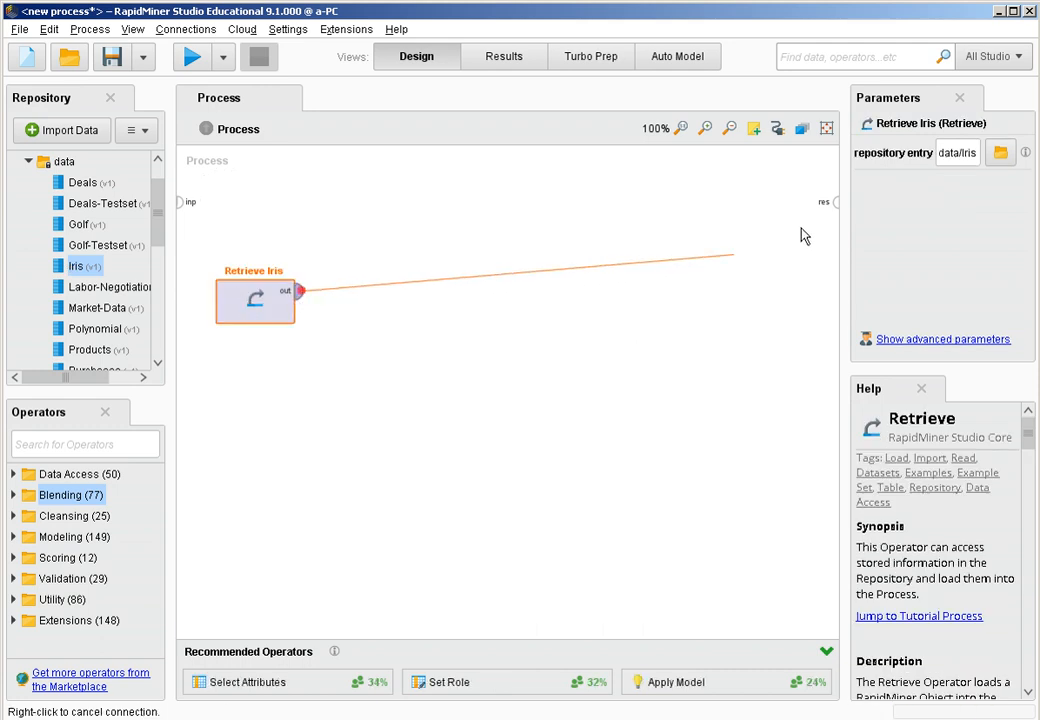
pyautogui.click(836, 202)
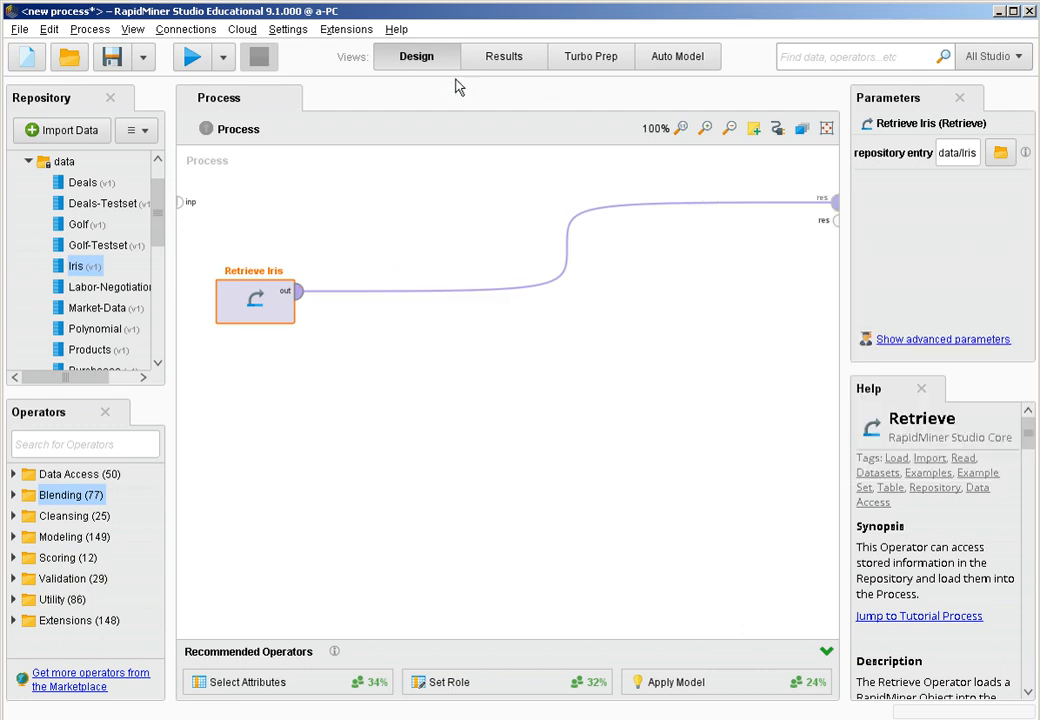
pyautogui.click(195, 58)
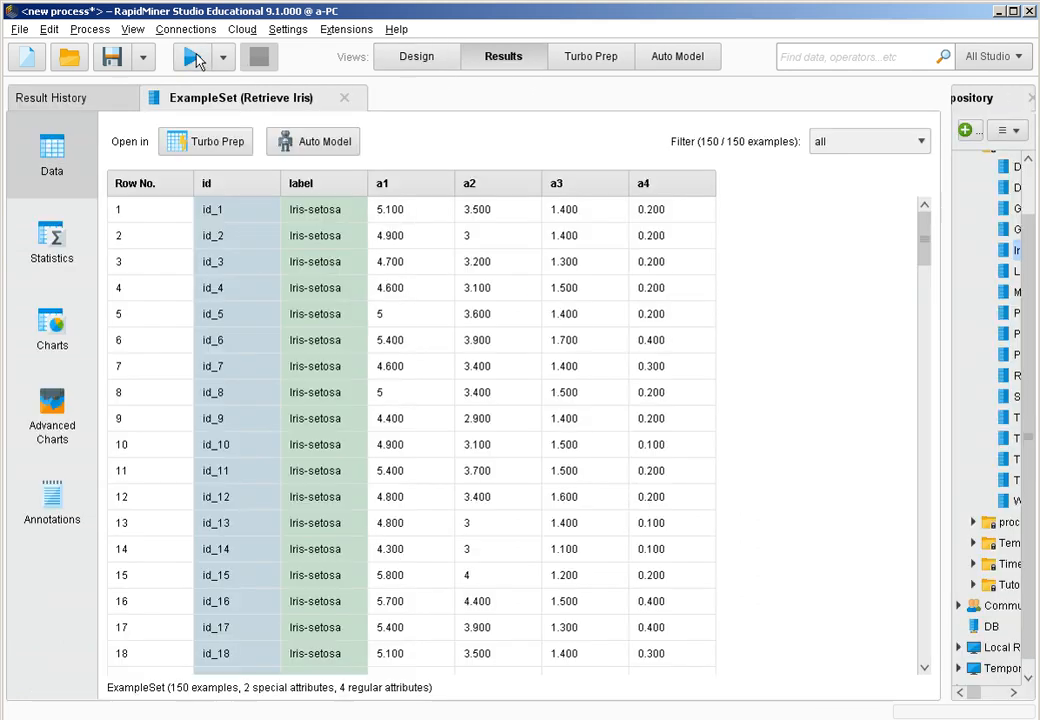
# Step: Examine the scatter matrix chart of the Iris attributes, coloured by label, across all attribute pairs
pyautogui.click(84, 316)
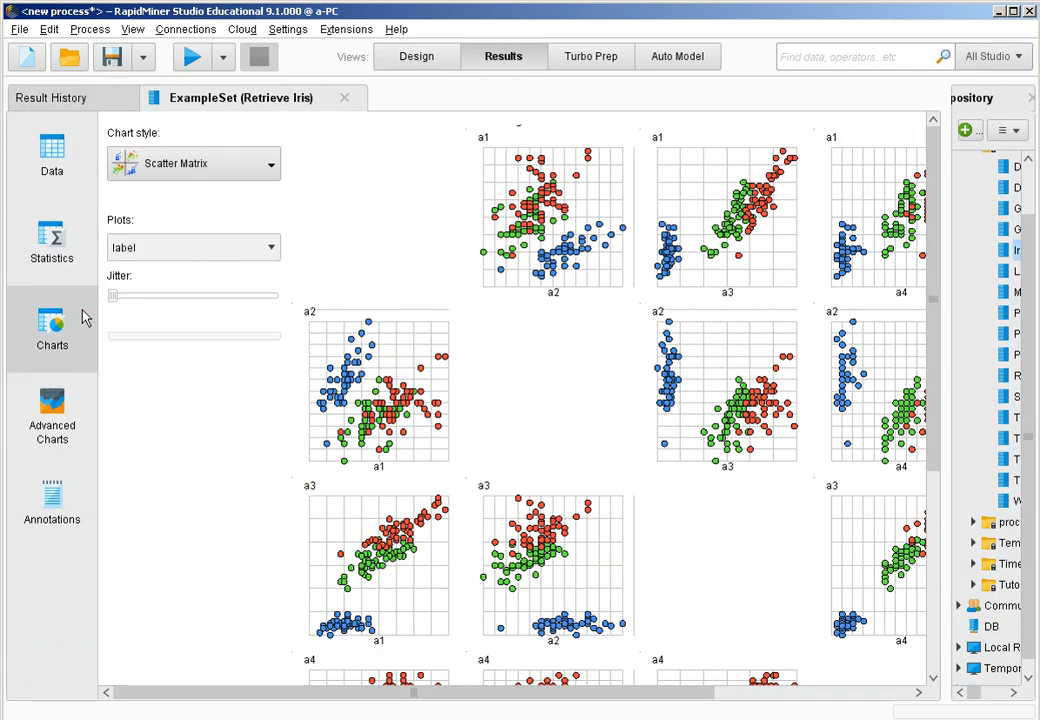
pyautogui.scroll(-3, 790, 600)
pyautogui.scroll(-1, 797, 640)
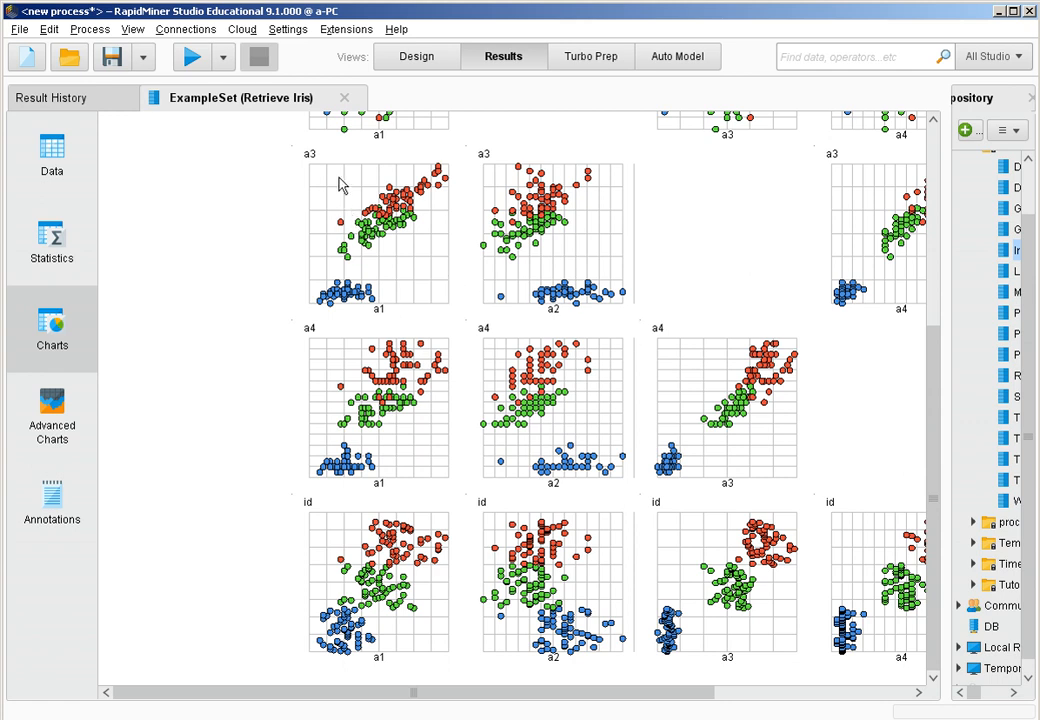
pyautogui.scroll(1, 650, 402)
pyautogui.scroll(4, 670, 450)
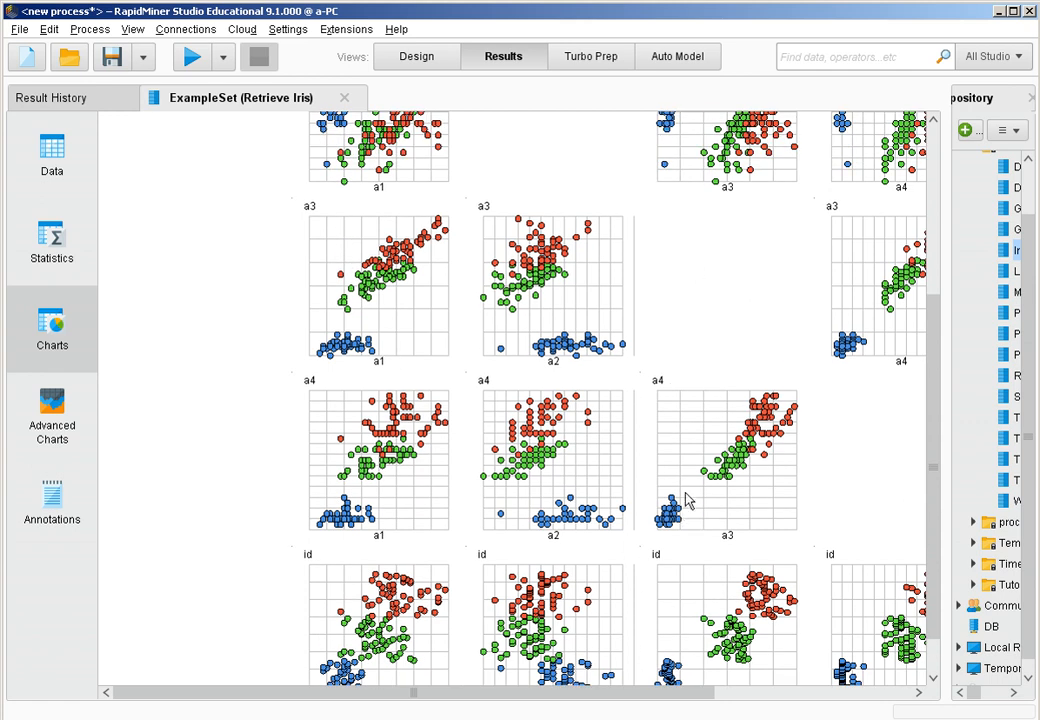
pyautogui.moveTo(645, 700); pyautogui.dragTo(748, 710)
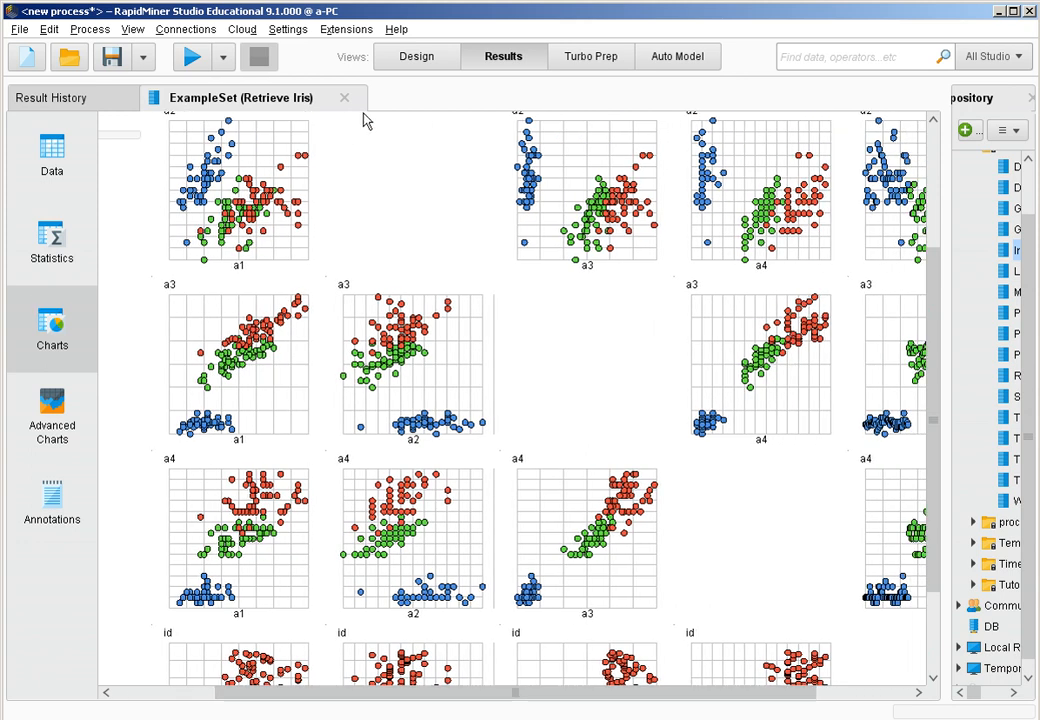
# Step: Find the Correlation Matrix operator by searching for "corr" and insert it into the process connection after Retrieve Iris
pyautogui.click(395, 58)
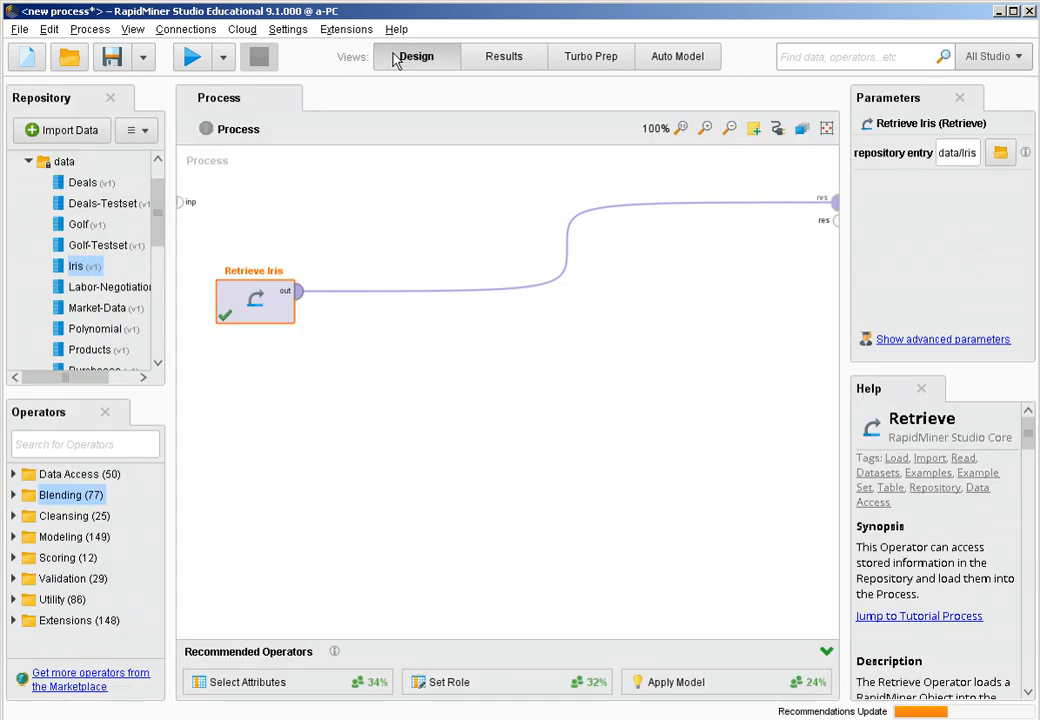
pyautogui.click(67, 443)
pyautogui.write('co')
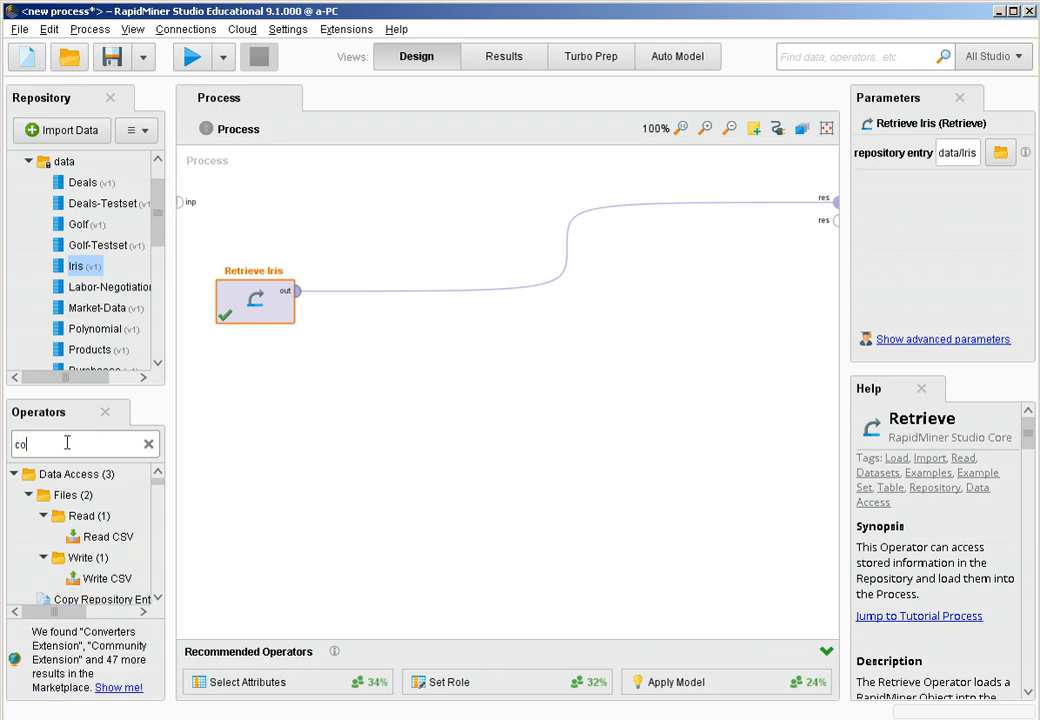
pyautogui.write('rr')
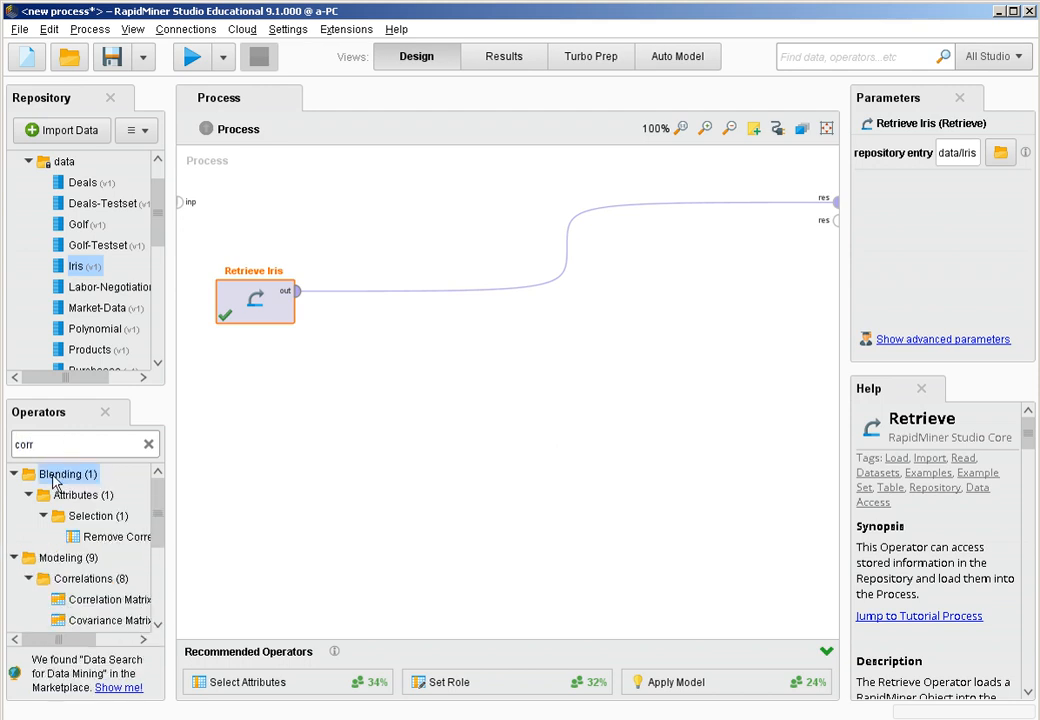
pyautogui.moveTo(110, 600); pyautogui.dragTo(348, 295)
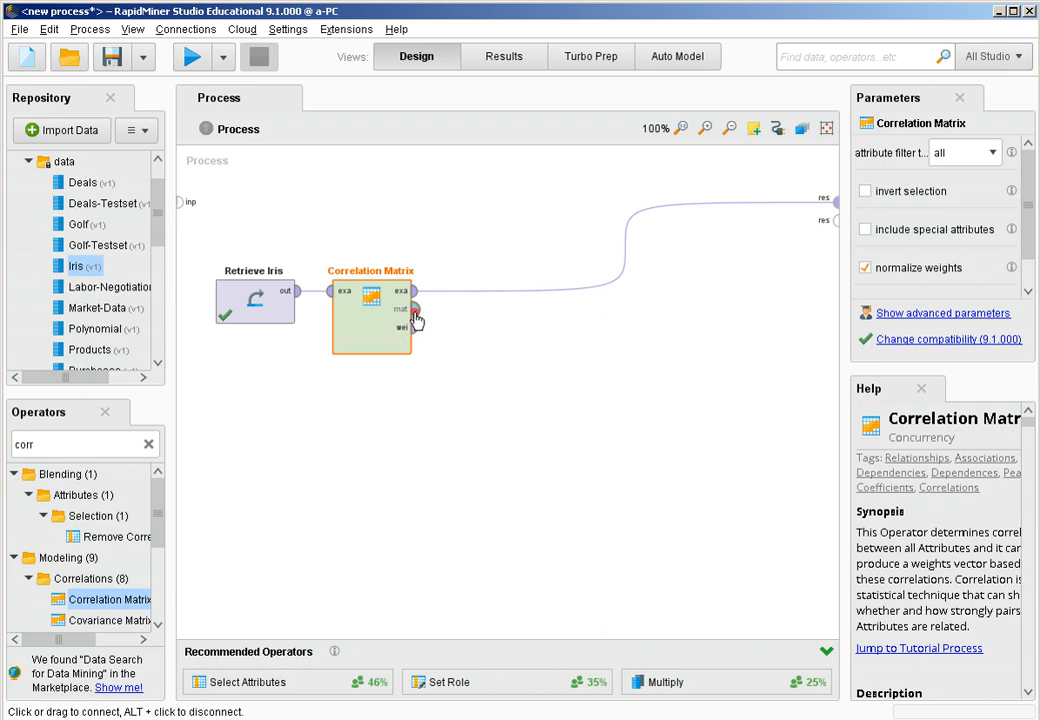
# Step: Connect the Correlation Matrix's mat output to the second result port and run the process to view its results
pyautogui.click(413, 309)
pyautogui.click(836, 217)
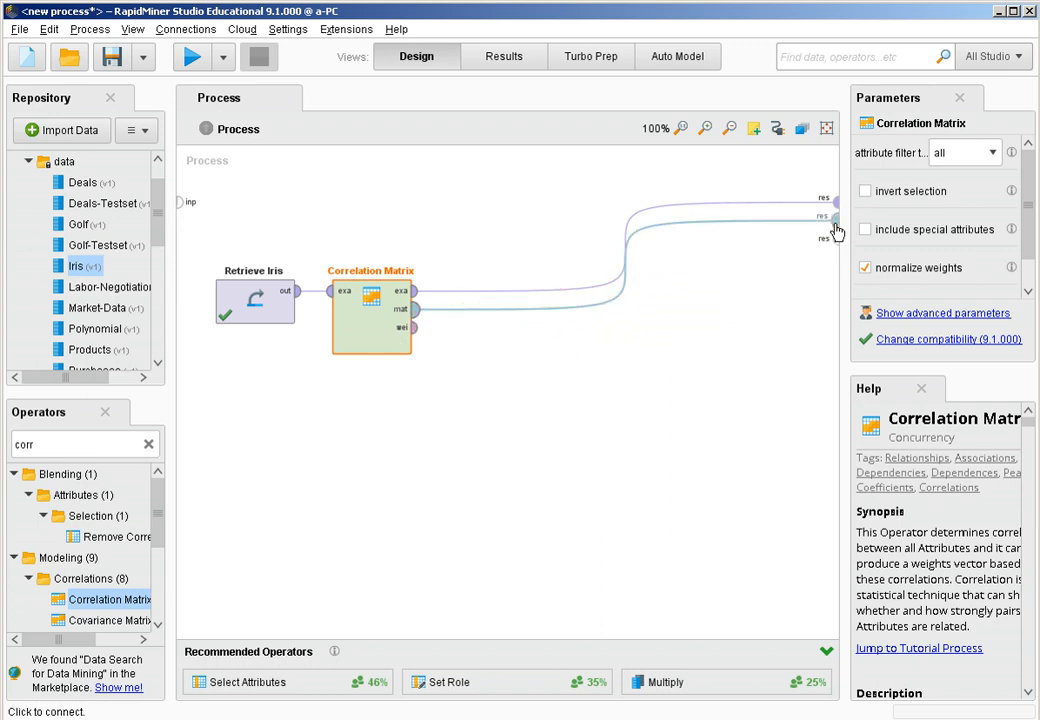
pyautogui.click(193, 58)
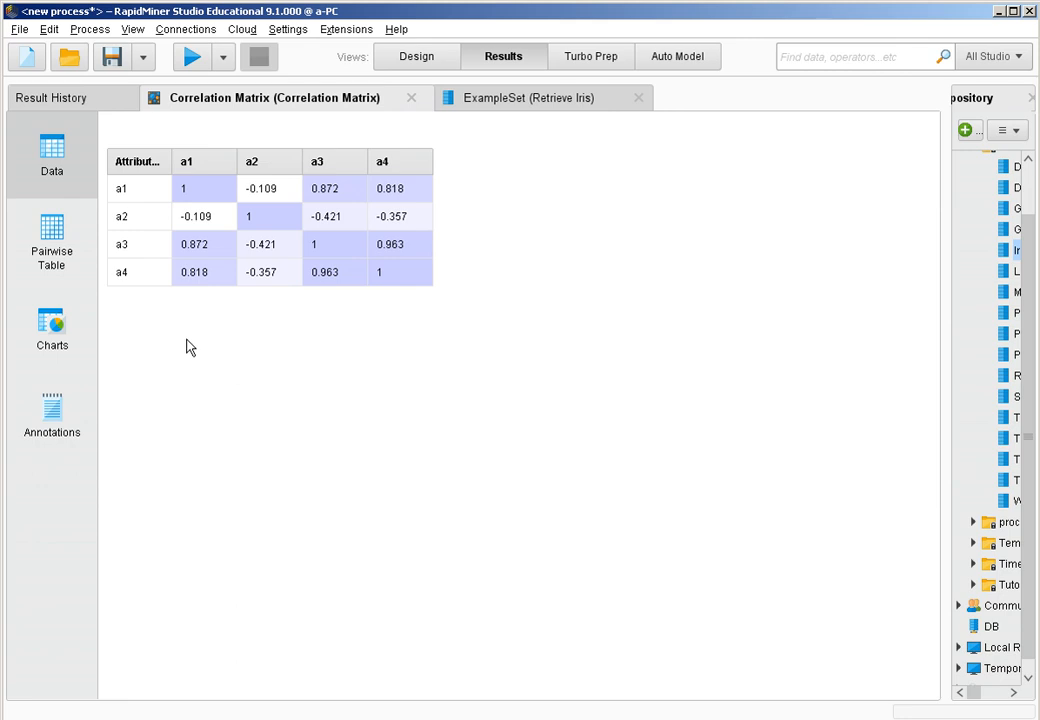
pyautogui.click(544, 104)
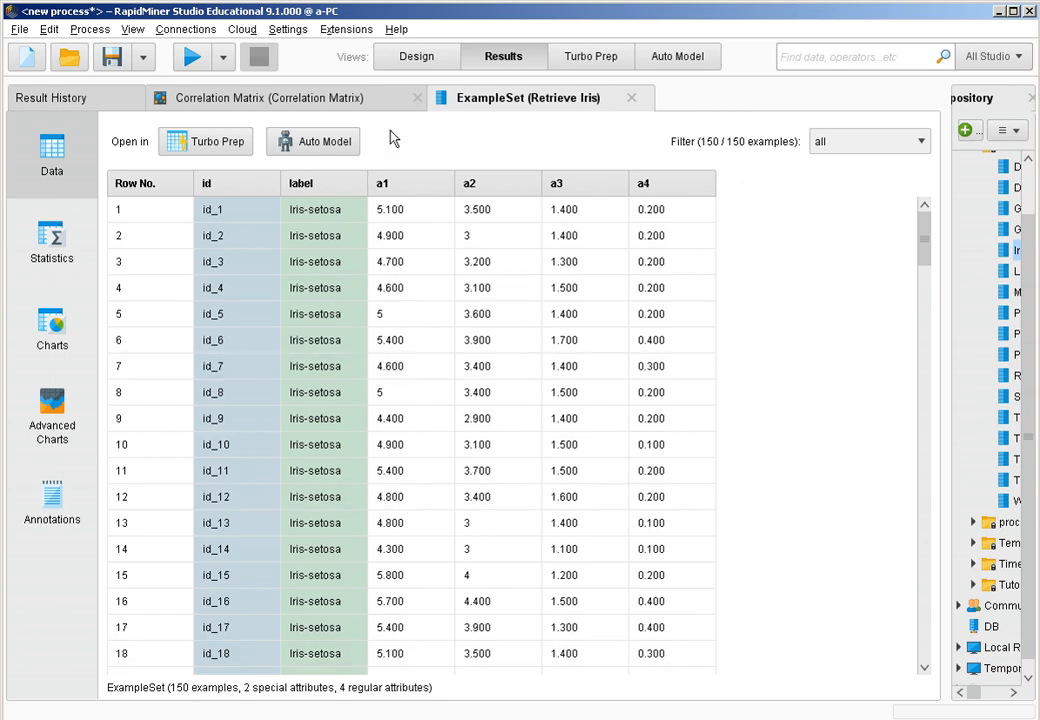
# Step: Find the Principal Component Analysis operator by searching for "pca", insert it after Correlation Matrix and place it slightly lower in the process
pyautogui.click(418, 68)
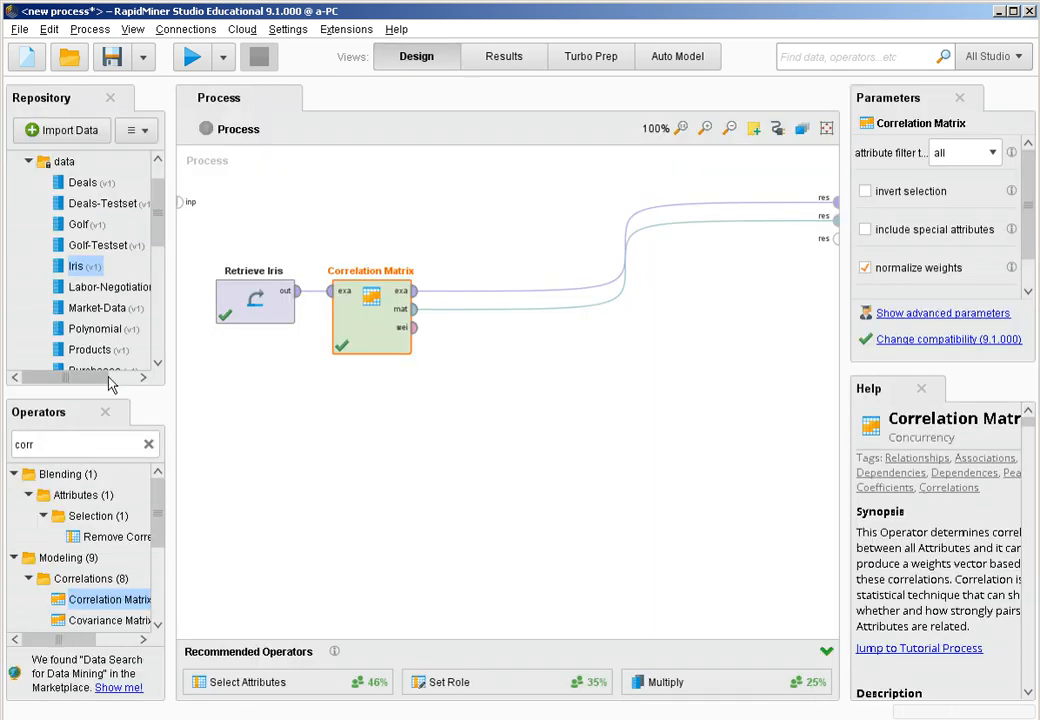
pyautogui.click(150, 446)
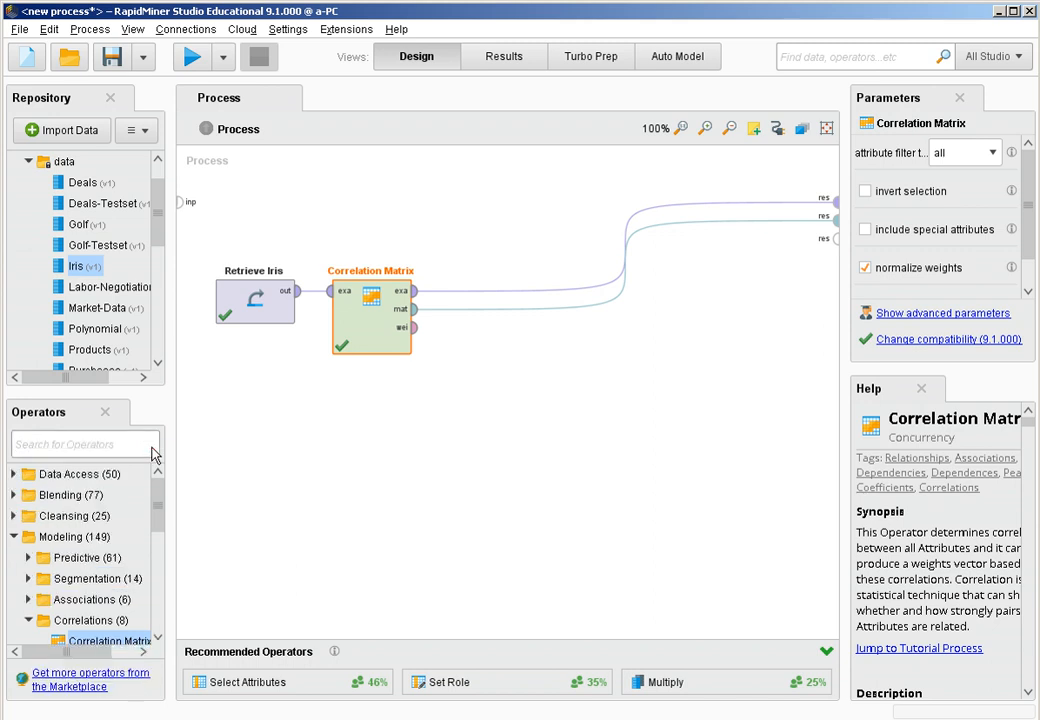
pyautogui.write('pca')
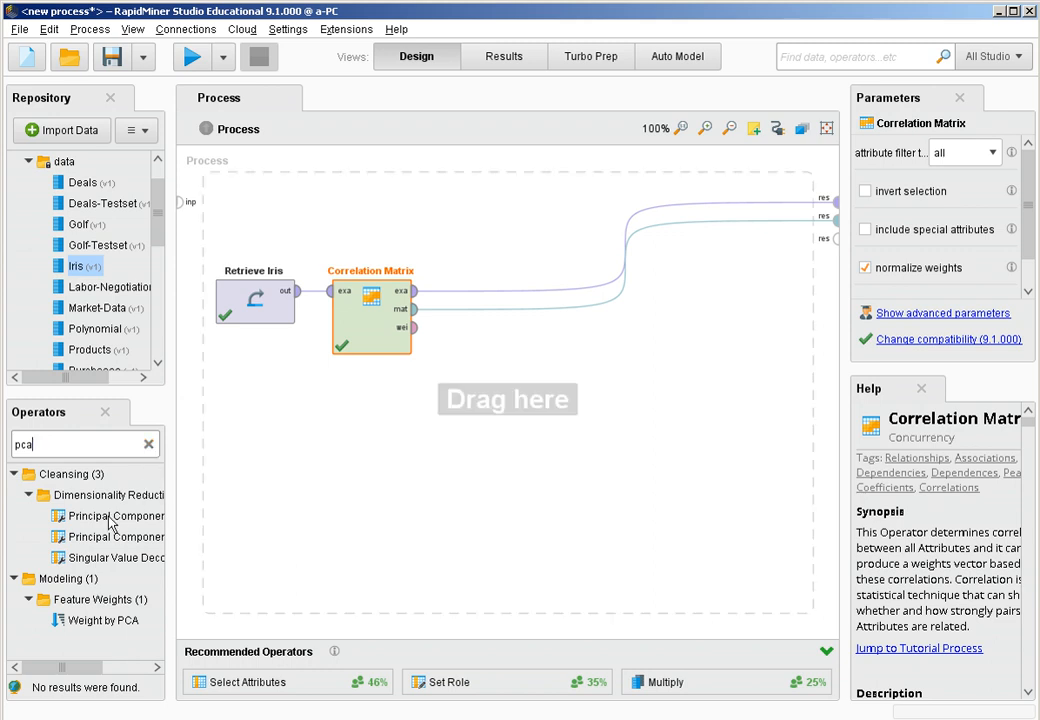
pyautogui.moveTo(107, 524); pyautogui.dragTo(504, 298)
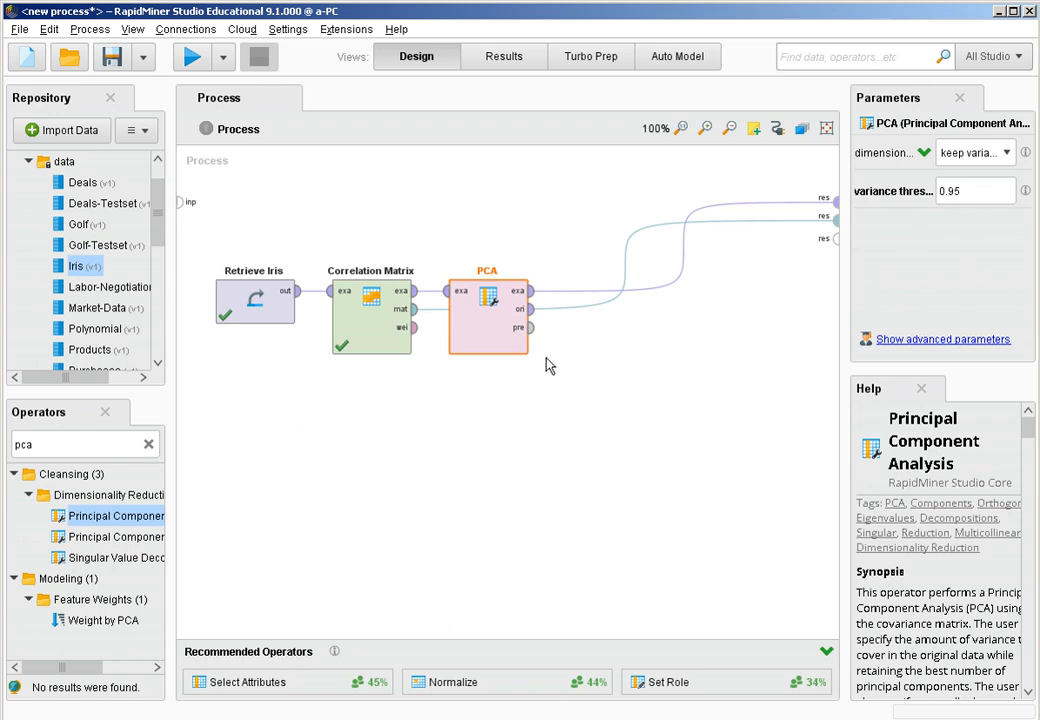
pyautogui.moveTo(517, 350); pyautogui.dragTo(519, 393)
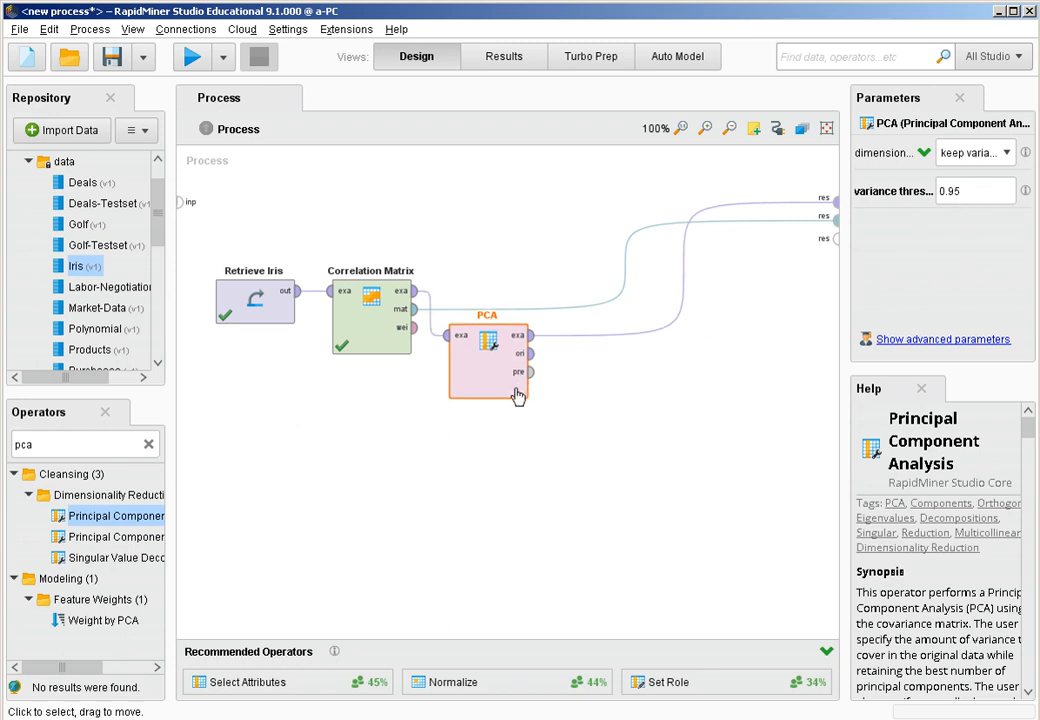
# Step: Connect the PCA operator's pre output to the third result port and run the process
pyautogui.click(531, 372)
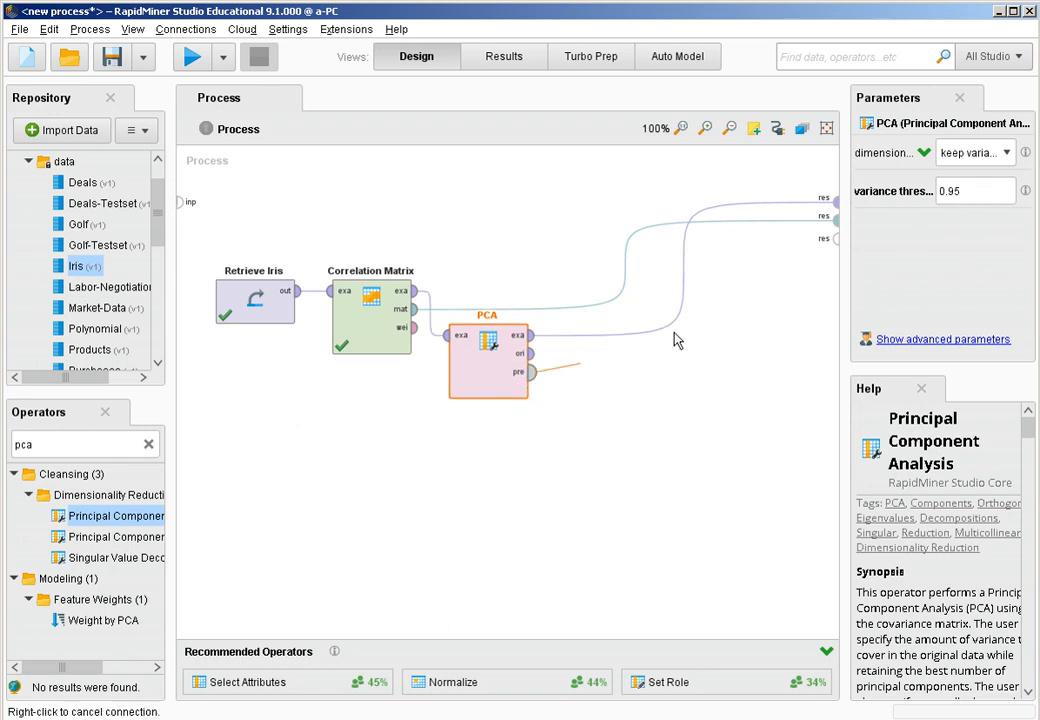
pyautogui.click(833, 243)
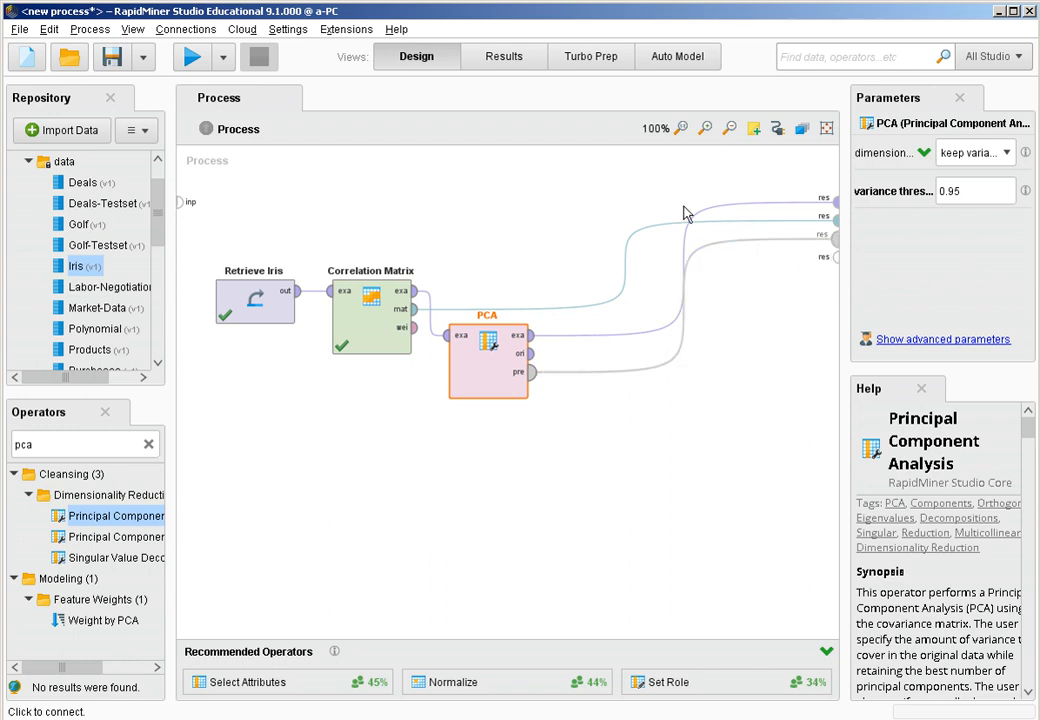
pyautogui.click(193, 58)
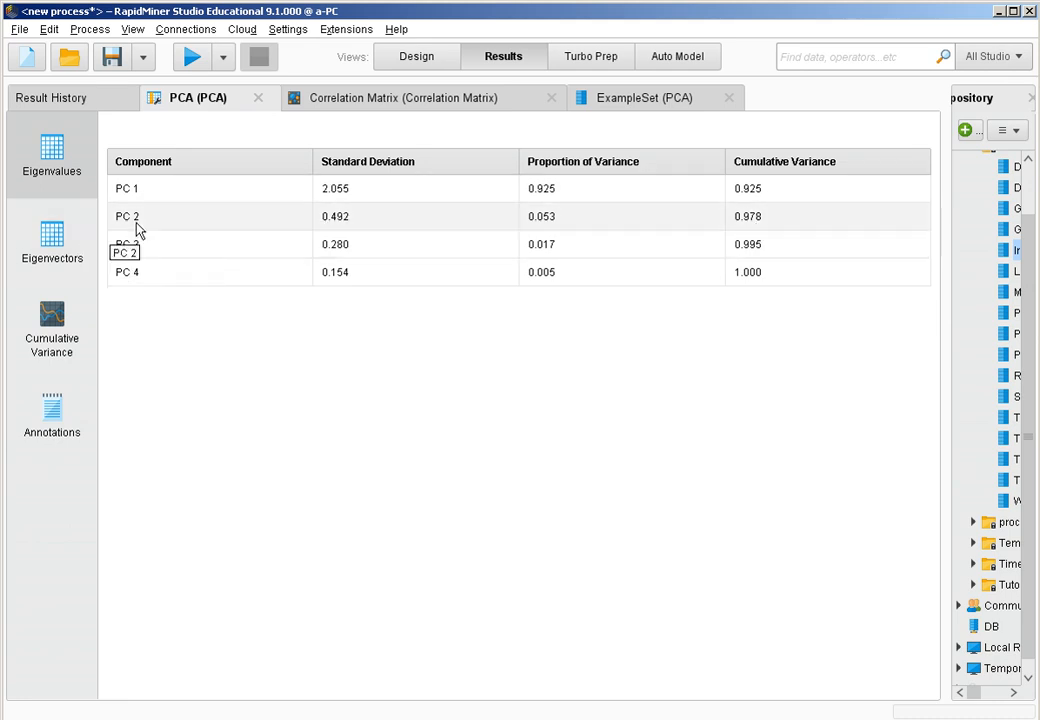
# Step: Examine the PCA eigenvectors, the cumulative variance plot and the transformed example set
pyautogui.click(84, 257)
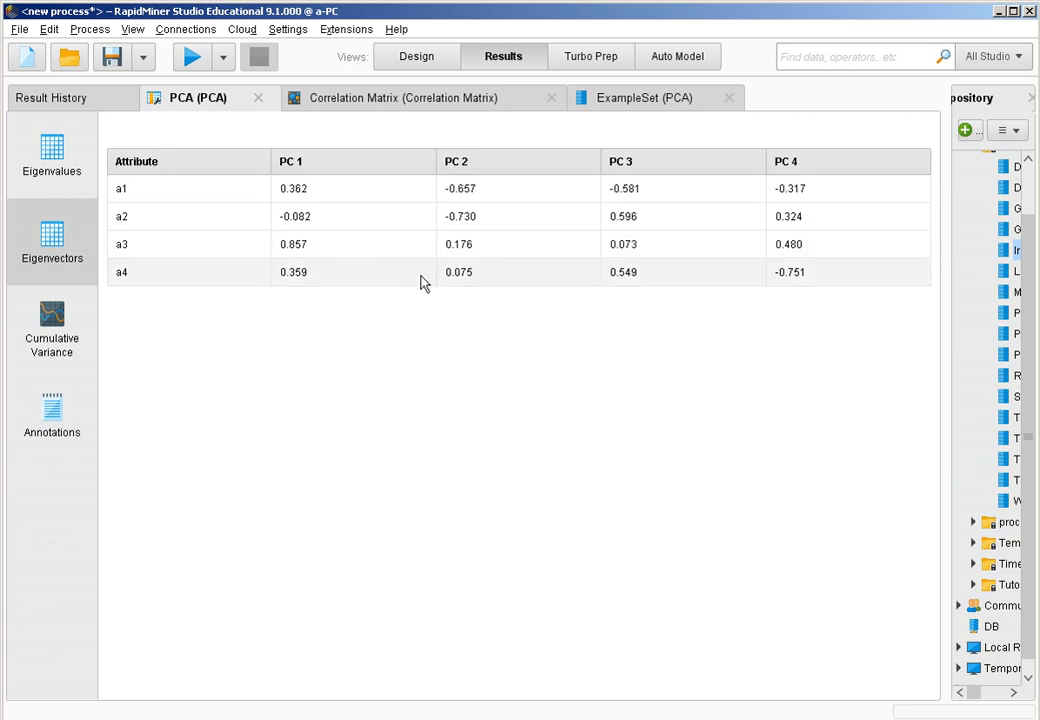
pyautogui.click(57, 341)
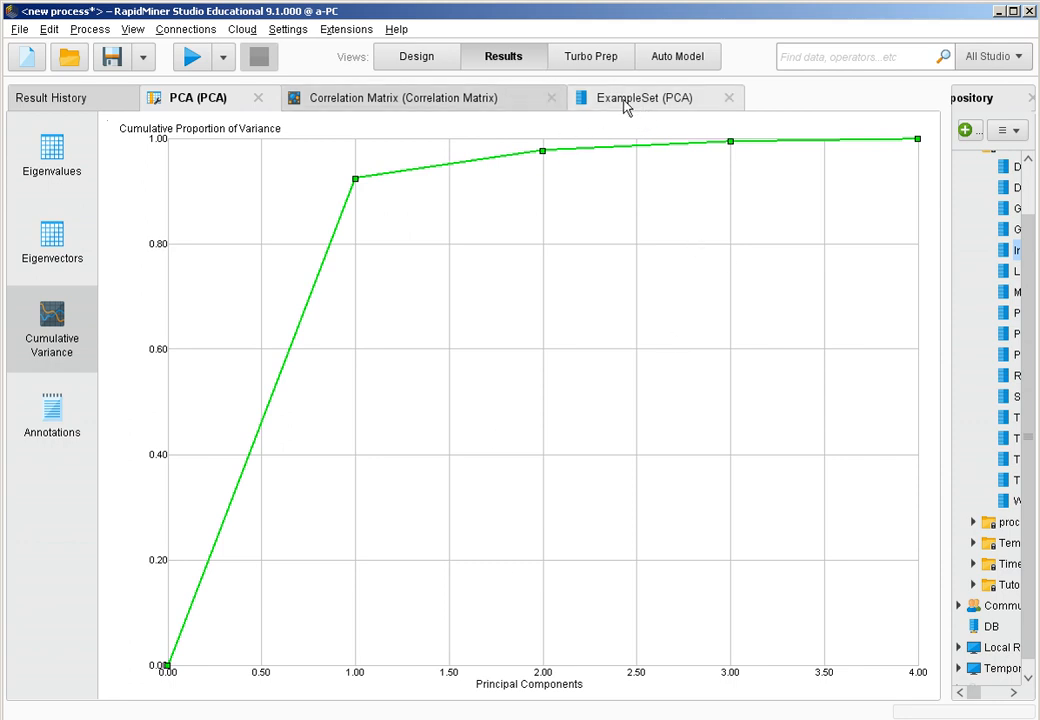
pyautogui.click(422, 60)
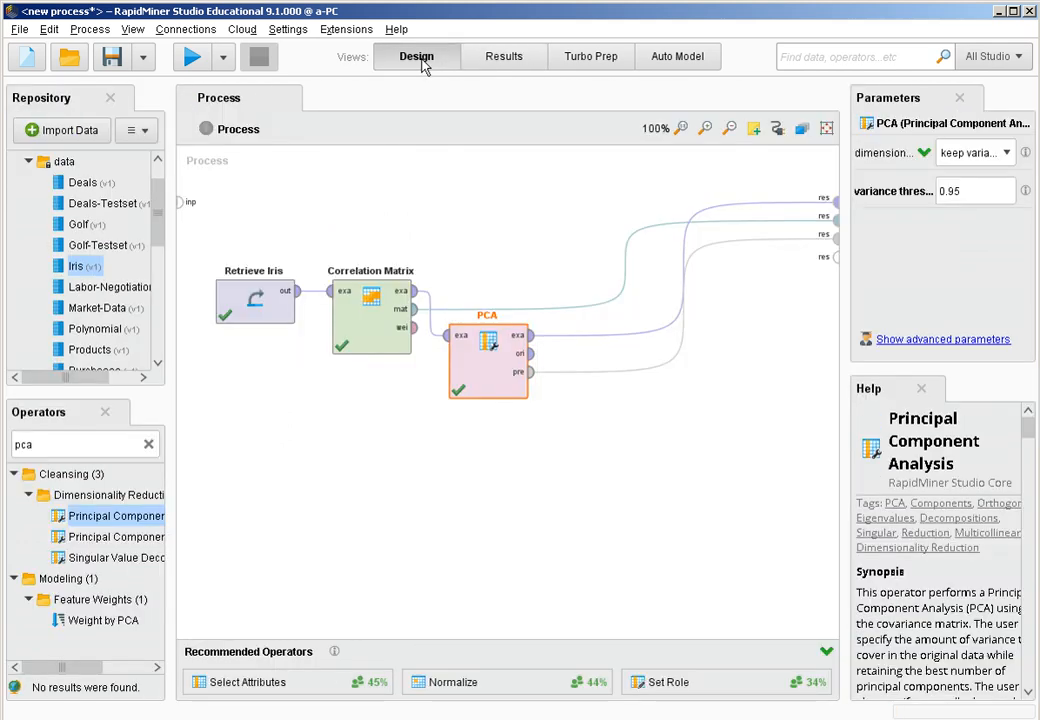
pyautogui.click(508, 60)
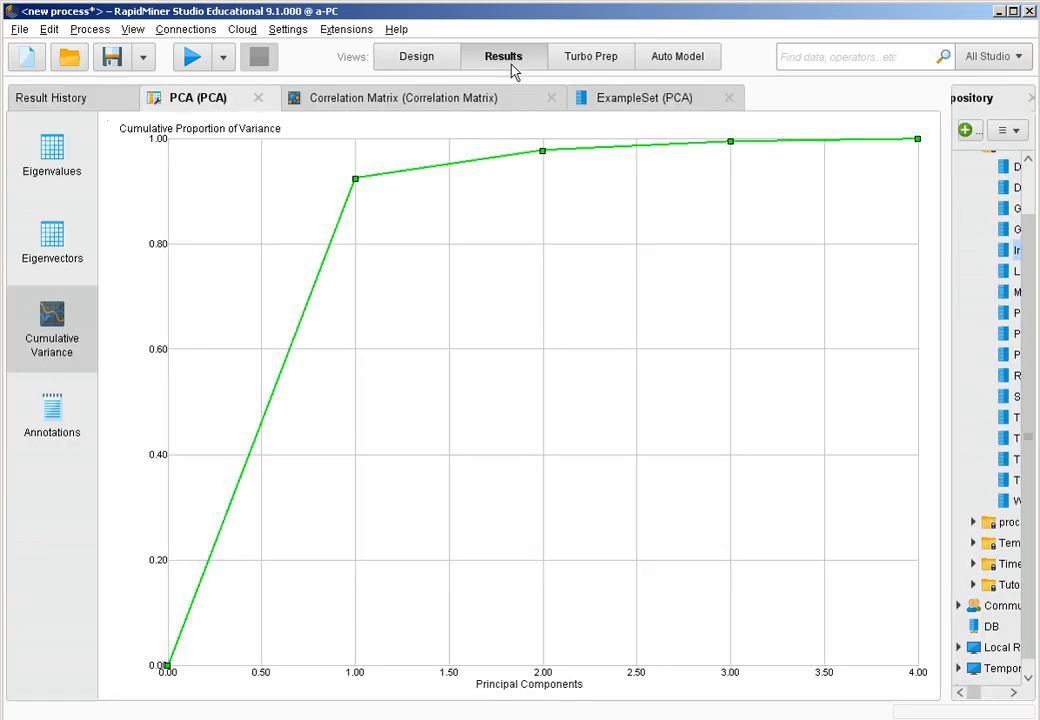
pyautogui.click(605, 100)
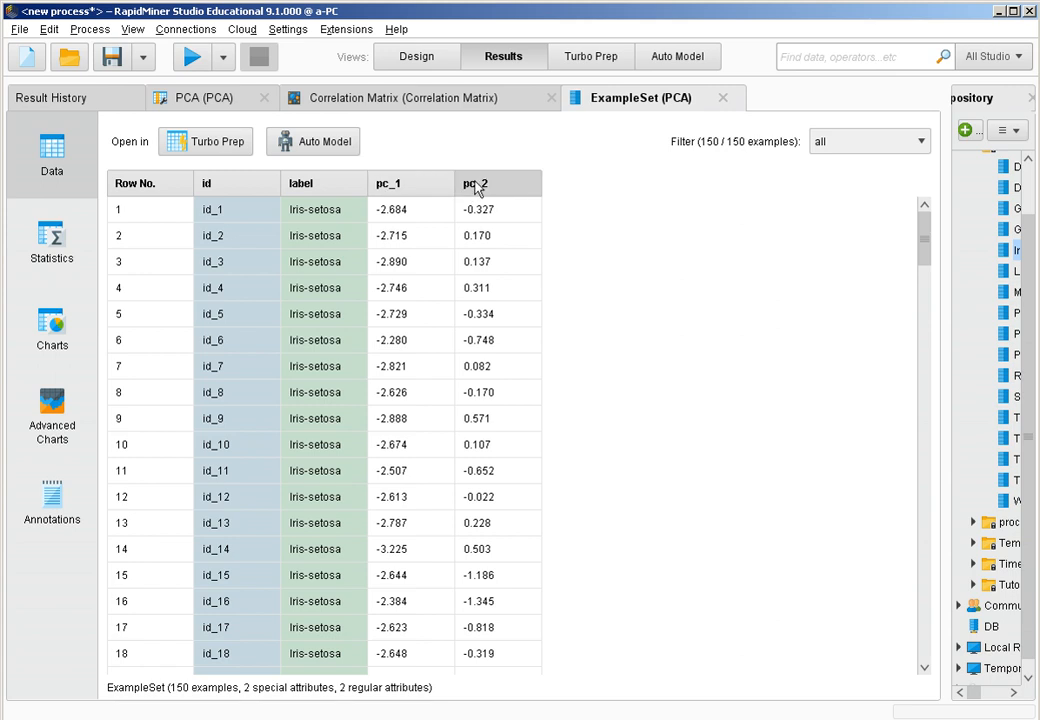
# Step: Search the operators for "corr" and insert a second Correlation Matrix on the example set output of PCA
pyautogui.click(415, 56)
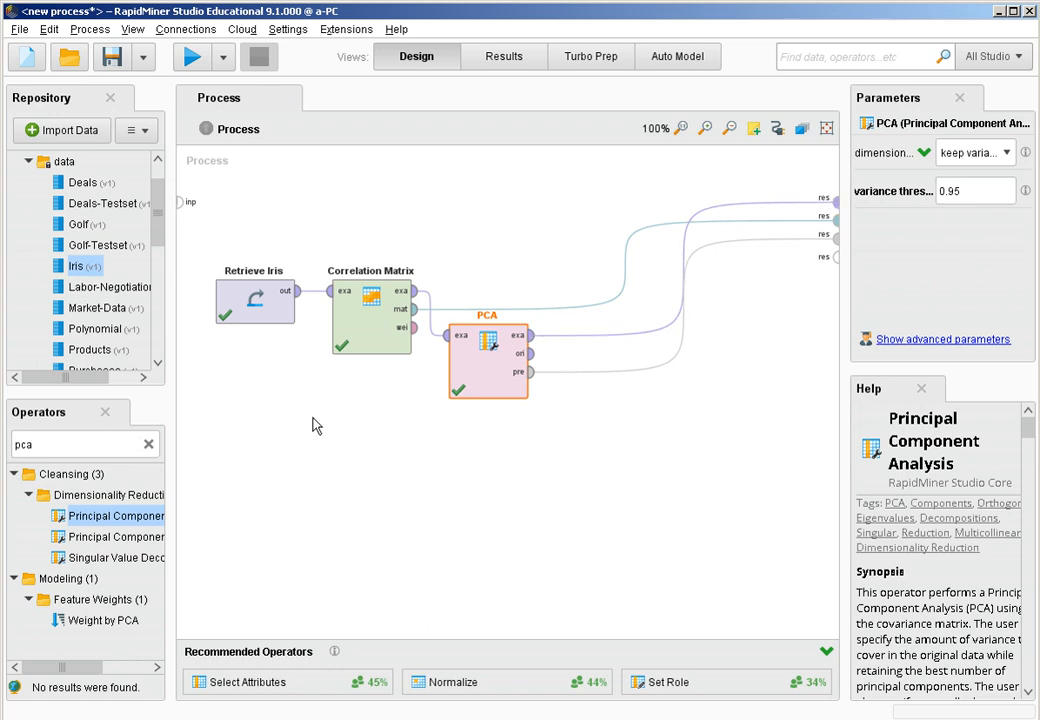
pyautogui.click(148, 444)
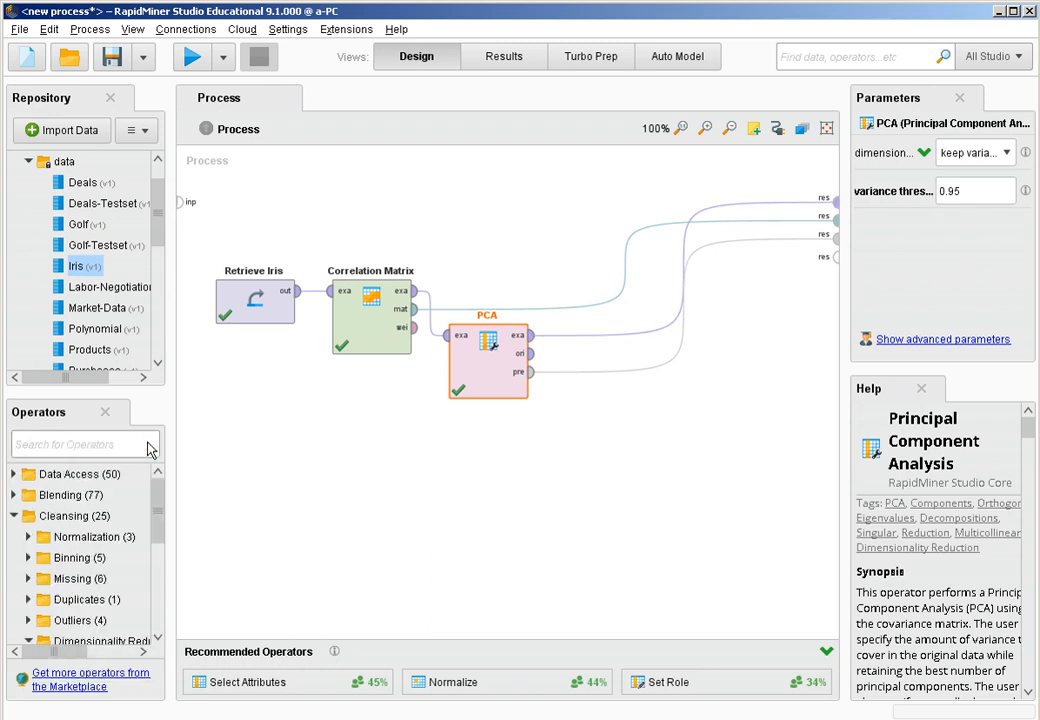
pyautogui.write('corr')
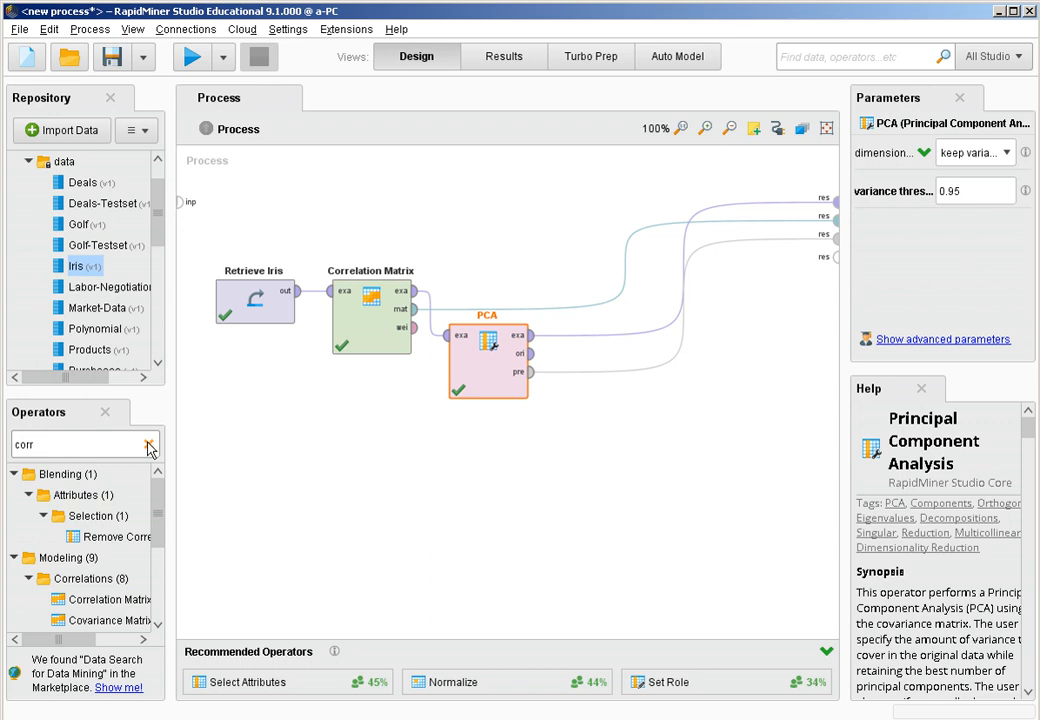
pyautogui.moveTo(109, 599); pyautogui.dragTo(608, 440)
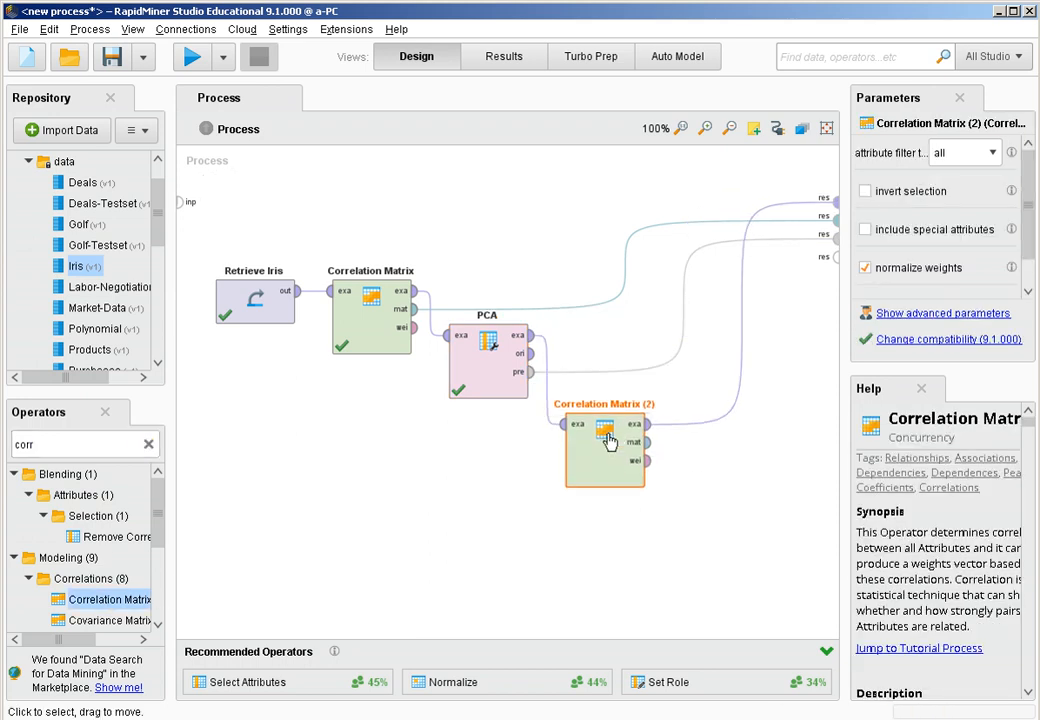
# Step: Connect the second Correlation Matrix's mat output to the fourth result port and run the process
pyautogui.click(647, 442)
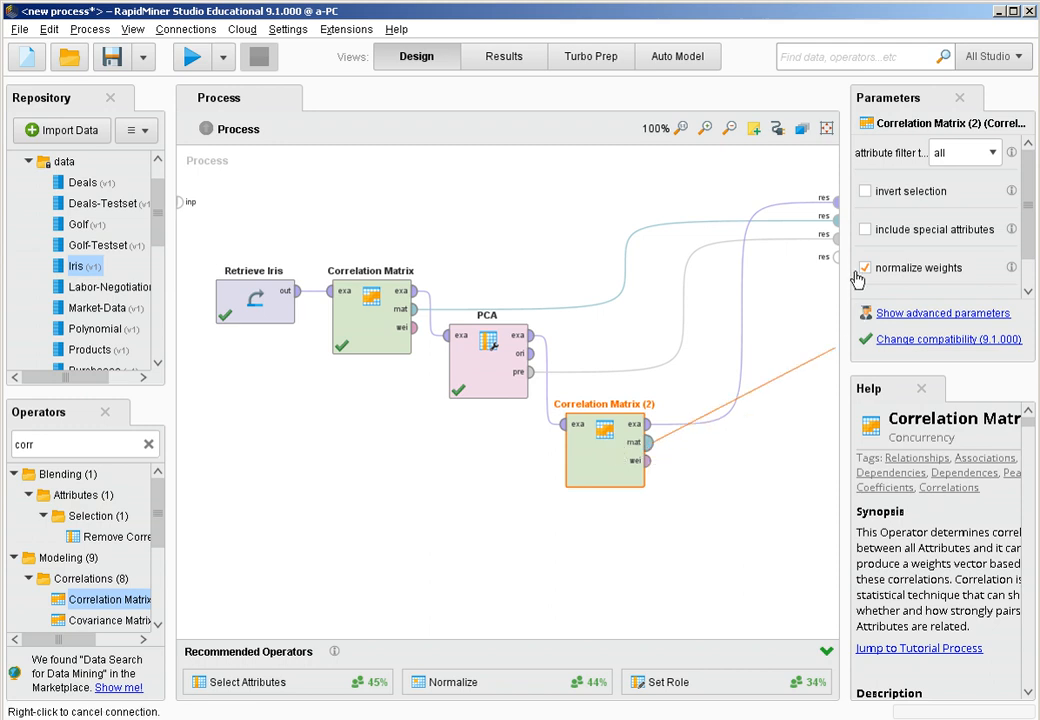
pyautogui.click(836, 258)
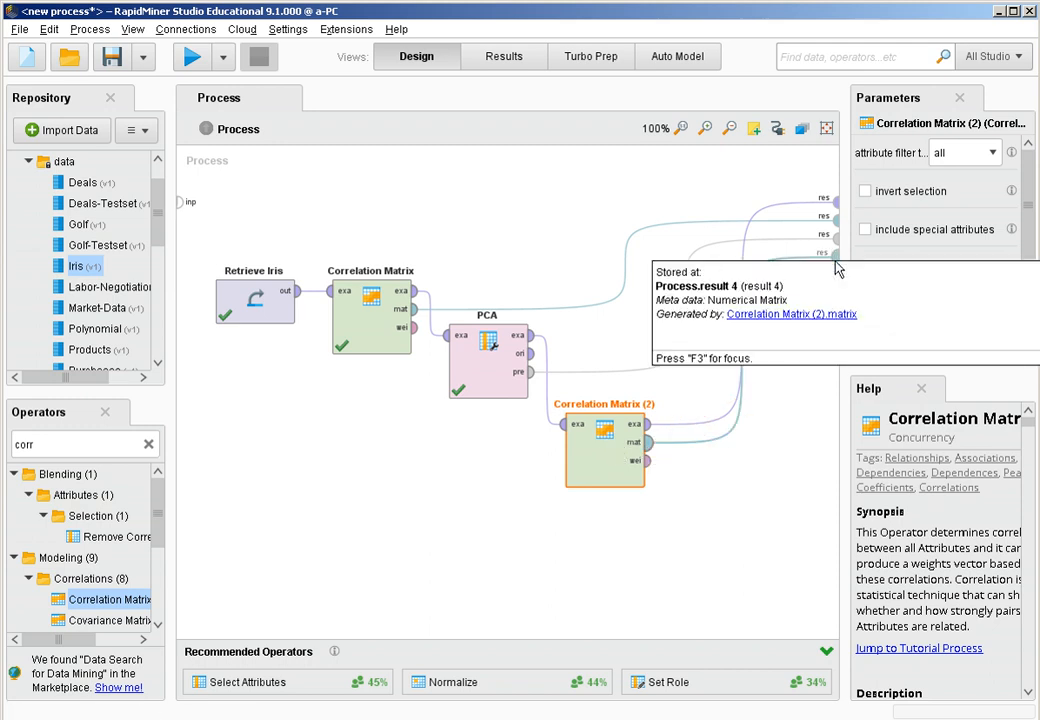
pyautogui.click(212, 57)
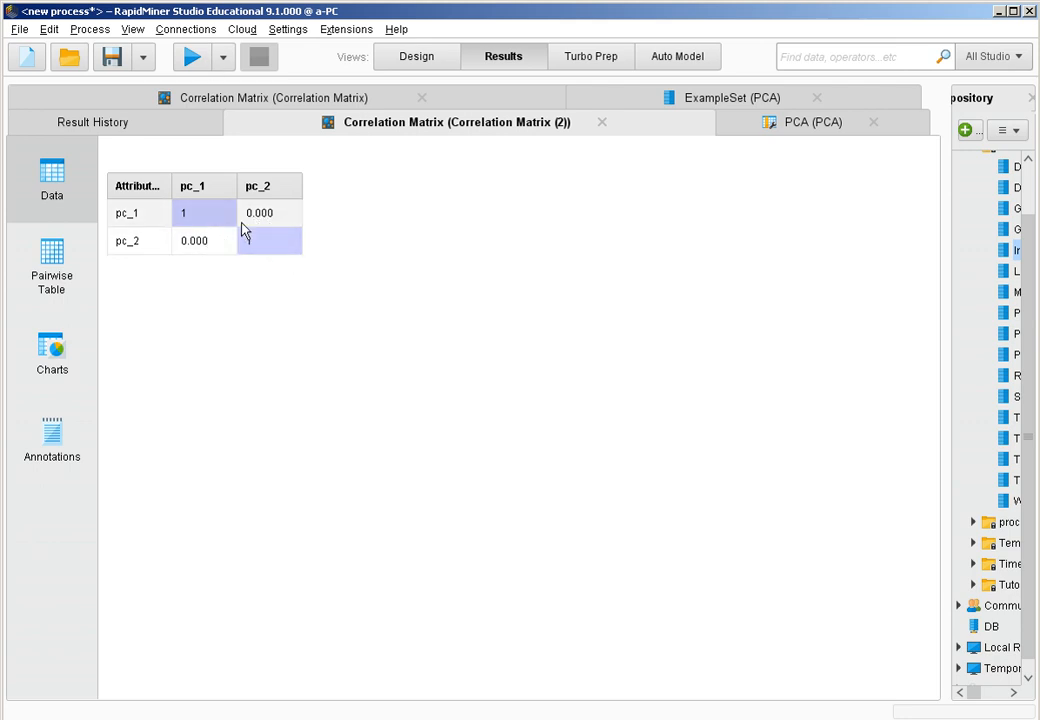
pyautogui.click(236, 309)
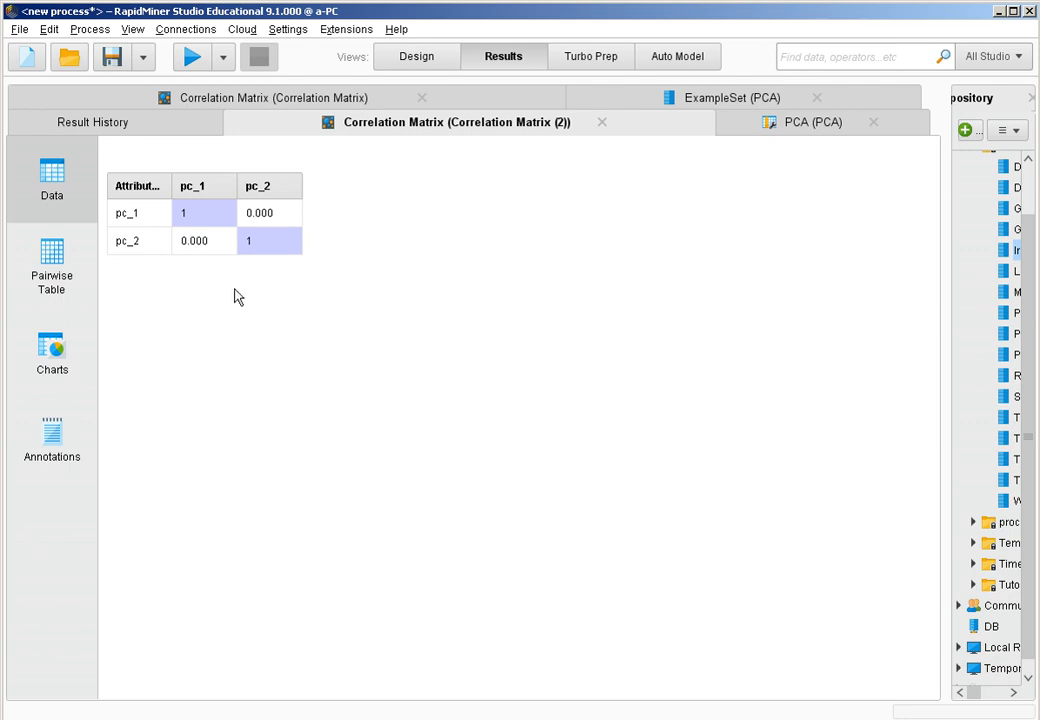
# Step: Set the PCA operator's variance threshold to 0.98 and run the process
pyautogui.click(438, 57)
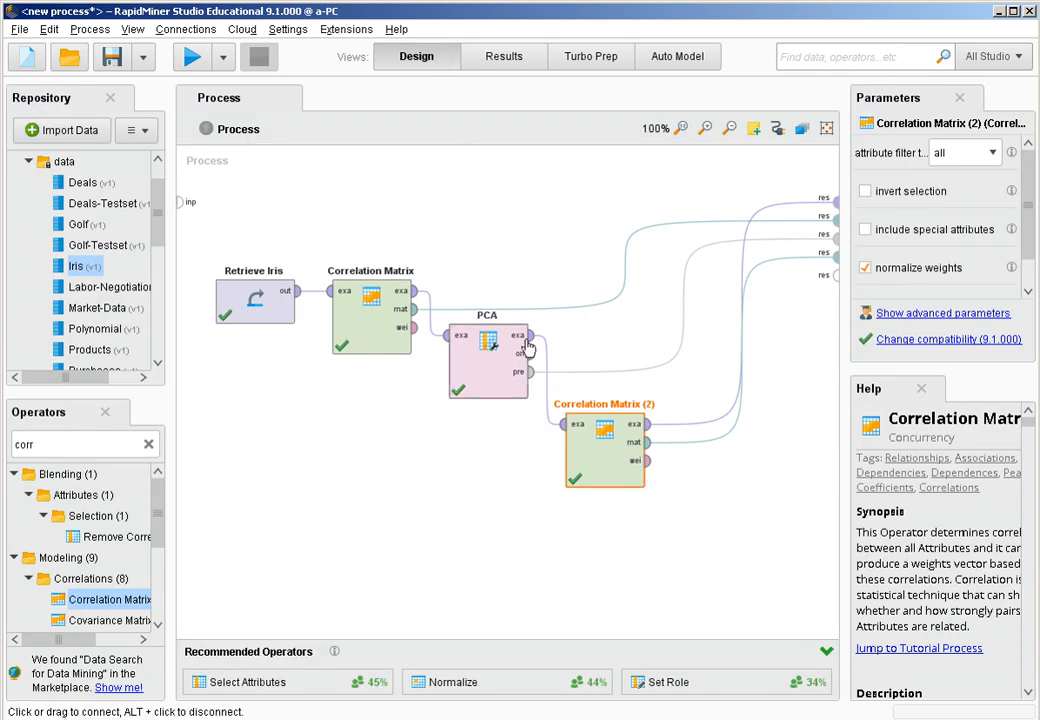
pyautogui.click(490, 355)
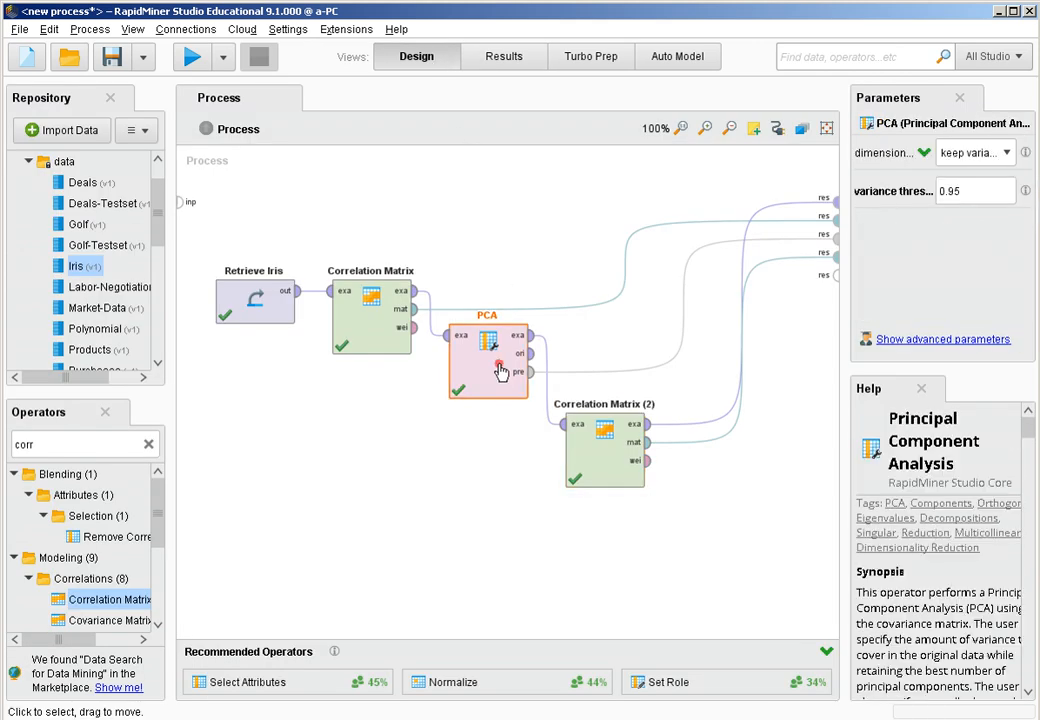
pyautogui.click(962, 195)
pyautogui.press('BackSpace')
pyautogui.write('8')
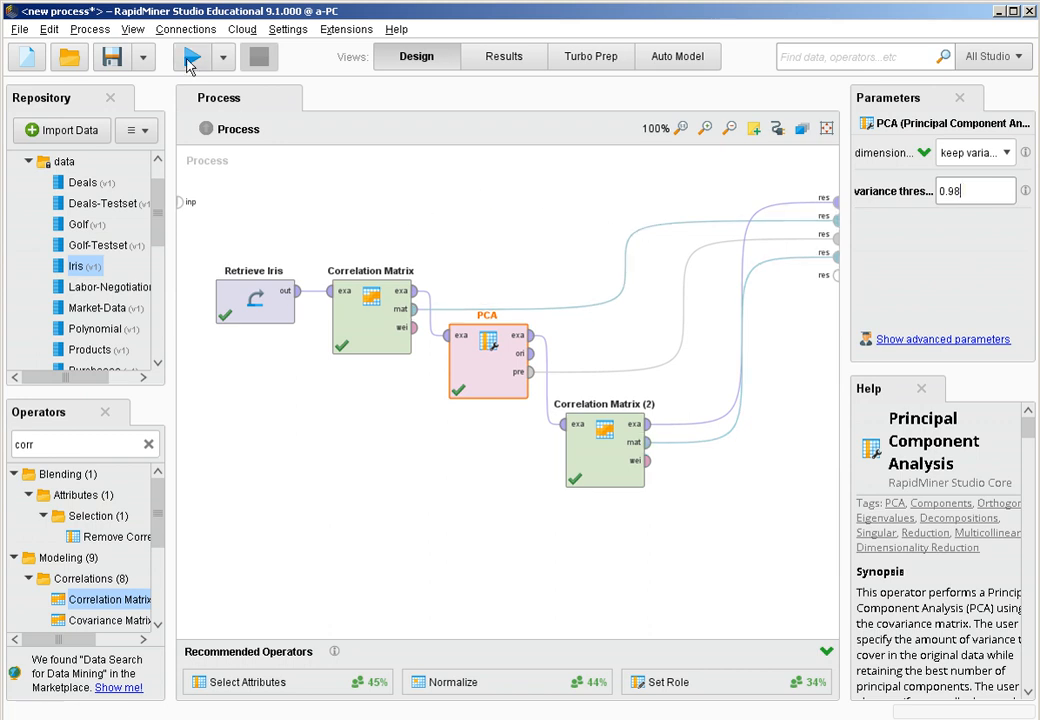
pyautogui.click(190, 60)
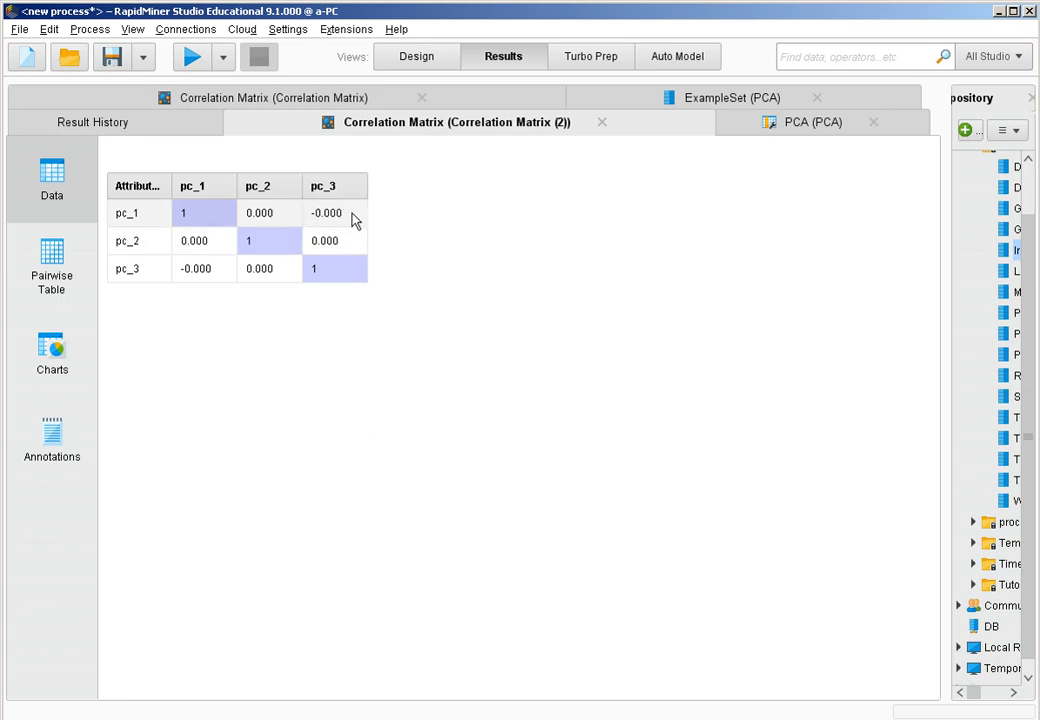
# Step: Examine the PCA eigenvalues, the transformed example set and the cumulative variance of PC 3
pyautogui.click(815, 130)
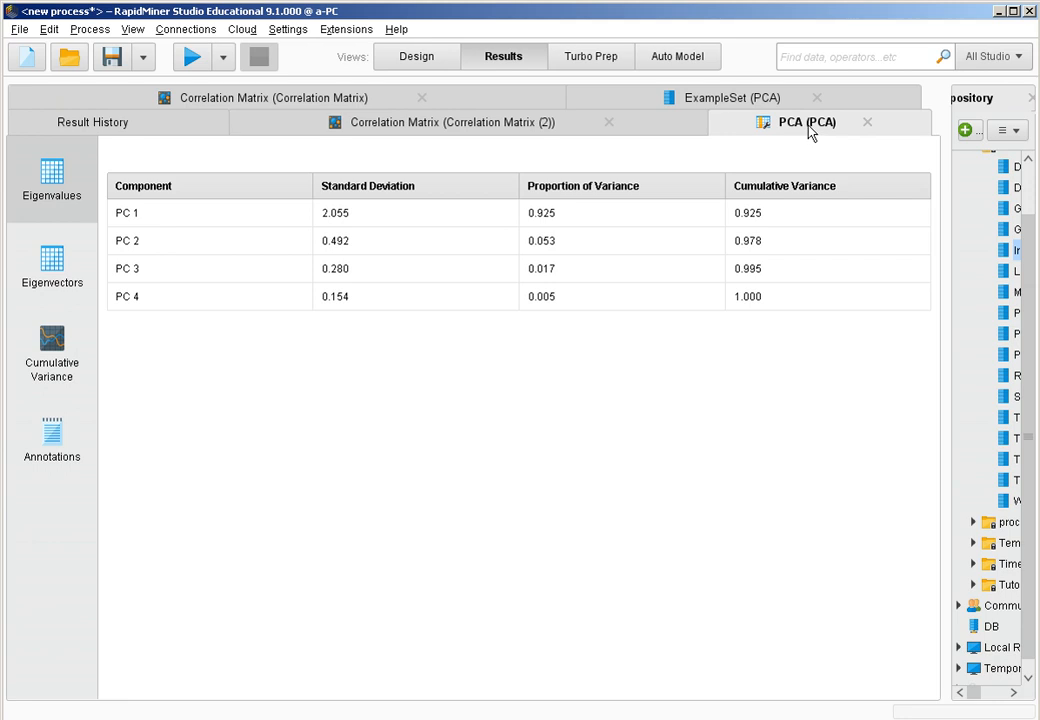
pyautogui.click(744, 106)
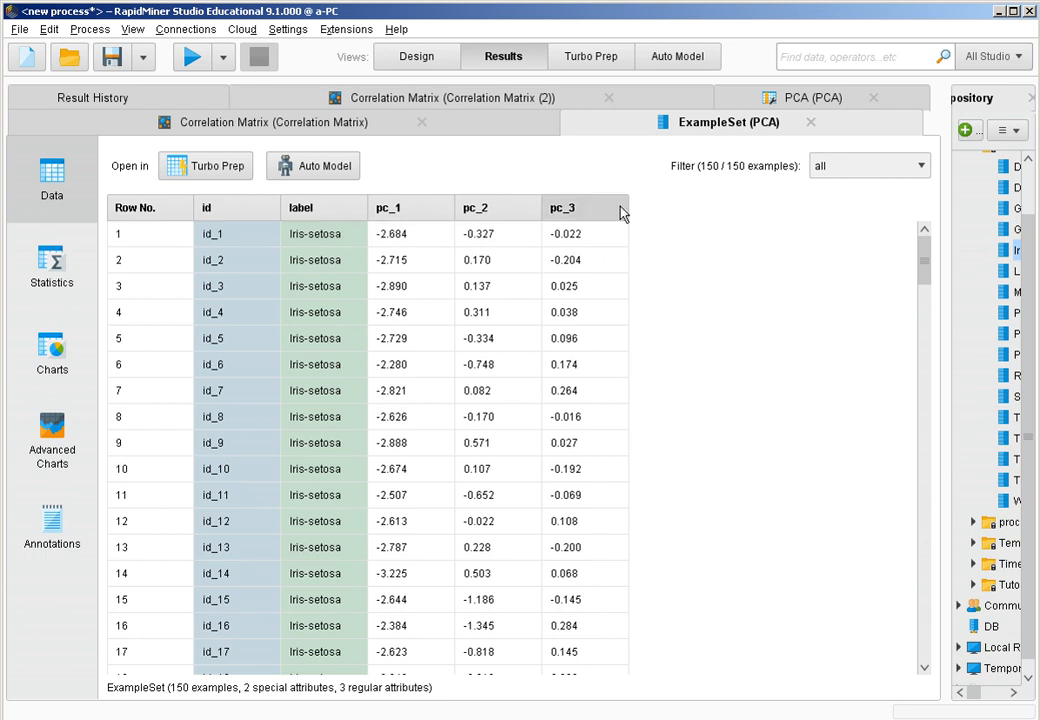
pyautogui.click(768, 96)
pyautogui.click(810, 272)
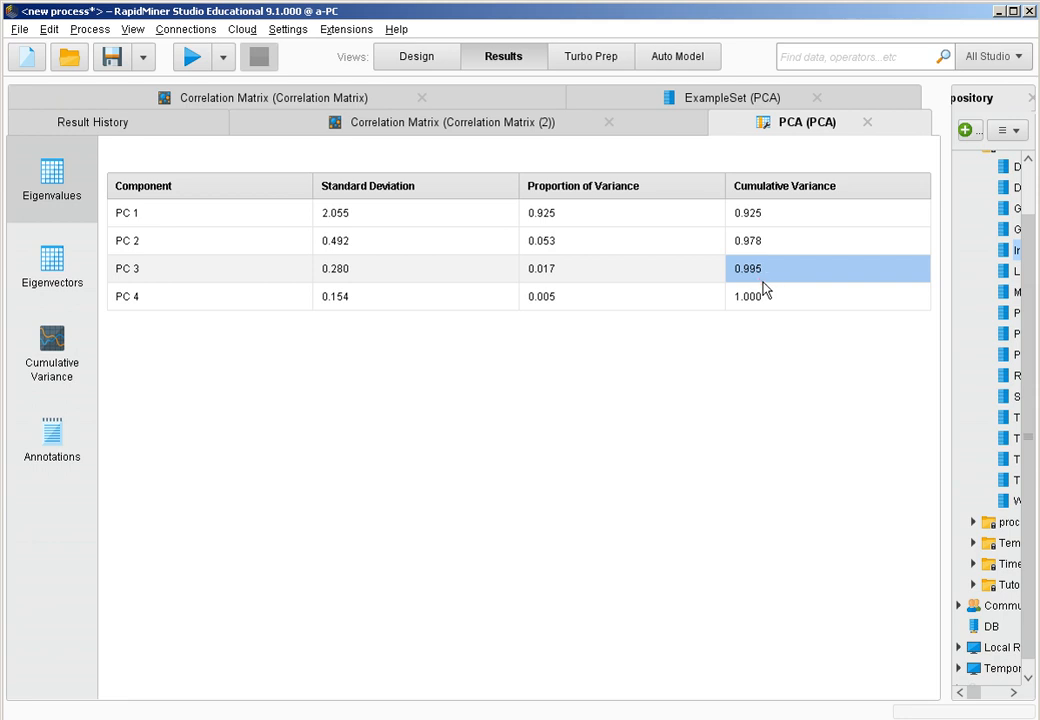
# Step: Run the process with the PCA variance threshold set to 0.90 and view the transformed example set
pyautogui.click(407, 62)
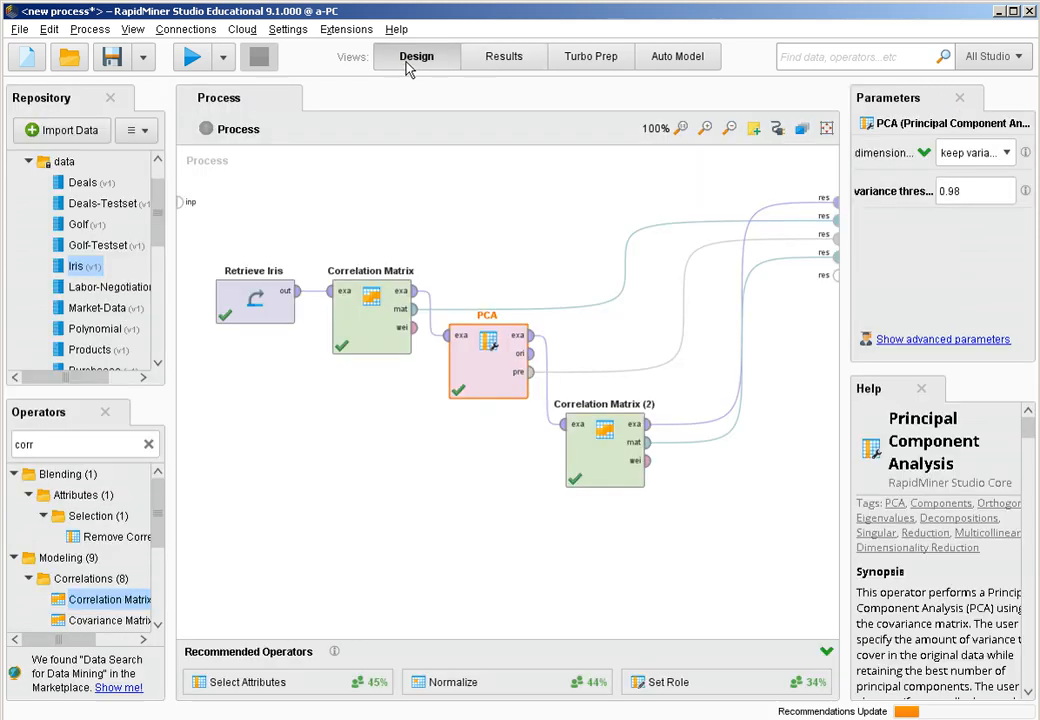
pyautogui.click(991, 196)
pyautogui.press('BackSpace')
pyautogui.write('0')
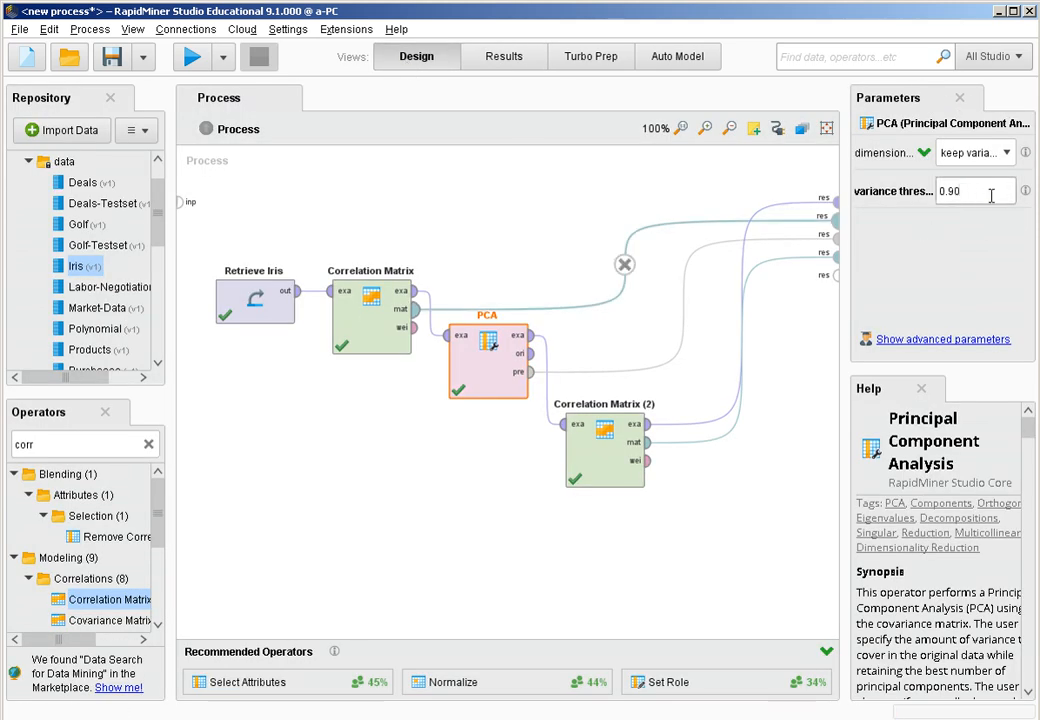
pyautogui.click(196, 60)
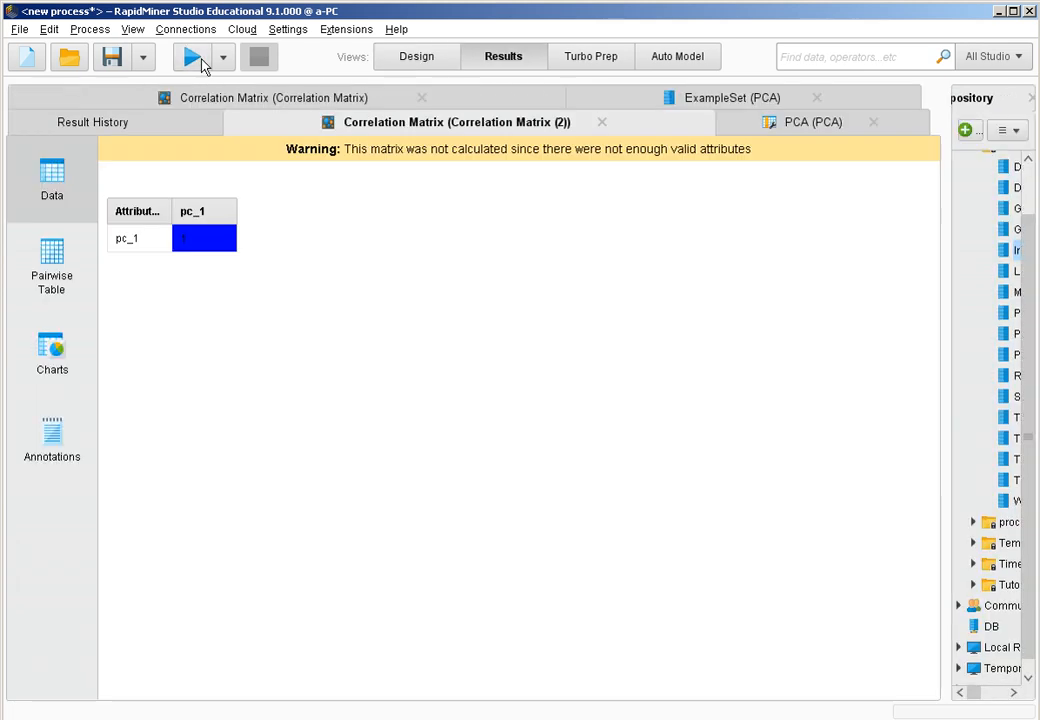
pyautogui.click(728, 106)
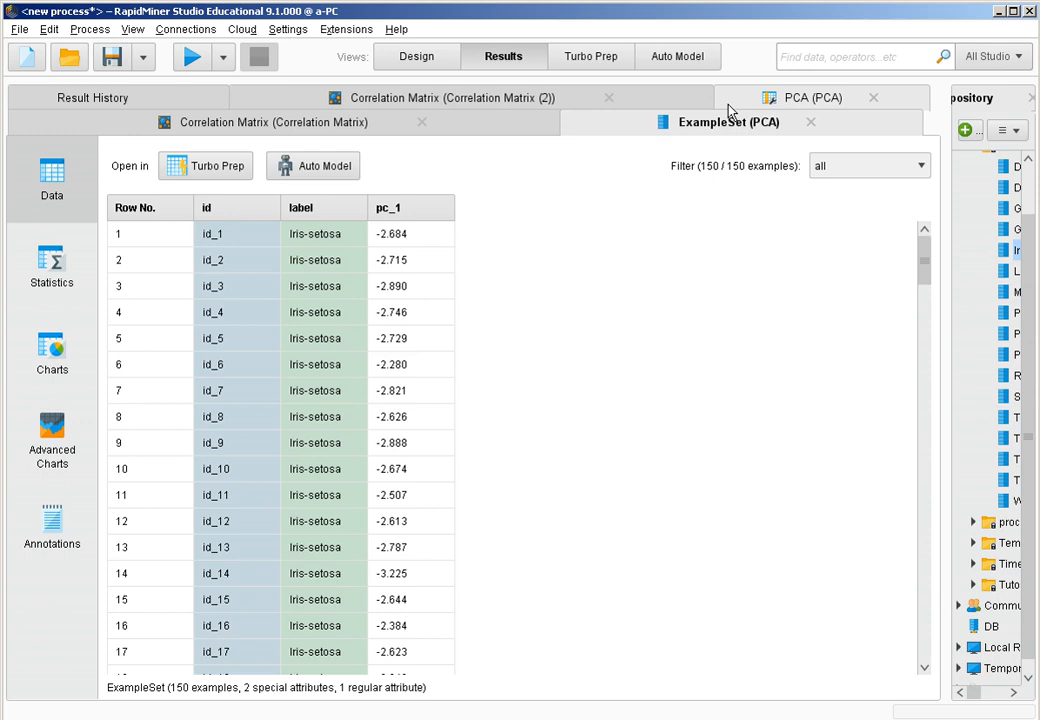
# Step: Delete the Retrieve Iris operator from the process
pyautogui.click(435, 62)
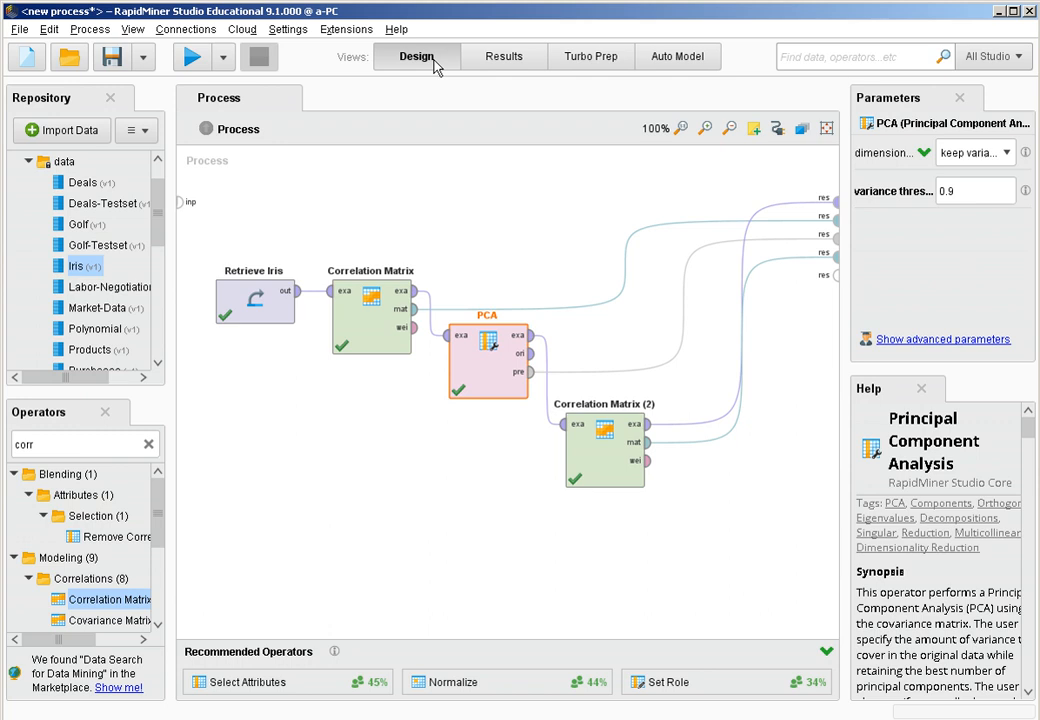
pyautogui.moveTo(312, 379); pyautogui.dragTo(204, 247)
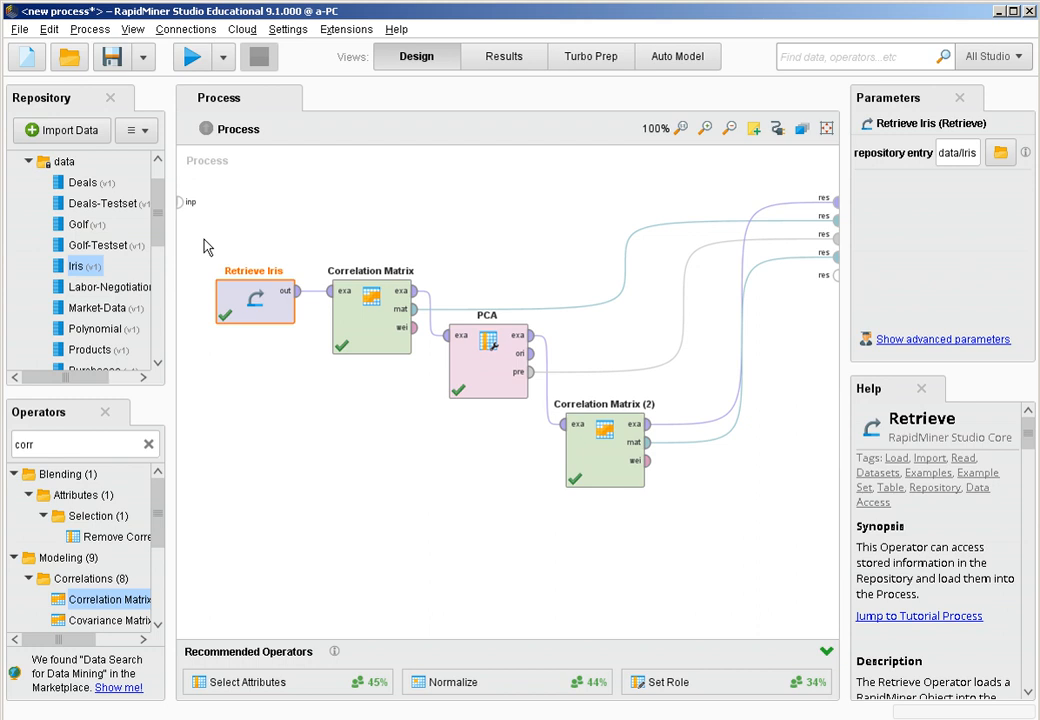
pyautogui.press('Delete')
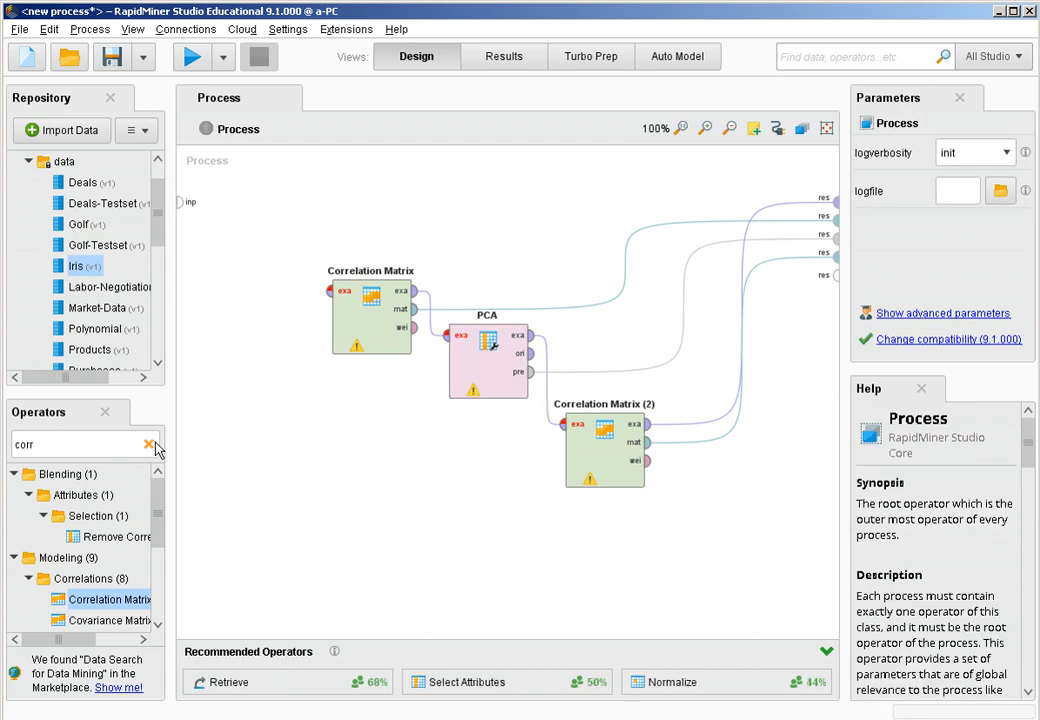
# Step: Search the operators for "arff", add Read ARFF and connect its output to the first Correlation Matrix's example set input
pyautogui.click(150, 444)
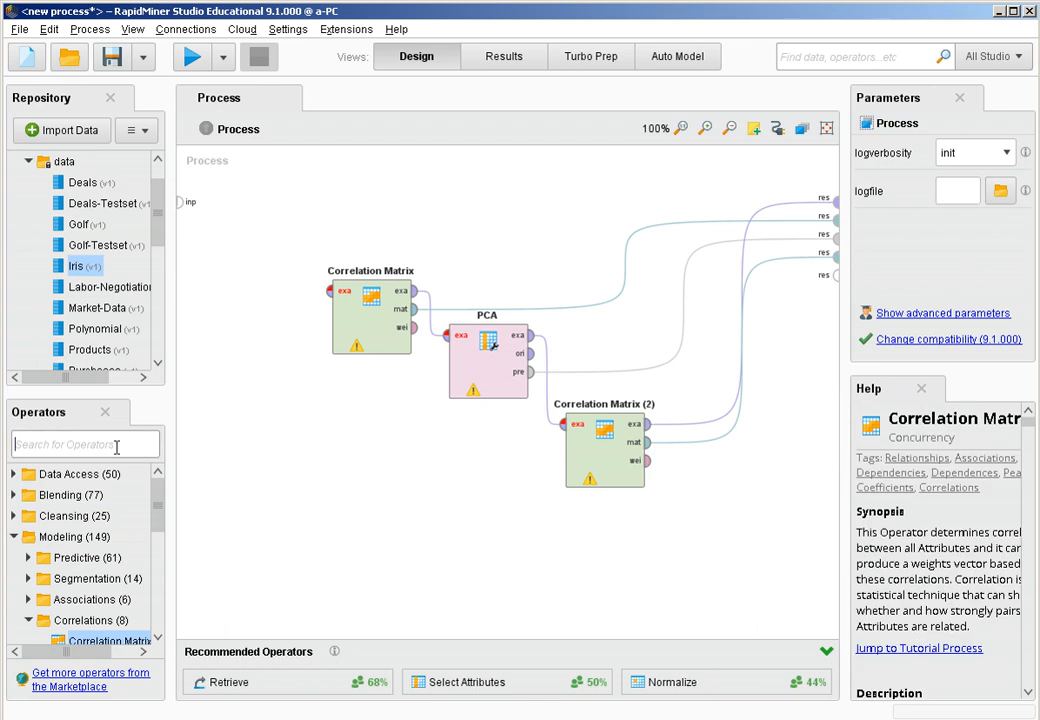
pyautogui.write('arff')
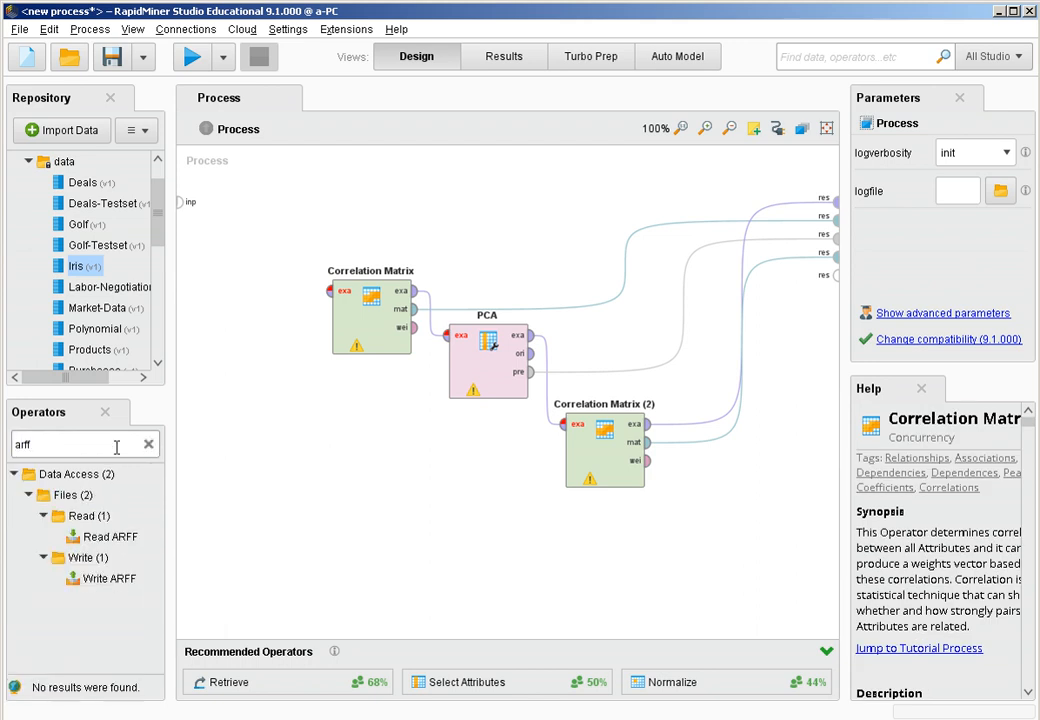
pyautogui.moveTo(100, 537); pyautogui.dragTo(226, 293)
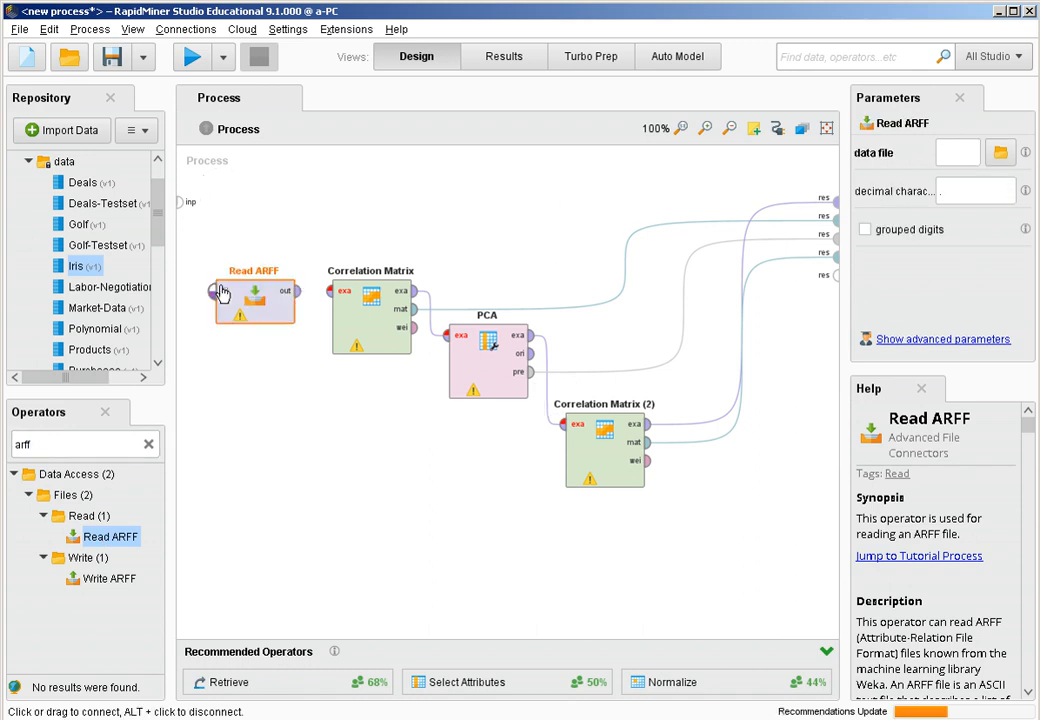
pyautogui.click(297, 291)
pyautogui.click(330, 293)
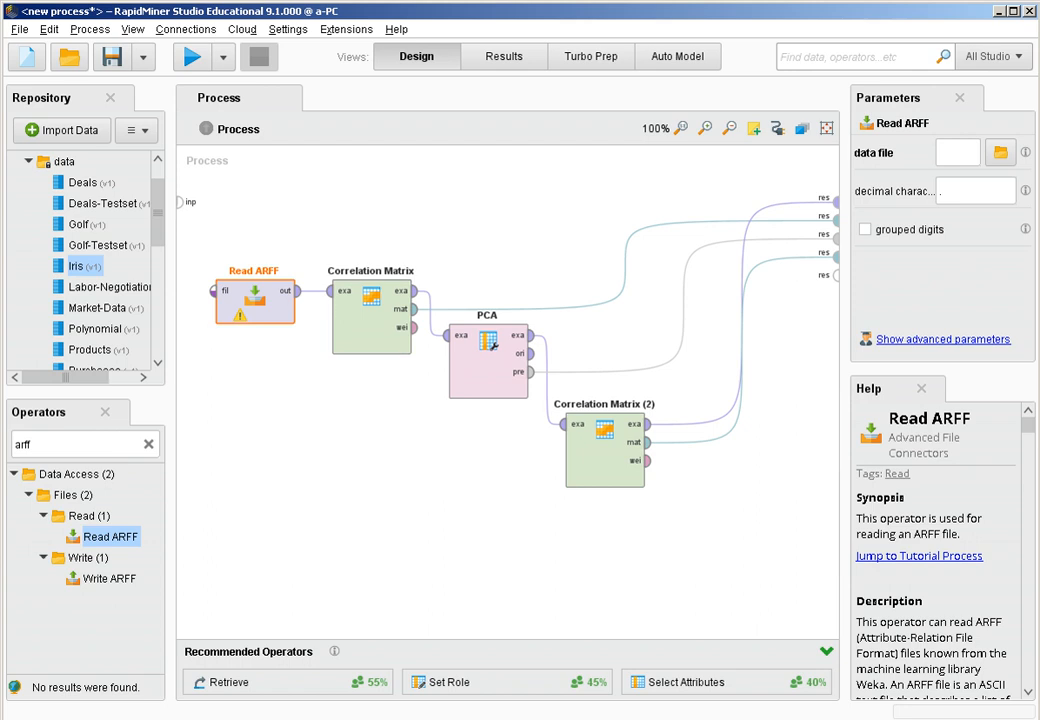
# Step: Set Read ARFF's data file to wdbc.arff from the Classification folder inside RapidMiner on the DATA (E:) drive
pyautogui.click(1000, 152)
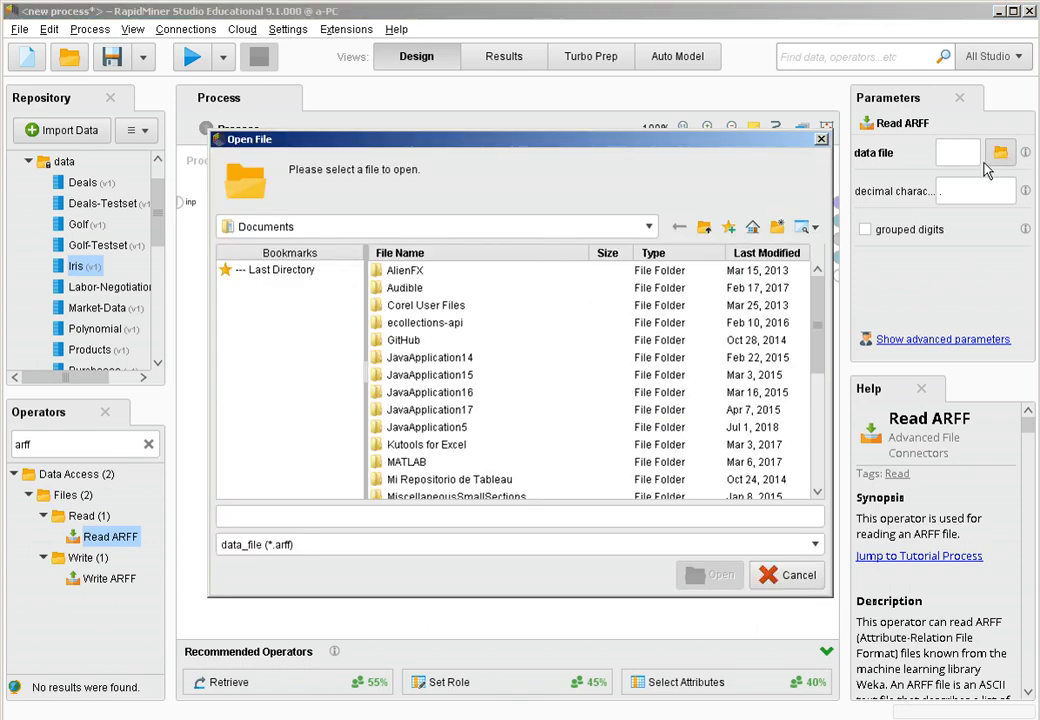
pyautogui.click(650, 227)
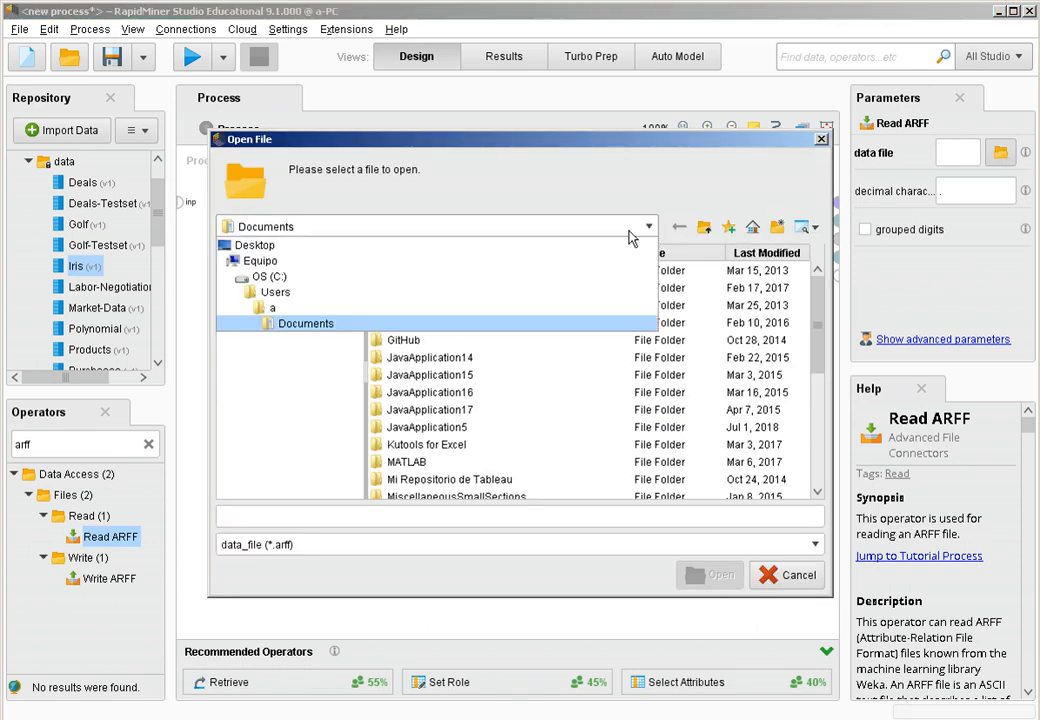
pyautogui.click(507, 262)
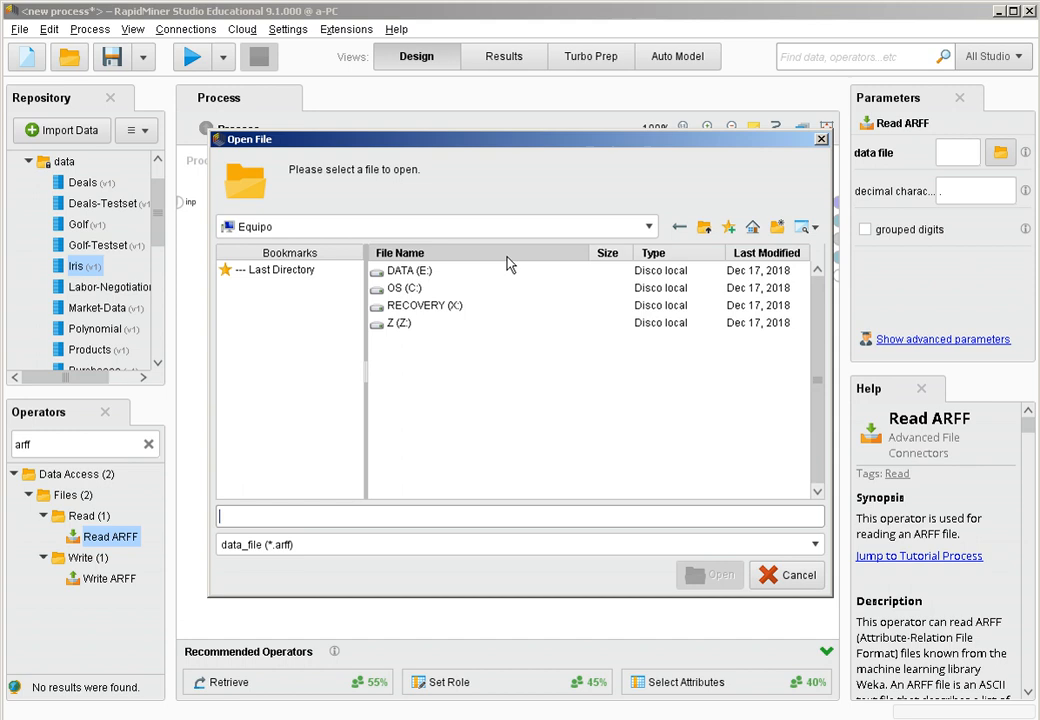
pyautogui.doubleClick(413, 271)
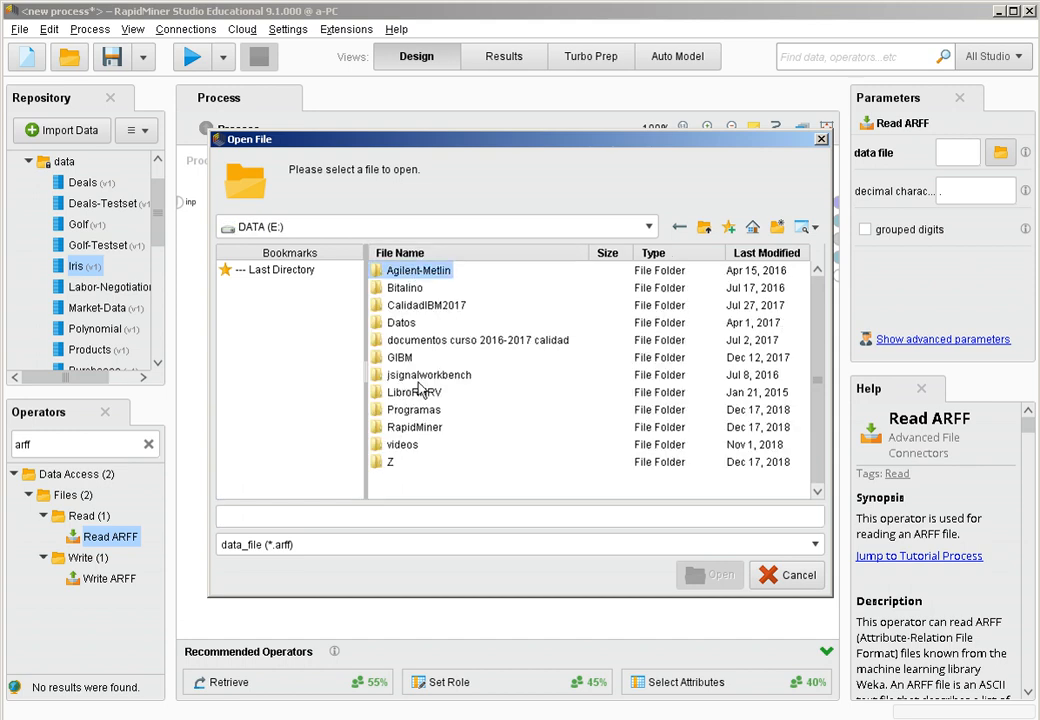
pyautogui.click(403, 428)
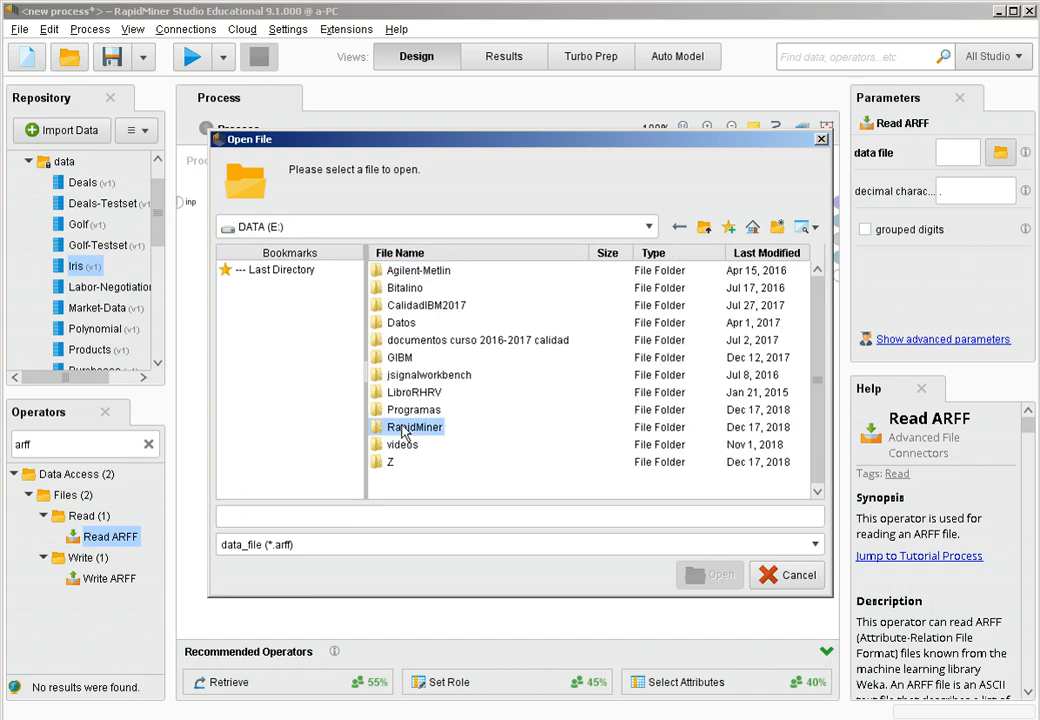
pyautogui.doubleClick(403, 428)
pyautogui.doubleClick(382, 274)
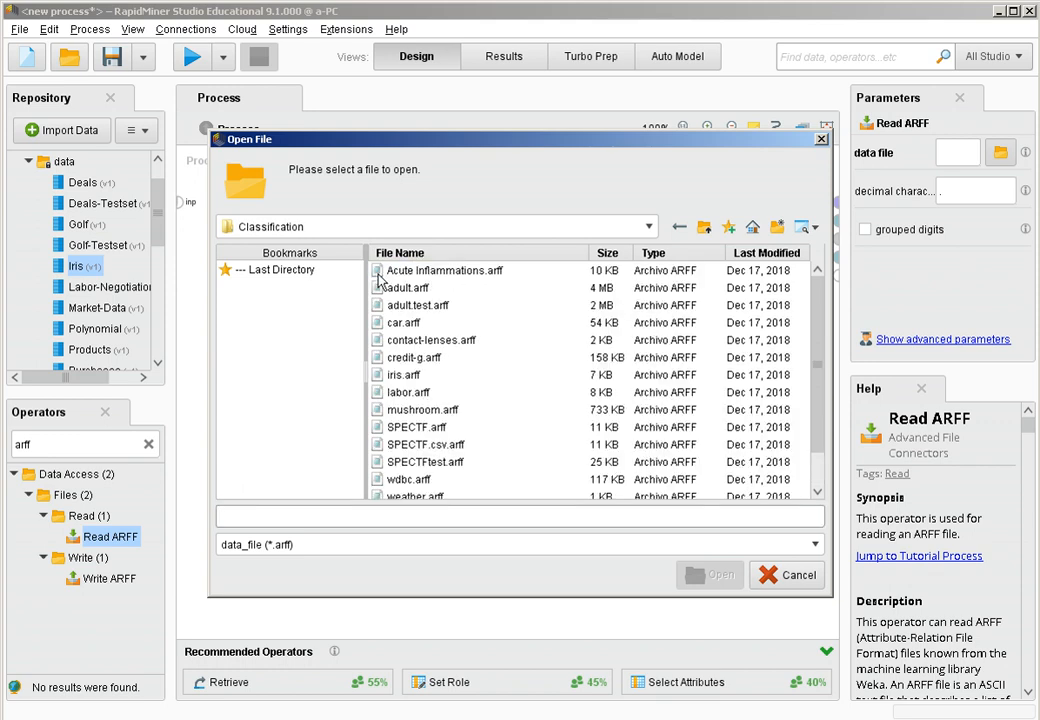
pyautogui.click(409, 481)
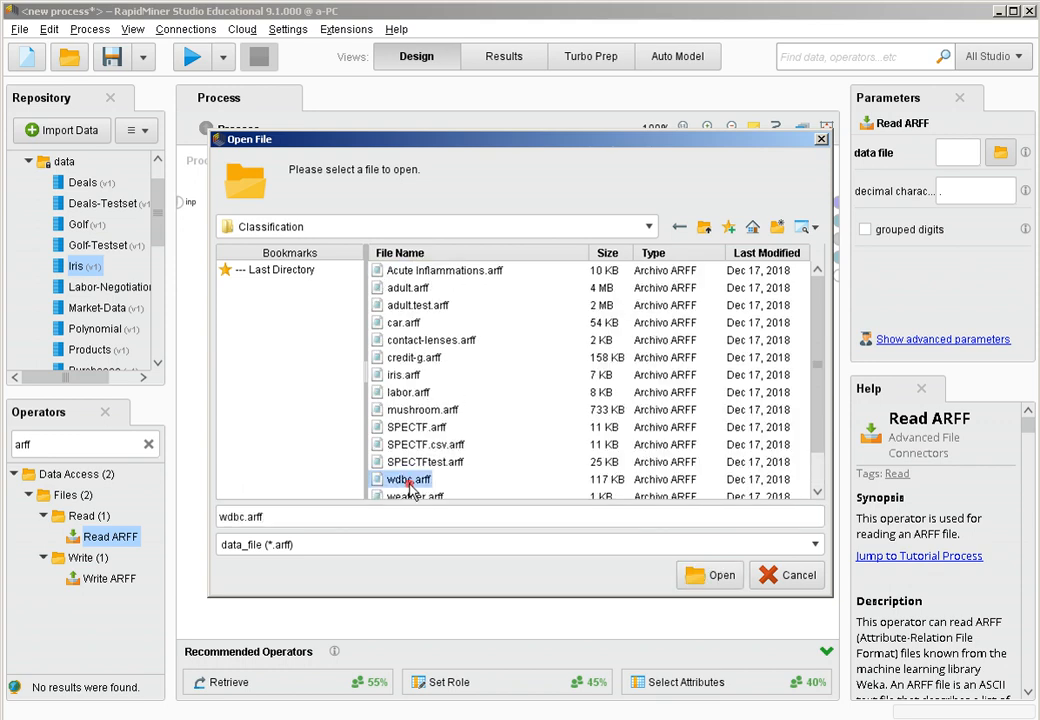
pyautogui.click(722, 580)
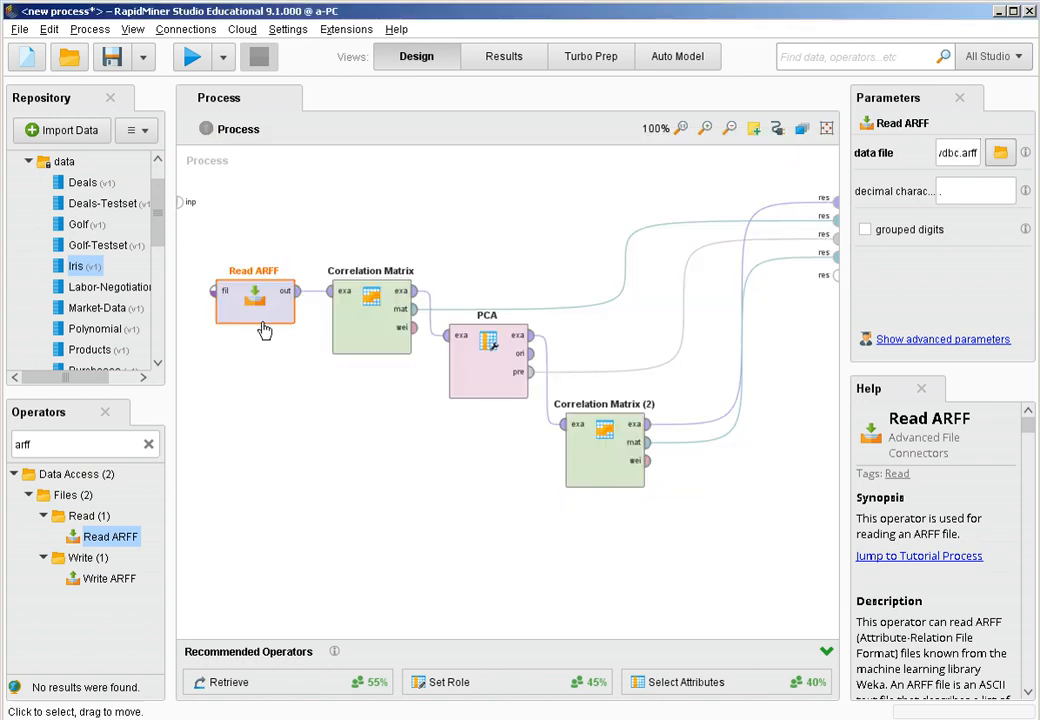
# Step: Insert a Set Role operator between Read ARFF and the first Correlation Matrix, arranging it below Read ARFF with the matrix beside Read ARFF
pyautogui.click(148, 444)
pyautogui.write('set')
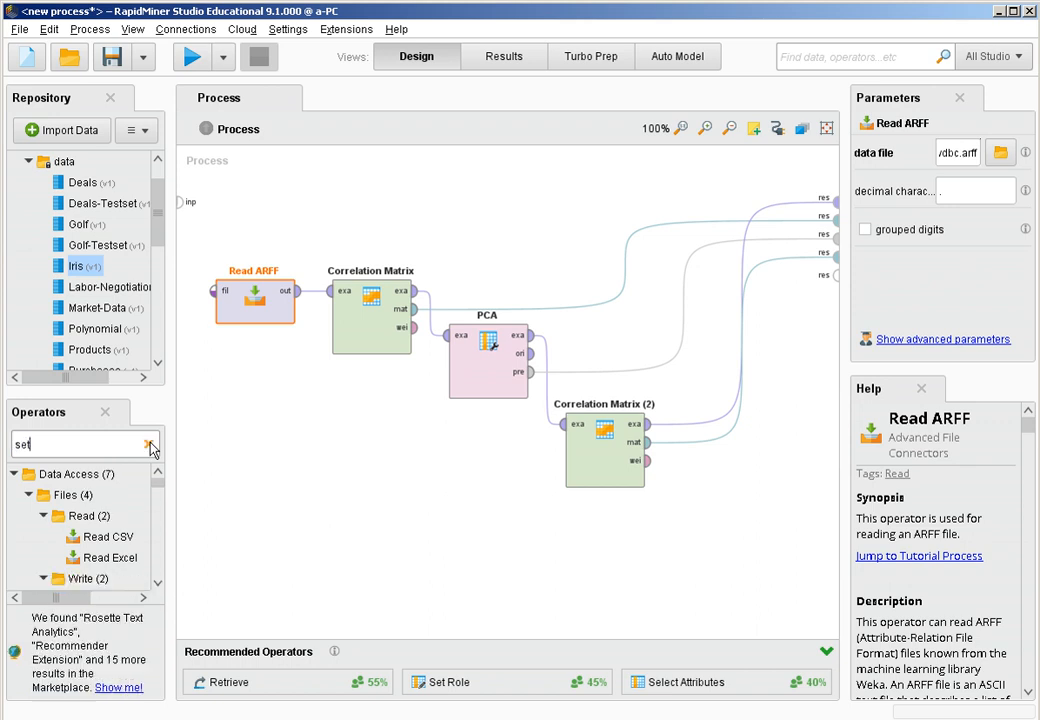
pyautogui.write(' rol')
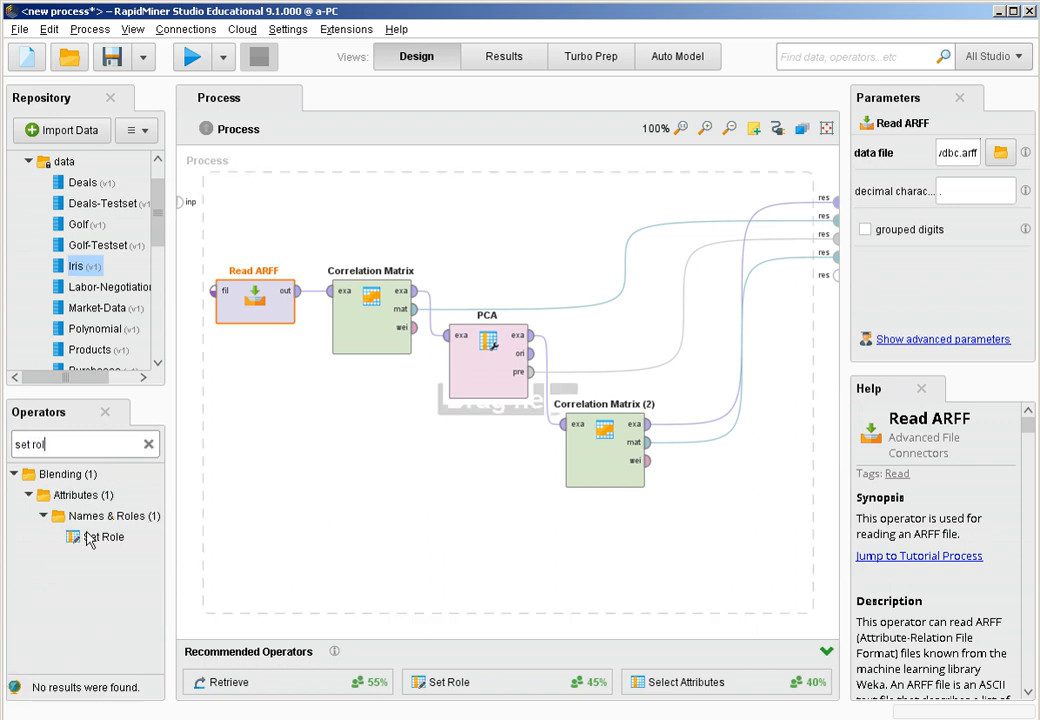
pyautogui.moveTo(95, 537); pyautogui.dragTo(313, 290)
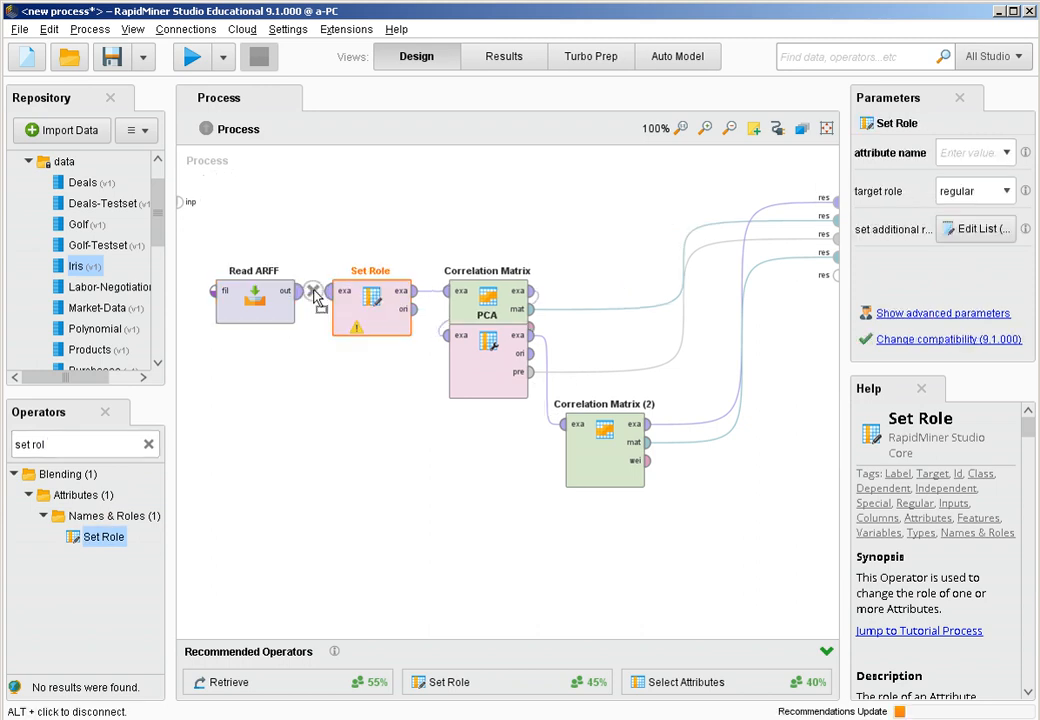
pyautogui.moveTo(372, 308); pyautogui.dragTo(255, 386)
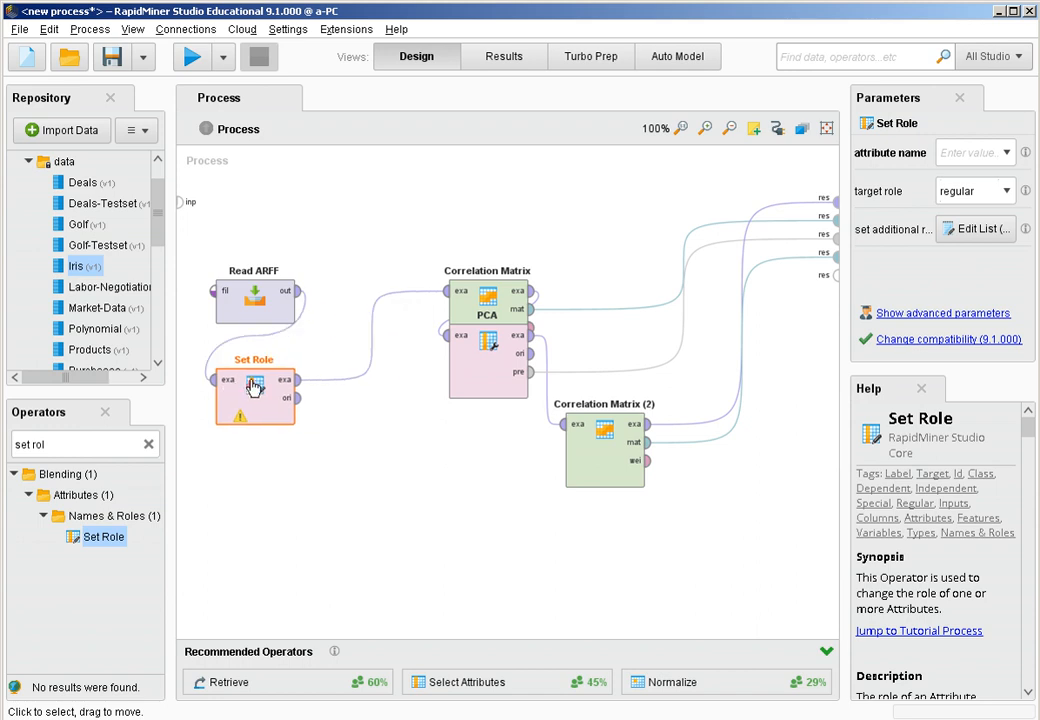
pyautogui.moveTo(471, 309); pyautogui.dragTo(371, 309)
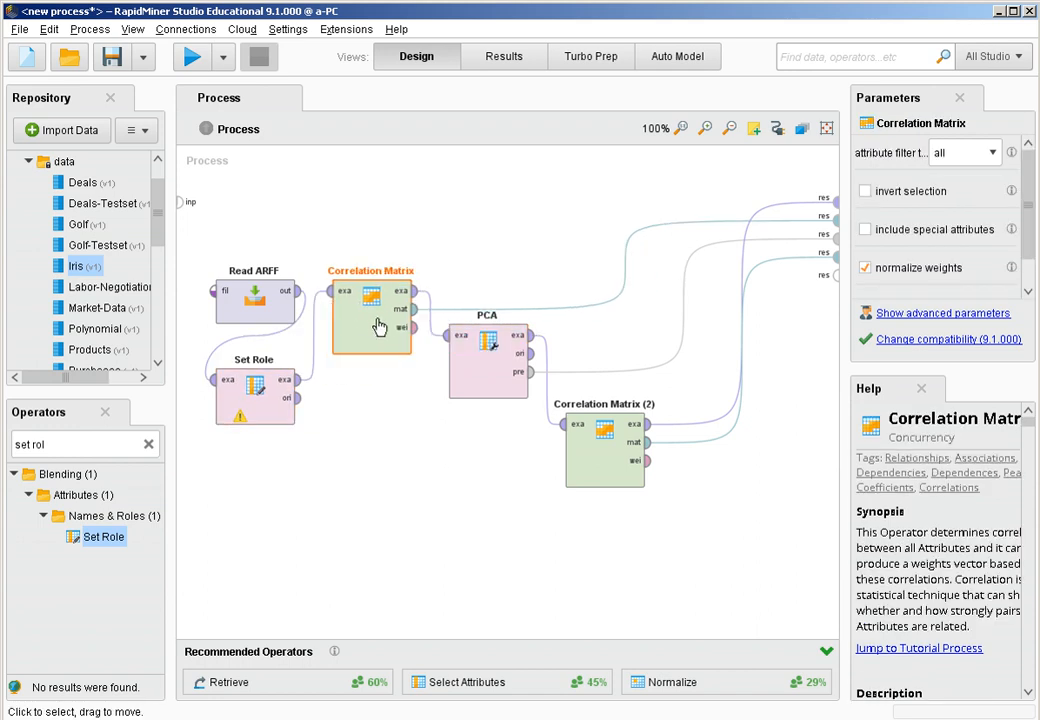
# Step: Configure Set Role to assign the attribute "class" the target role label
pyautogui.click(272, 407)
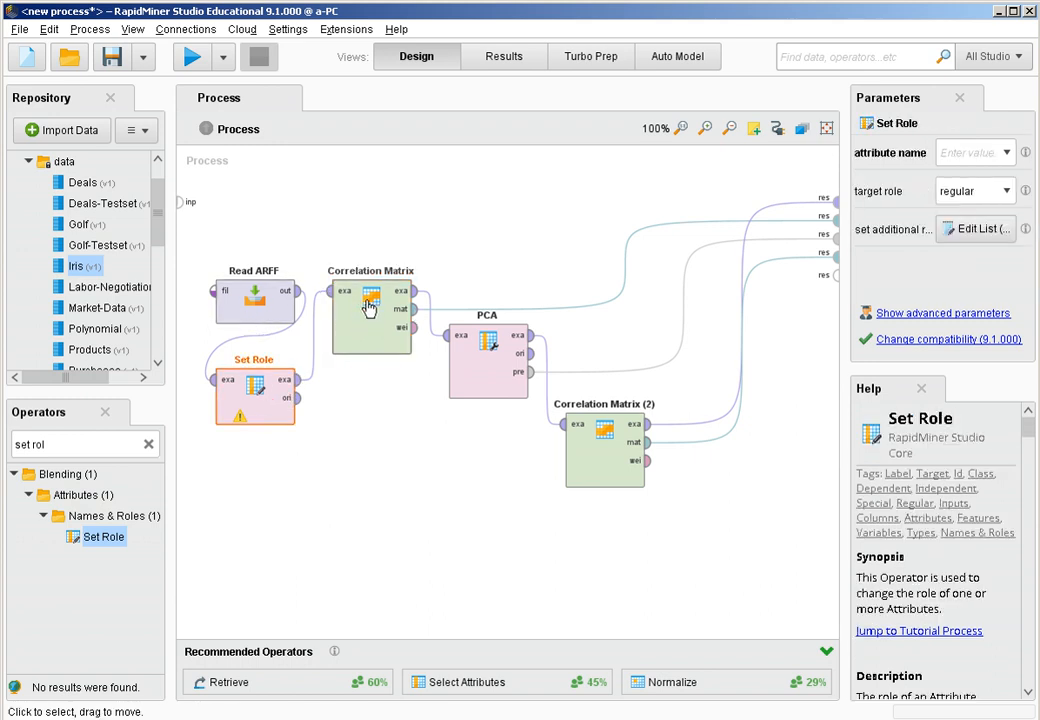
pyautogui.click(978, 152)
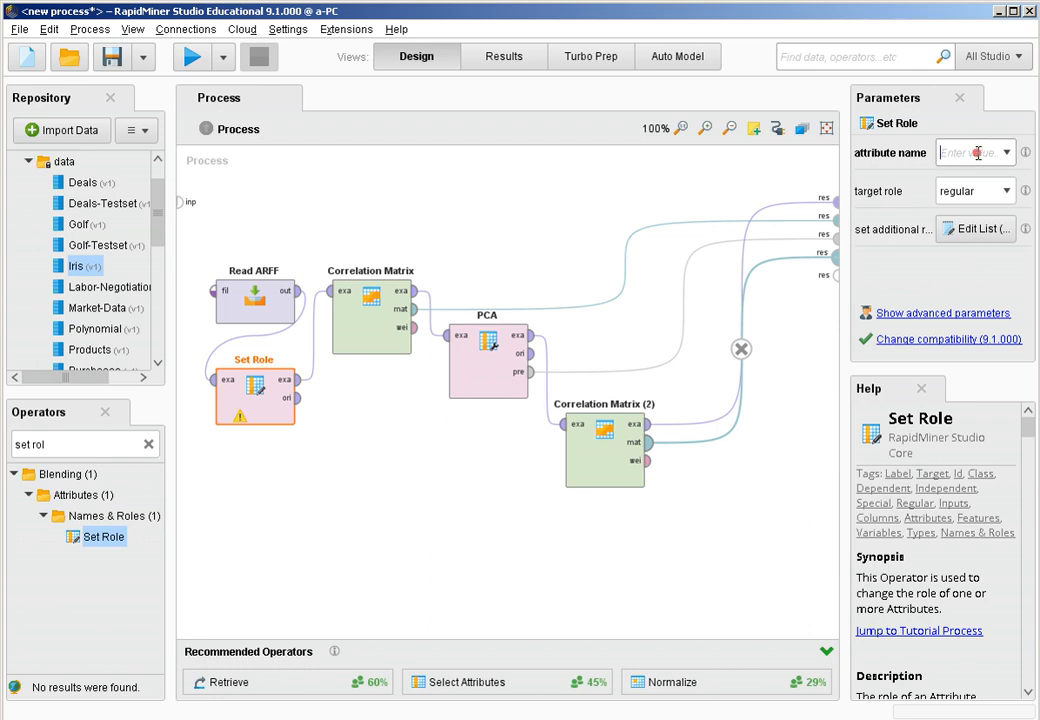
pyautogui.write('class')
pyautogui.click(1006, 196)
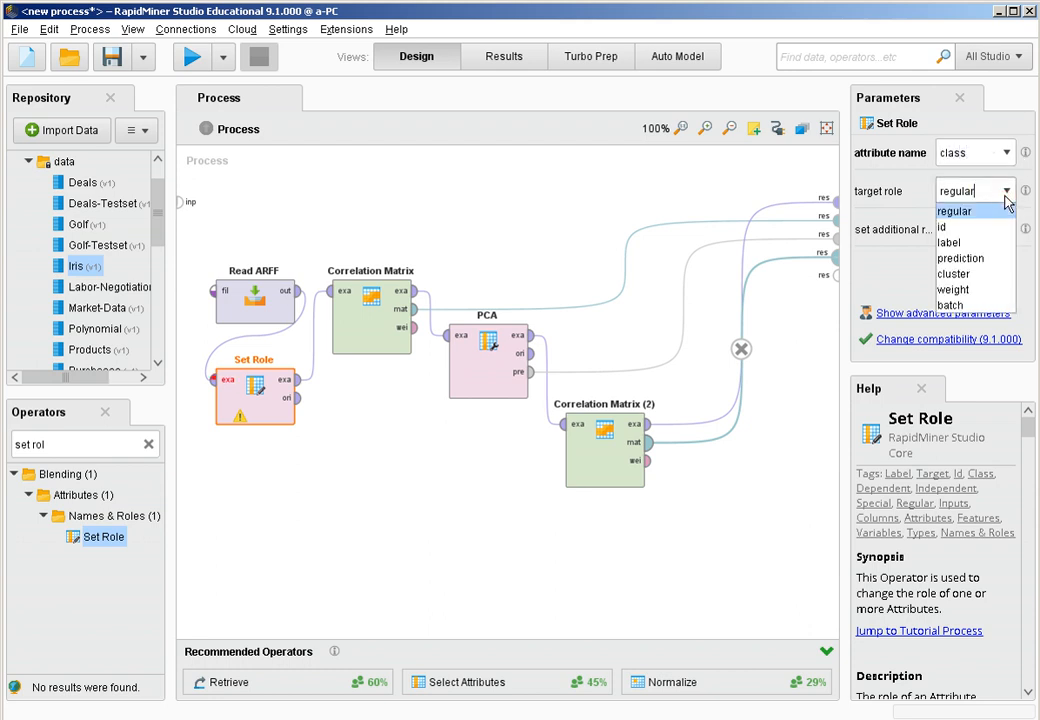
pyautogui.click(958, 243)
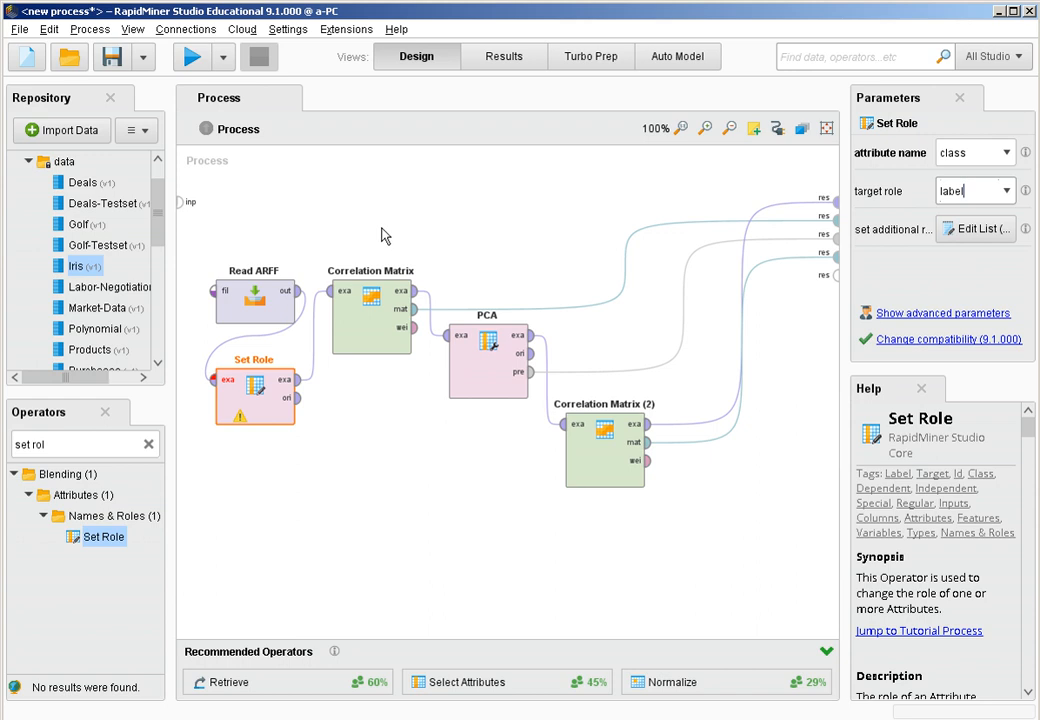
# Step: Set the PCA operator's variance threshold to 0.95 and run the process
pyautogui.click(474, 372)
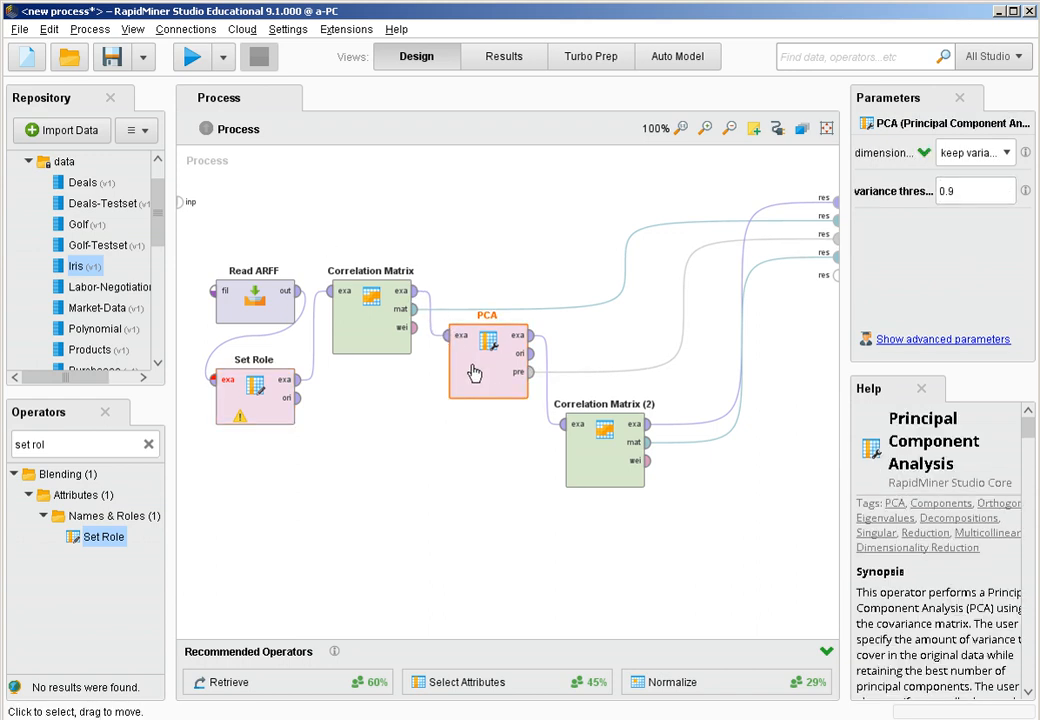
pyautogui.click(978, 190)
pyautogui.write('5')
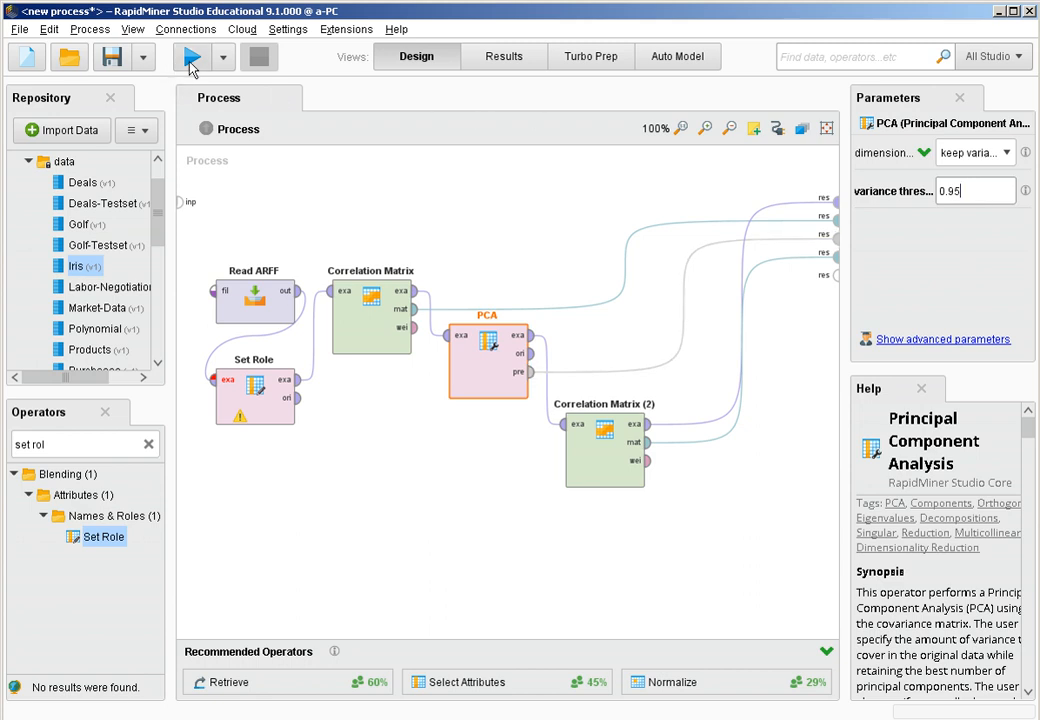
pyautogui.click(191, 60)
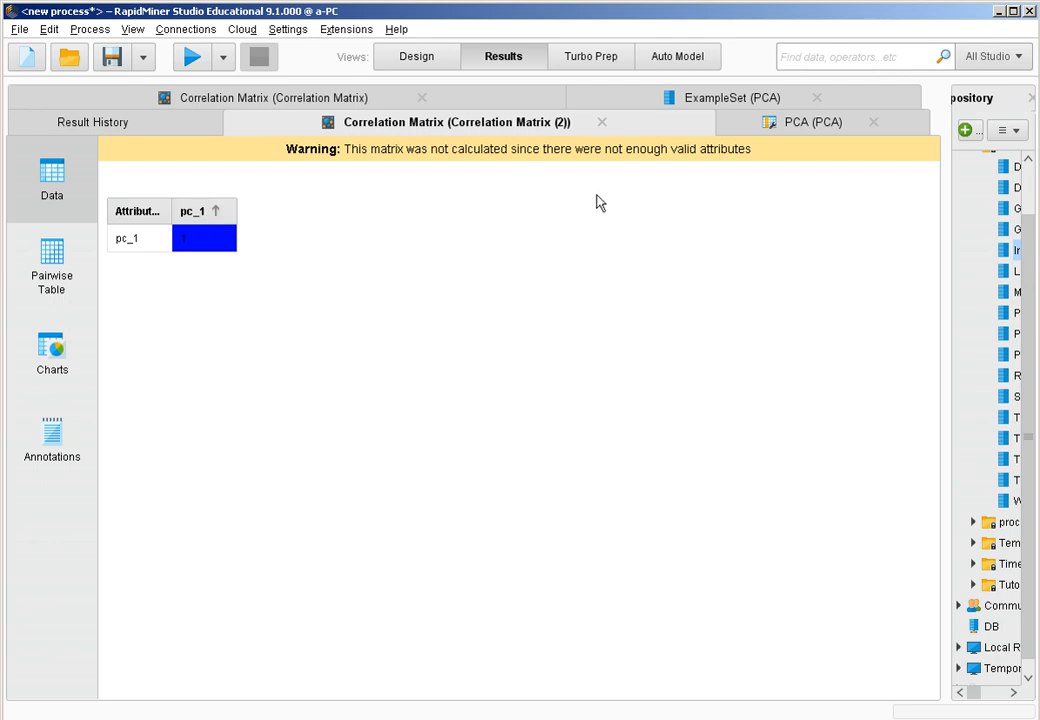
# Step: Review the PCA eigenvalues, checking PC 1's cumulative variance, and compare them with the transformed PCA example set
pyautogui.click(810, 132)
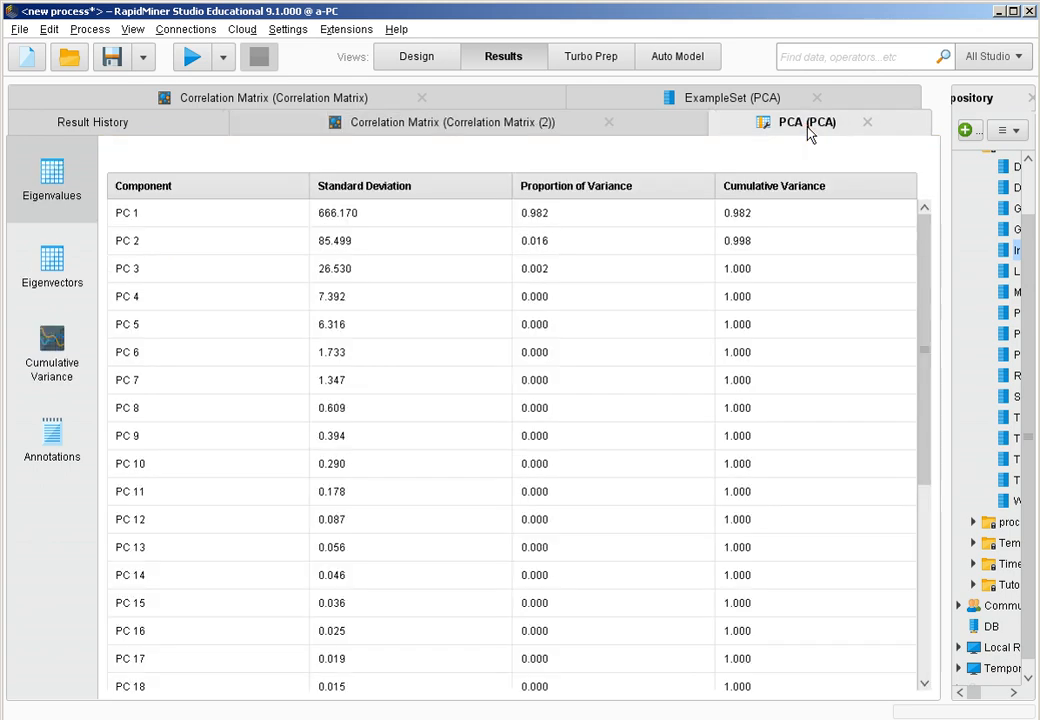
pyautogui.click(778, 107)
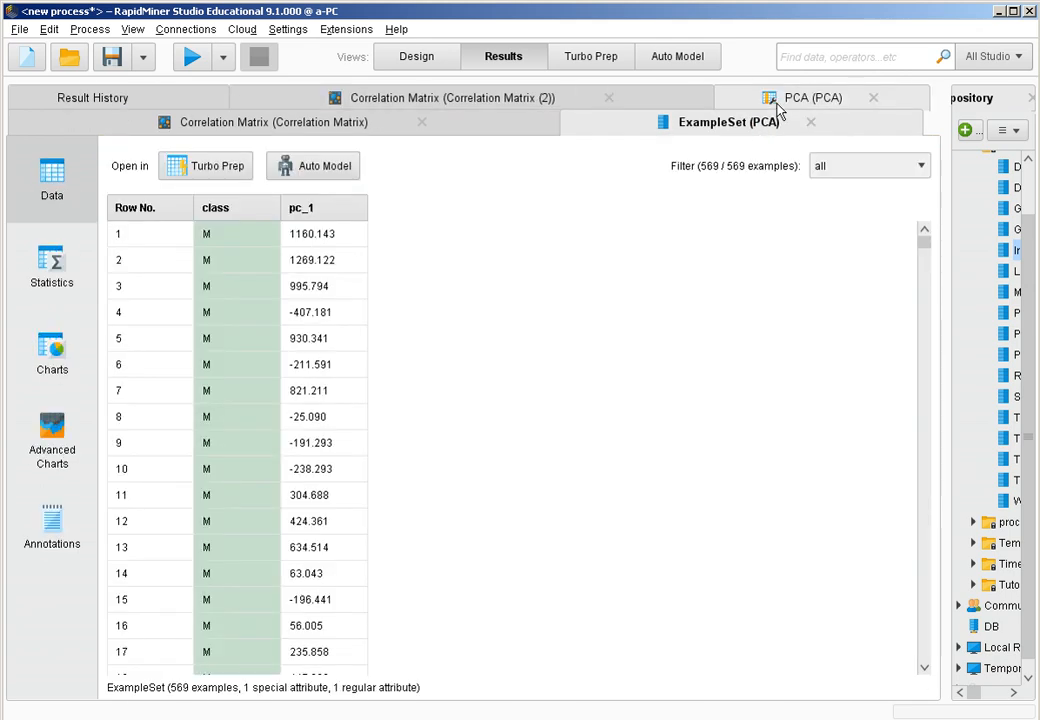
pyautogui.click(778, 104)
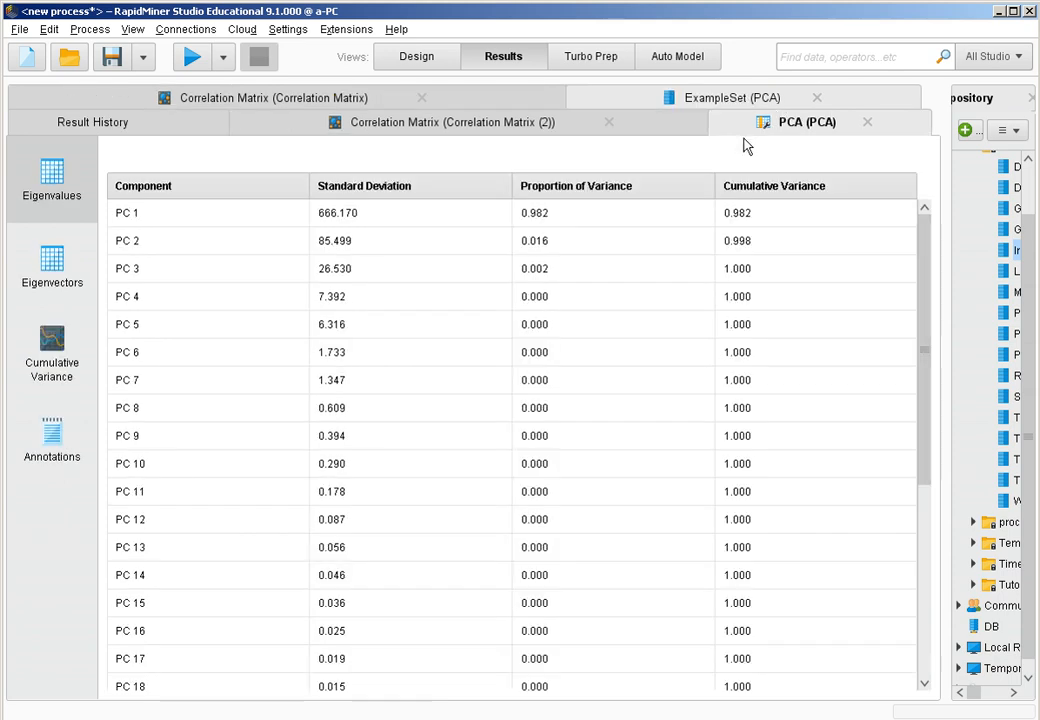
pyautogui.click(760, 217)
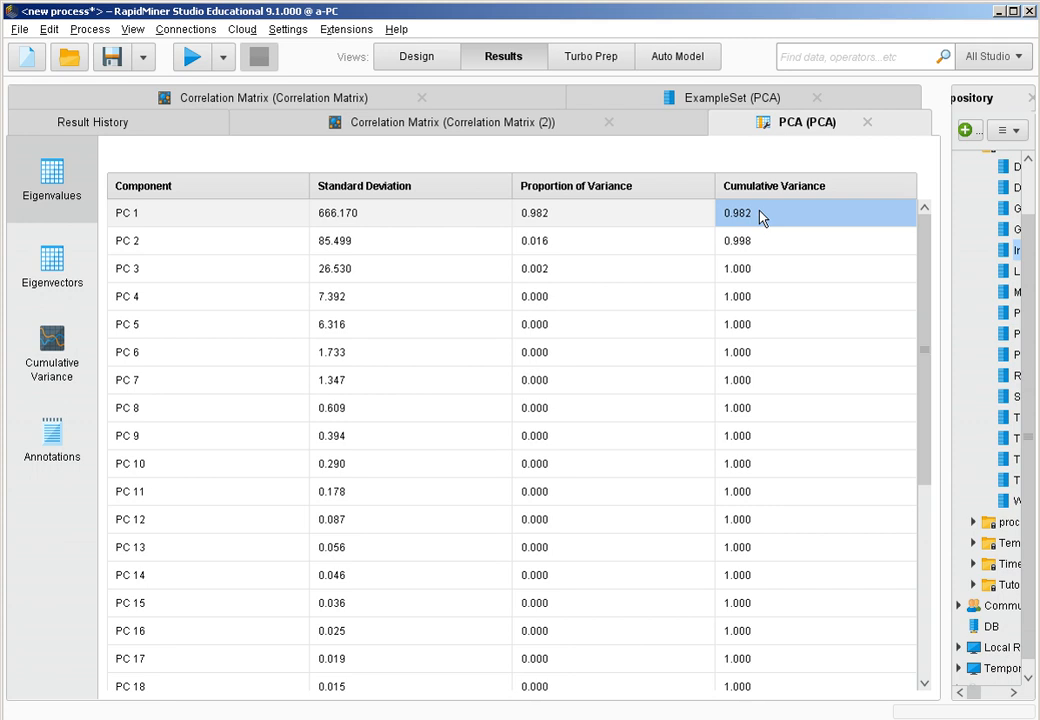
pyautogui.click(673, 97)
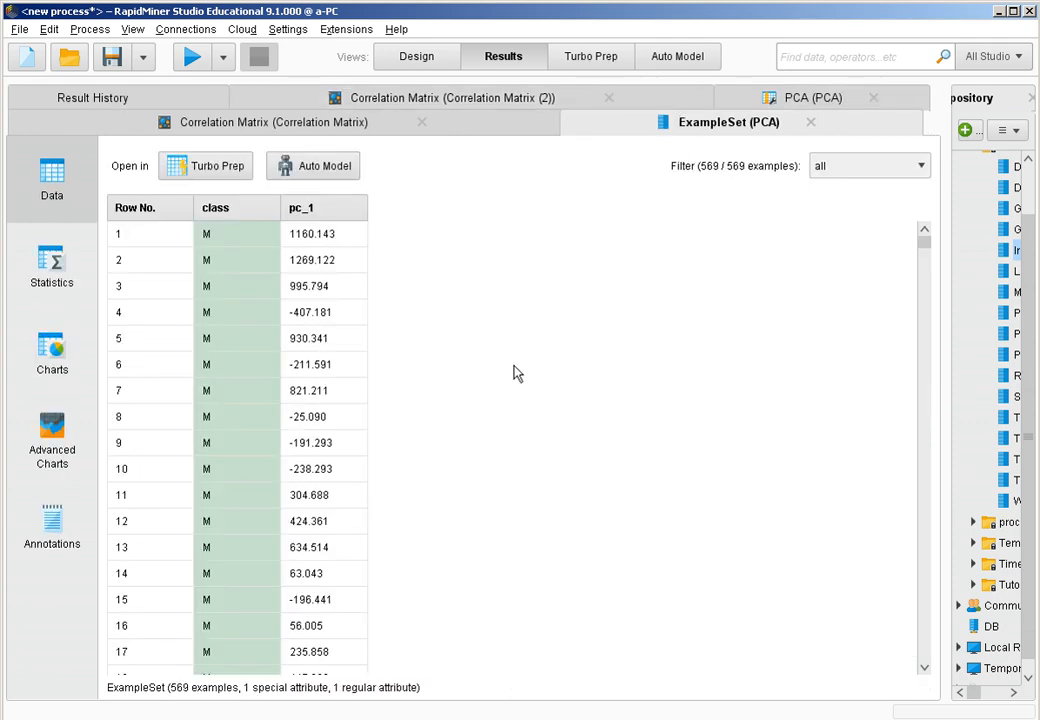
# Step: Connect PCA's original output to the free result port of the process and run it again
pyautogui.click(436, 57)
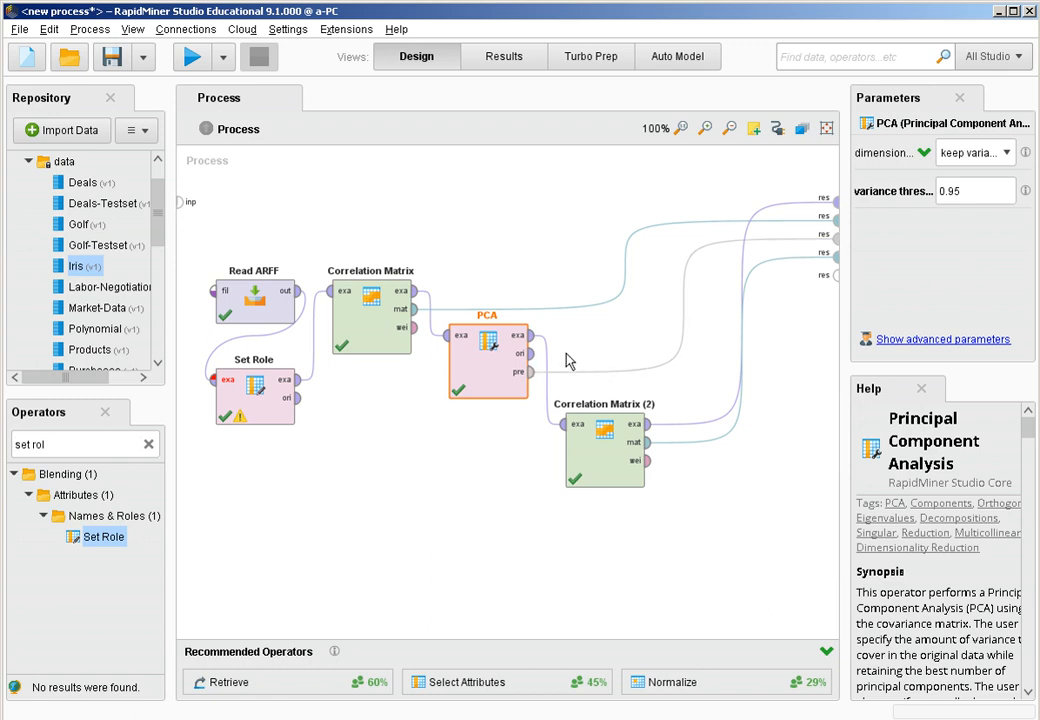
pyautogui.click(531, 354)
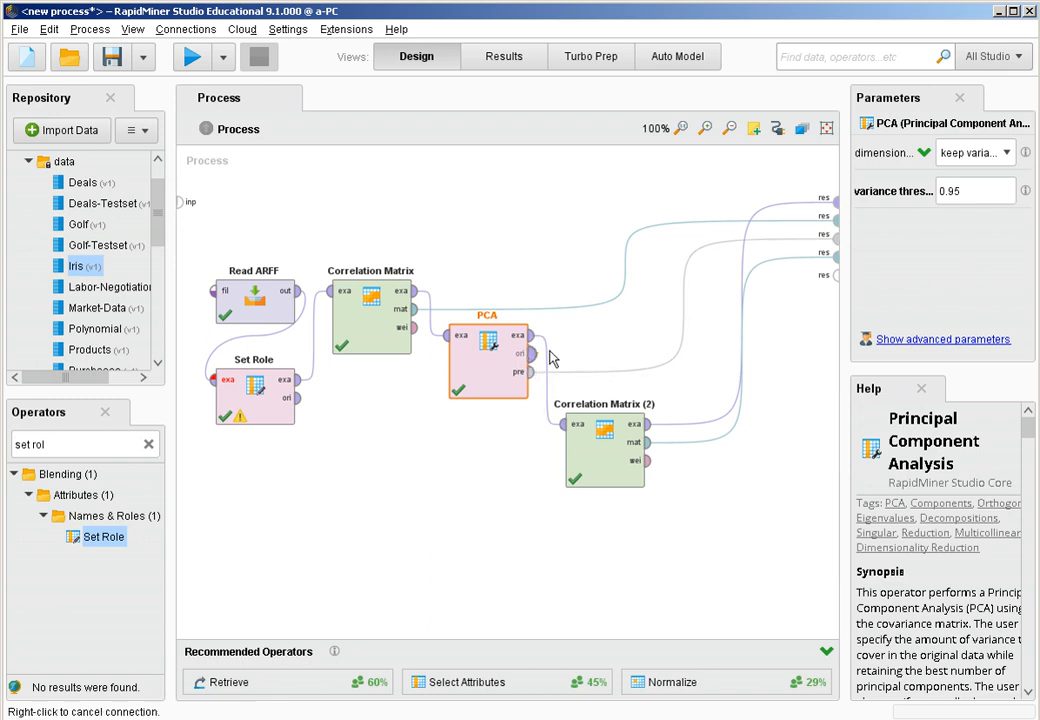
pyautogui.click(836, 275)
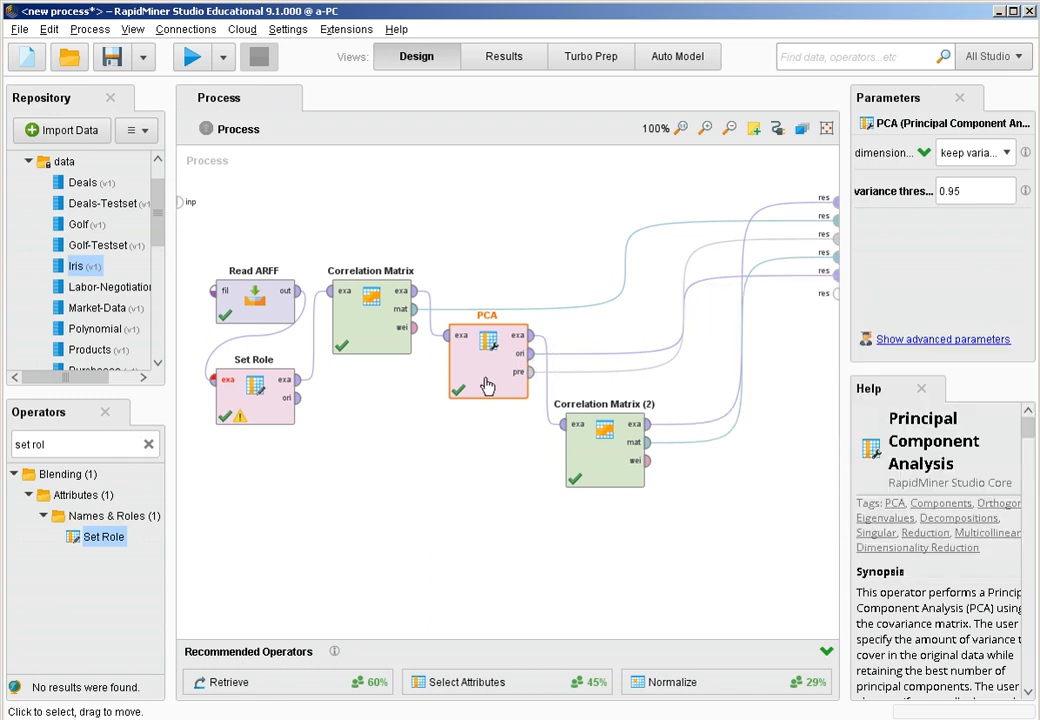
pyautogui.click(485, 379)
pyautogui.moveTo(518, 343)
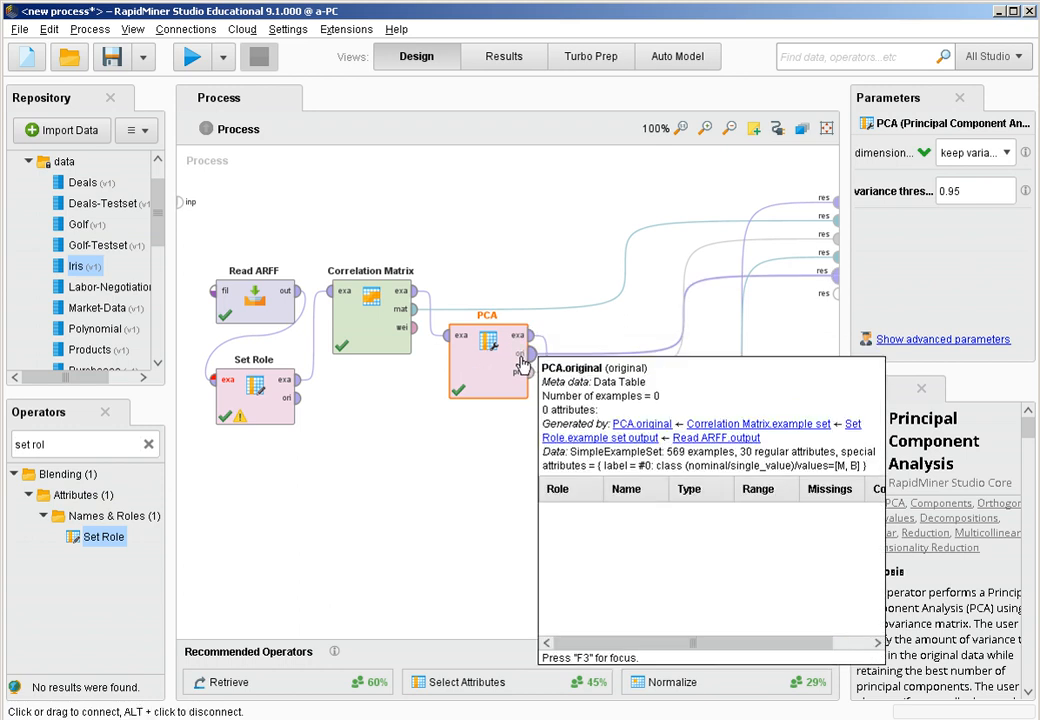
pyautogui.click(192, 57)
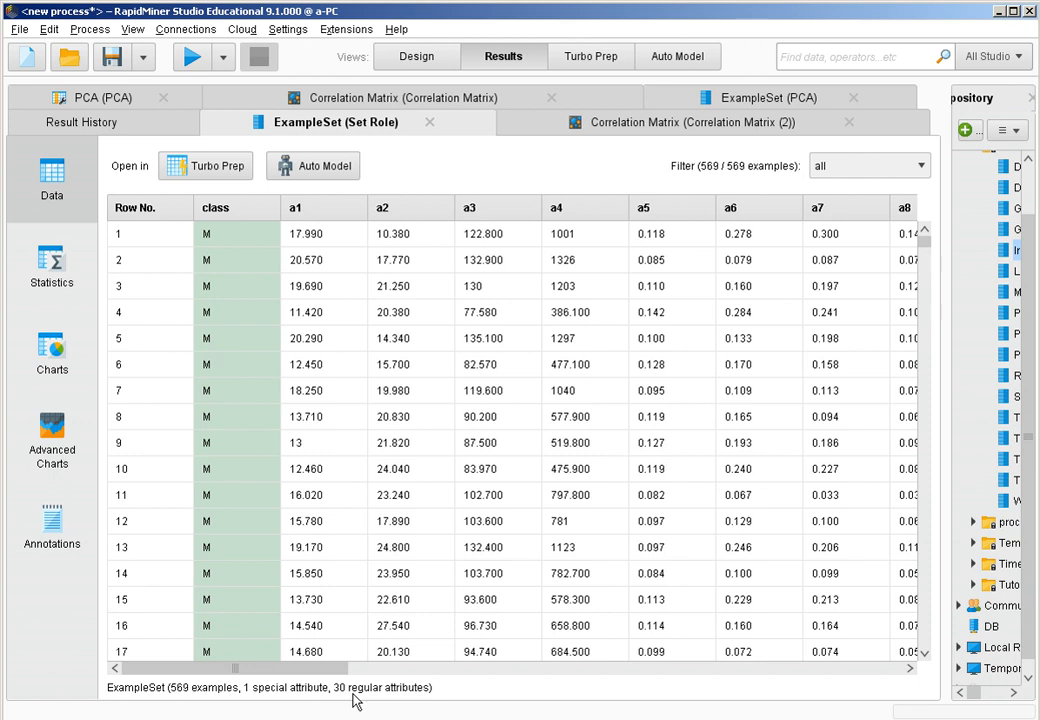
# Step: Compare the original Set Role example set with the PCA example set, and check PC 1's cumulative variance in the eigenvalues
pyautogui.moveTo(316, 668); pyautogui.dragTo(249, 687)
pyautogui.click(739, 100)
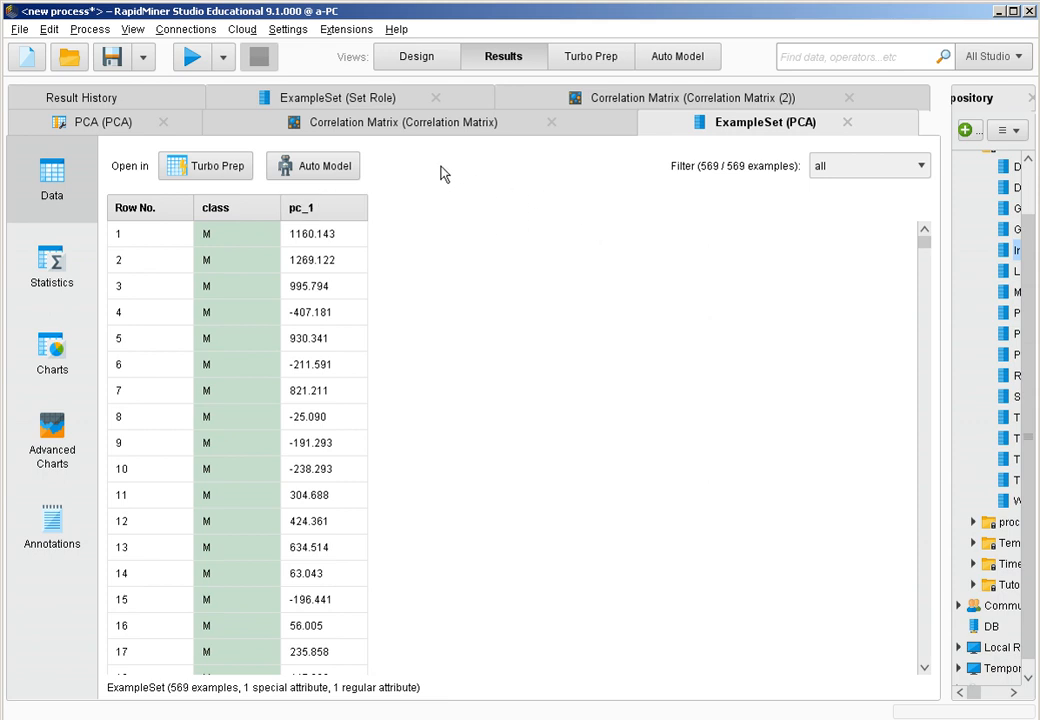
pyautogui.click(311, 92)
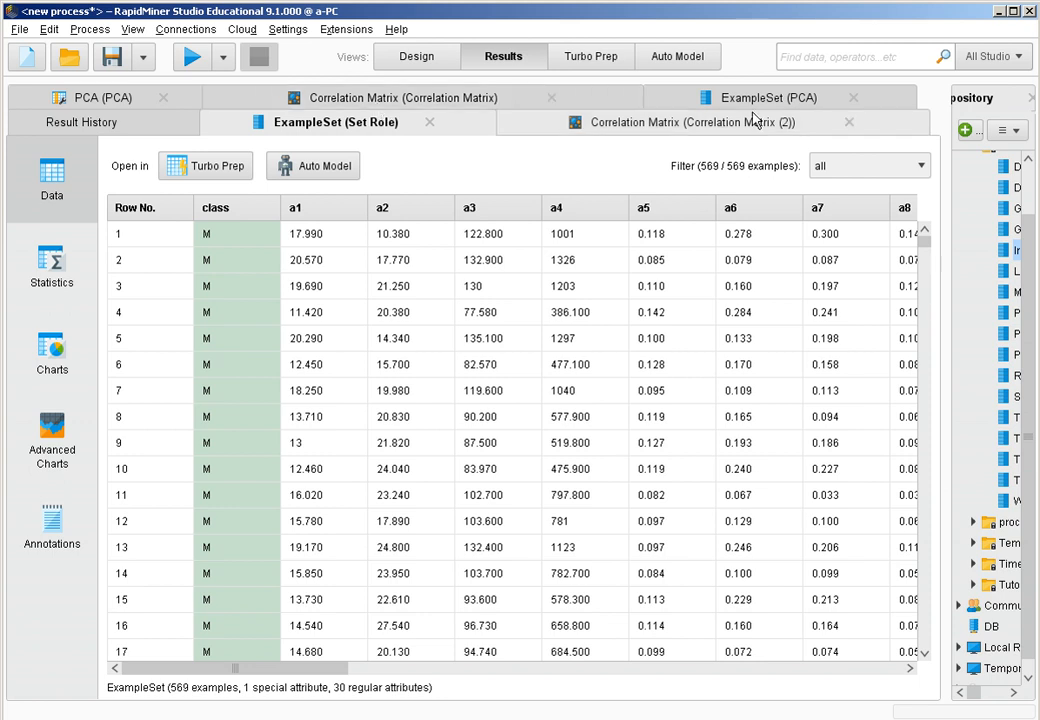
pyautogui.click(143, 100)
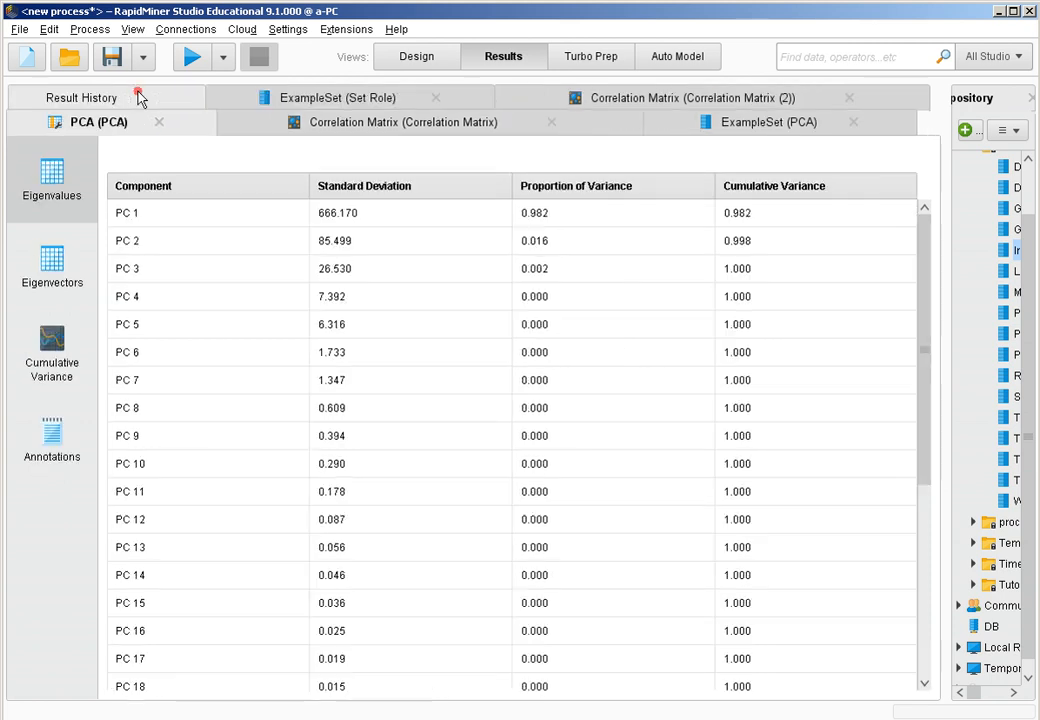
pyautogui.click(755, 222)
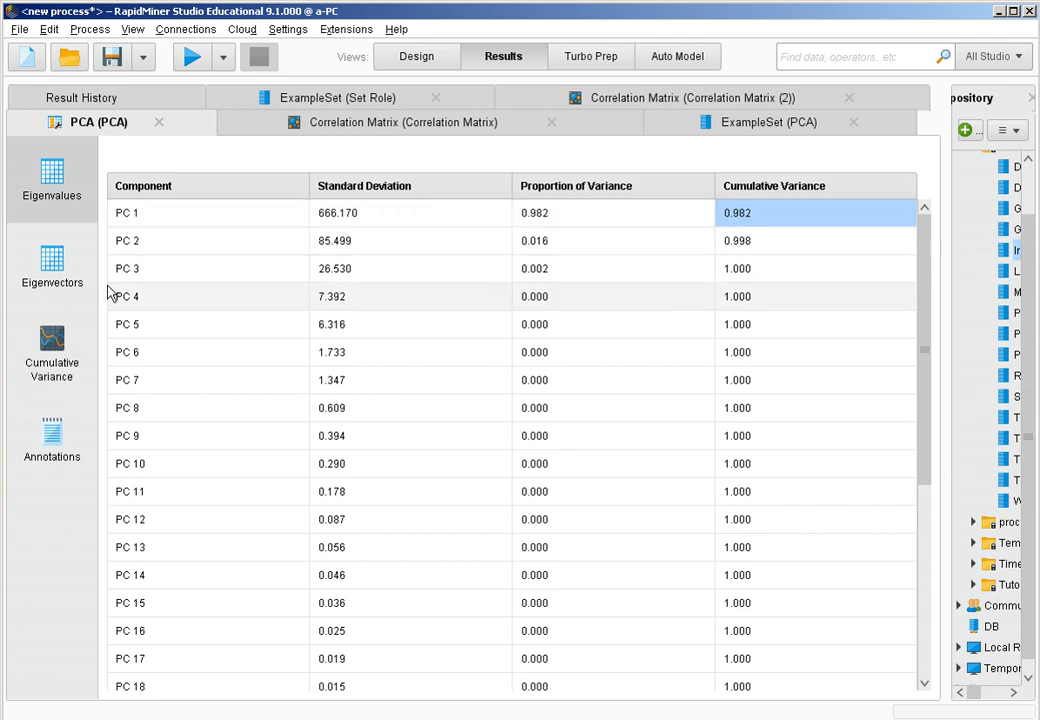
# Step: Show the PCA eigenvectors and sort the attributes by PC 1 in descending order
pyautogui.click(57, 288)
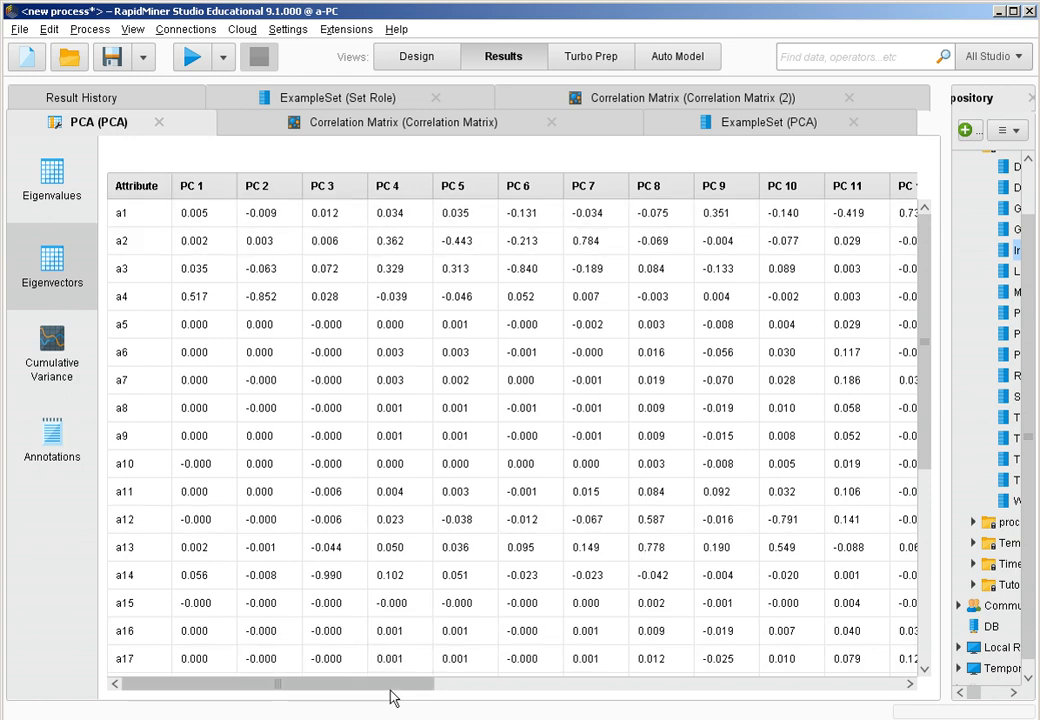
pyautogui.moveTo(330, 687); pyautogui.dragTo(267, 681)
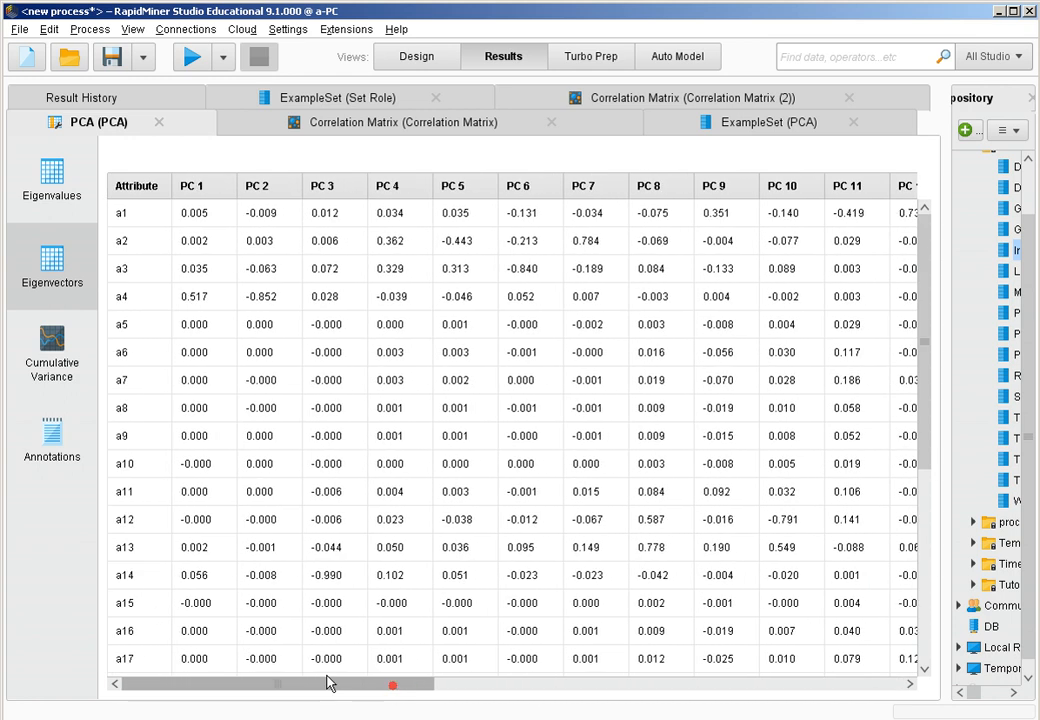
pyautogui.click(212, 193)
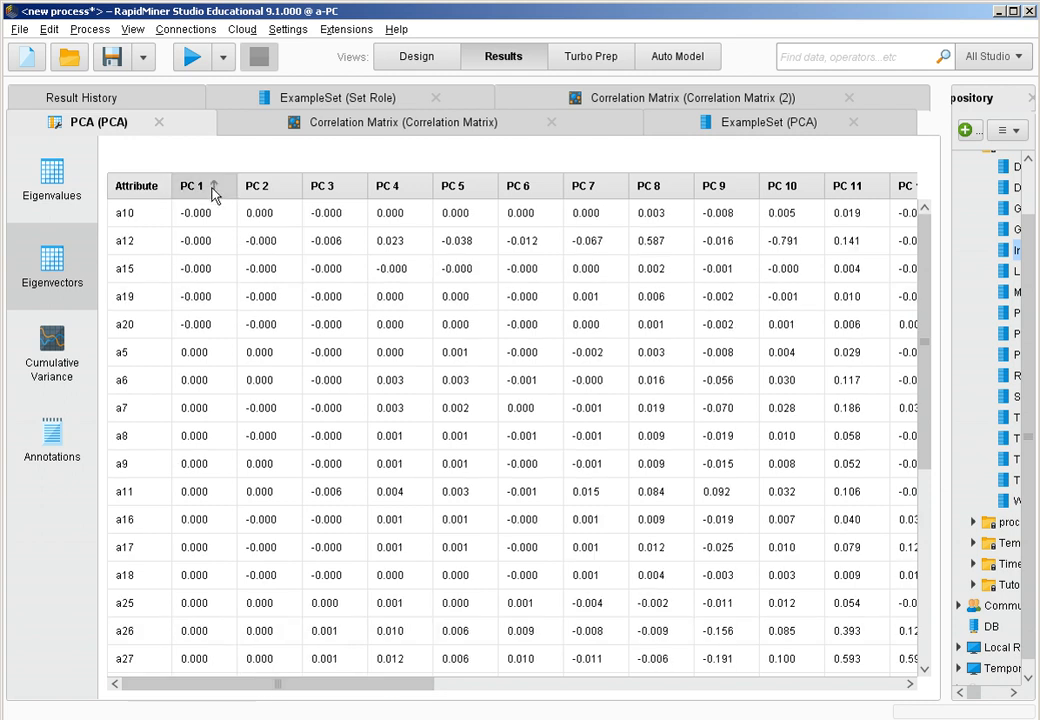
pyautogui.click(212, 193)
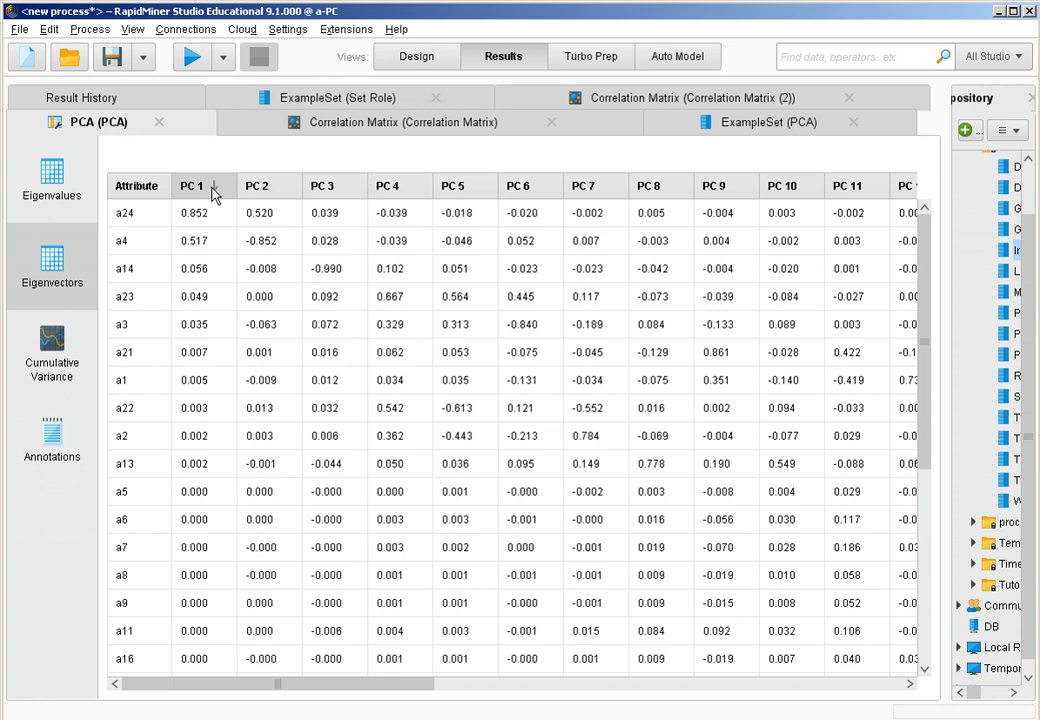
# Step: Examine the PC 1 weights of a24 and a4 against those of a14 through a13 and the remaining attributes
pyautogui.click(224, 217)
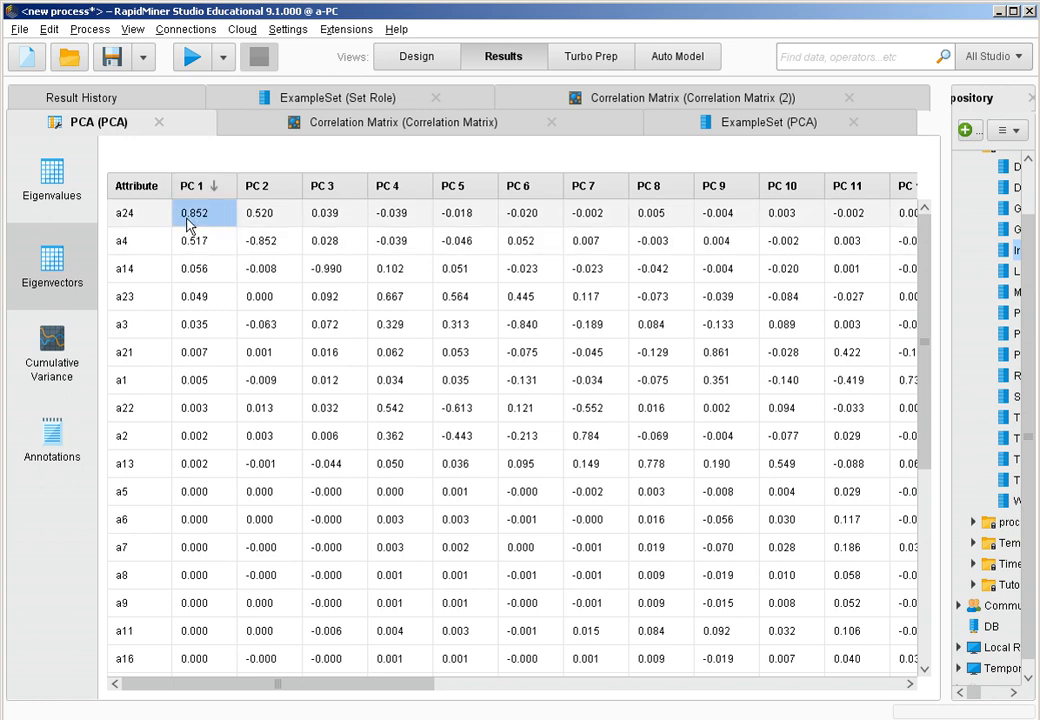
pyautogui.click(218, 242)
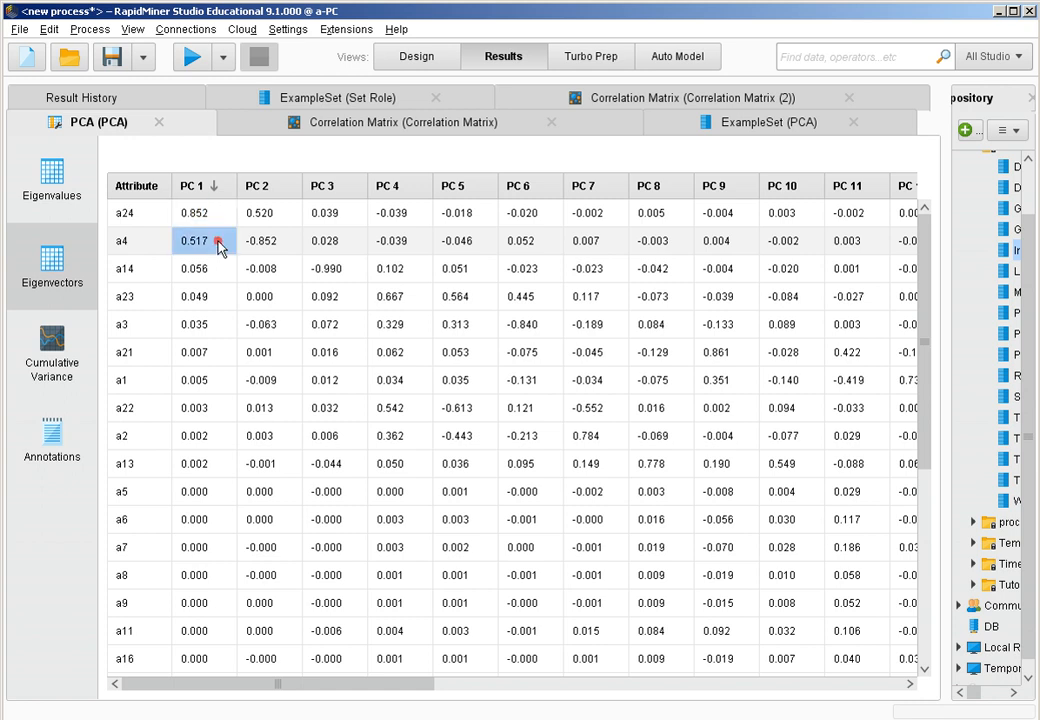
pyautogui.click(139, 242)
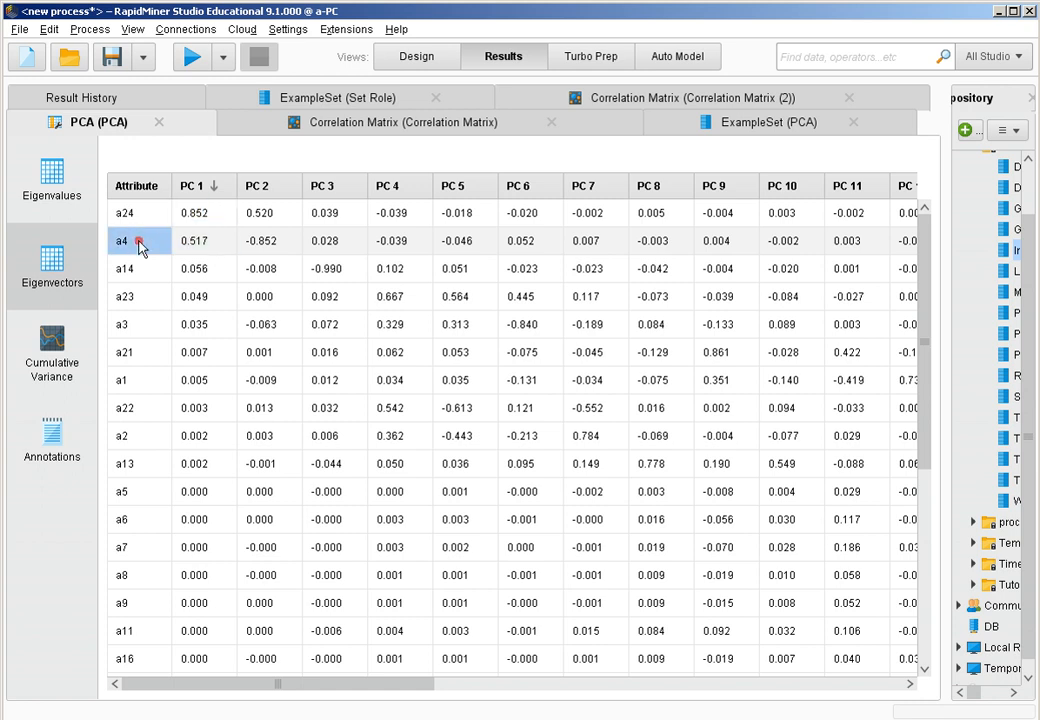
pyautogui.click(225, 271)
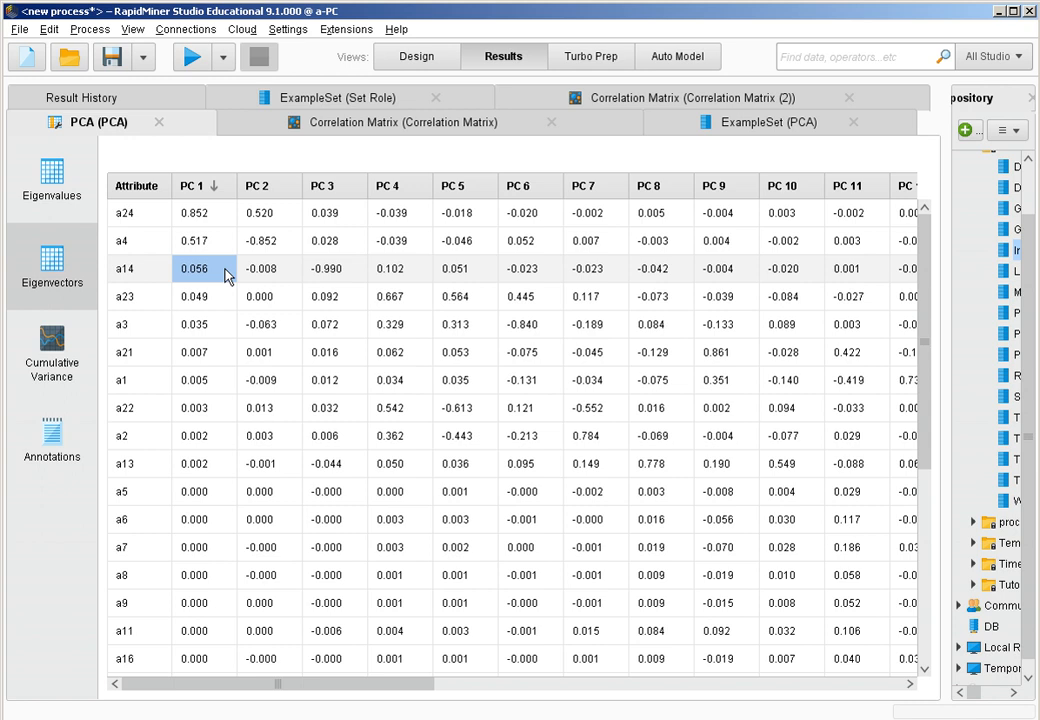
pyautogui.keyDown('shift'); pyautogui.click(220, 465); pyautogui.keyUp('shift')
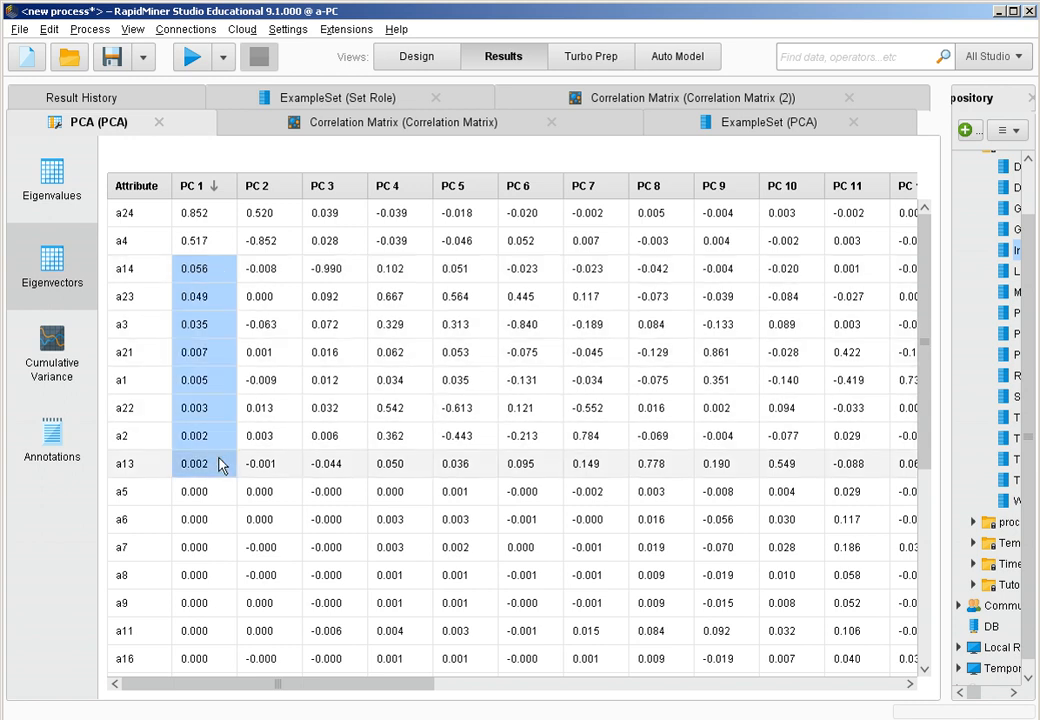
pyautogui.scroll(-5, 222, 465)
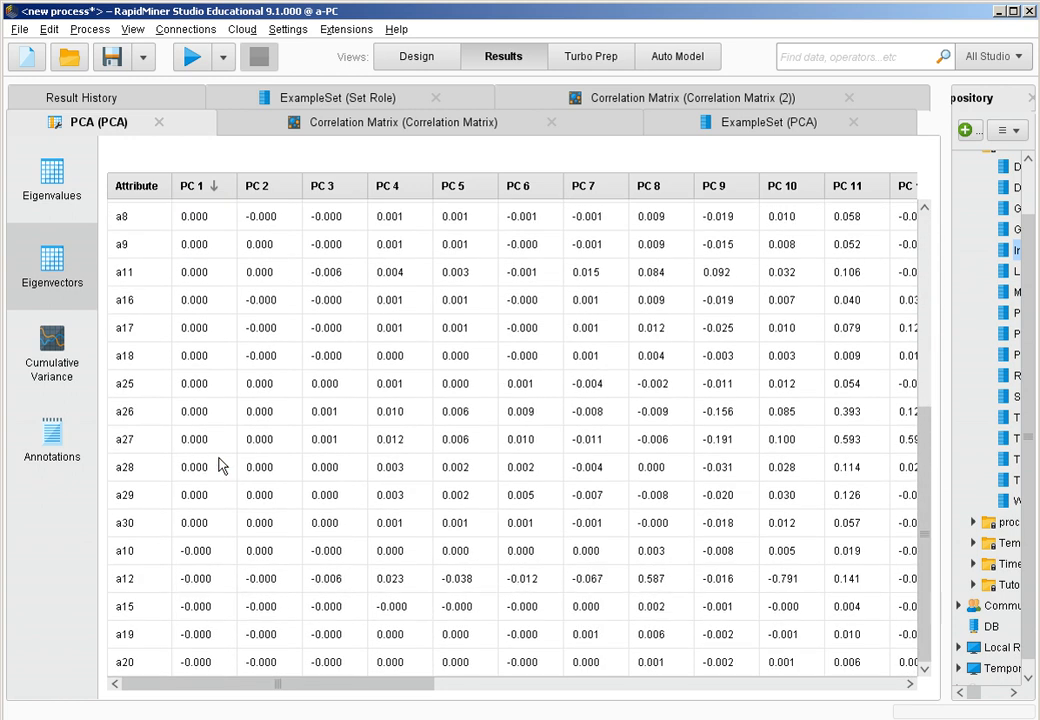
pyautogui.scroll(5, 222, 465)
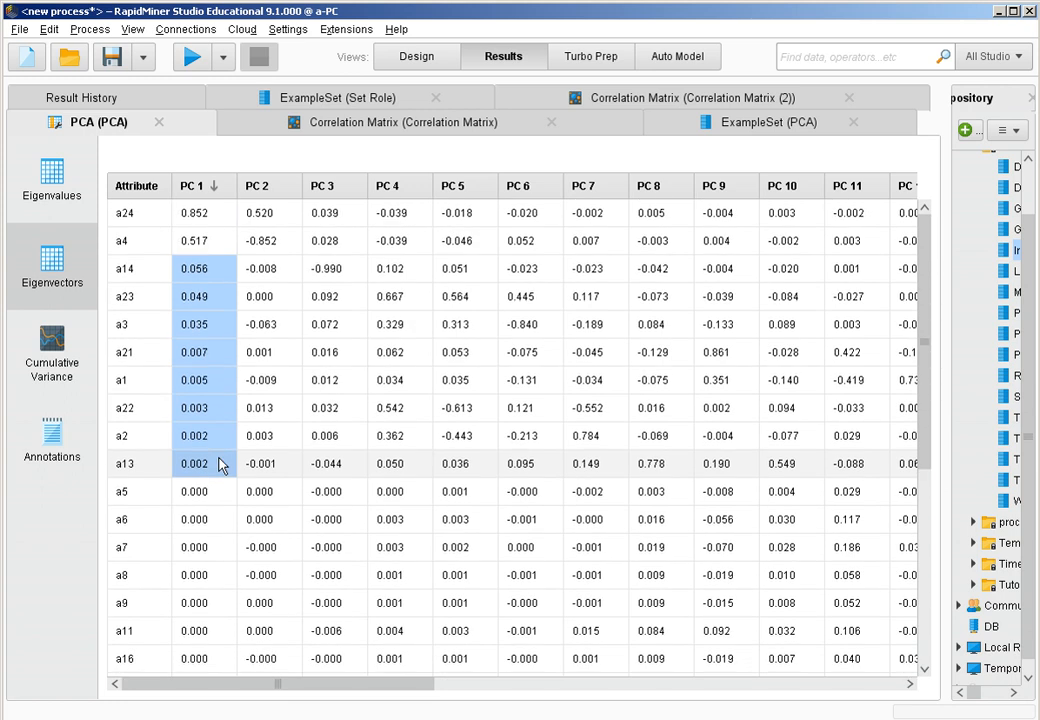
pyautogui.click(210, 222)
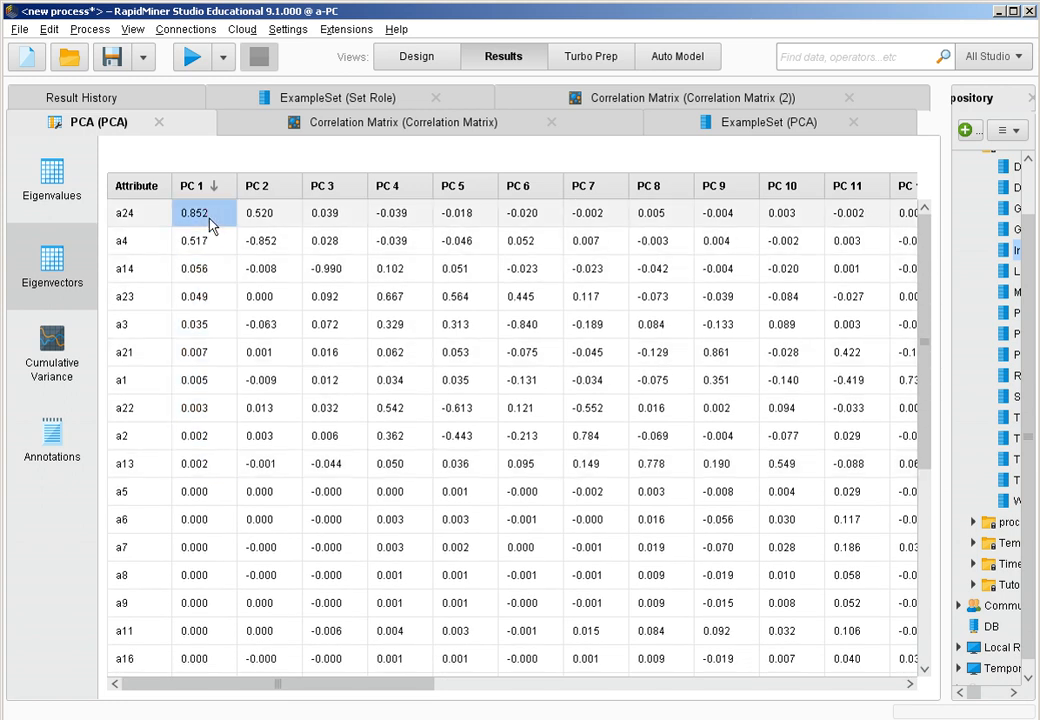
pyautogui.click(207, 239)
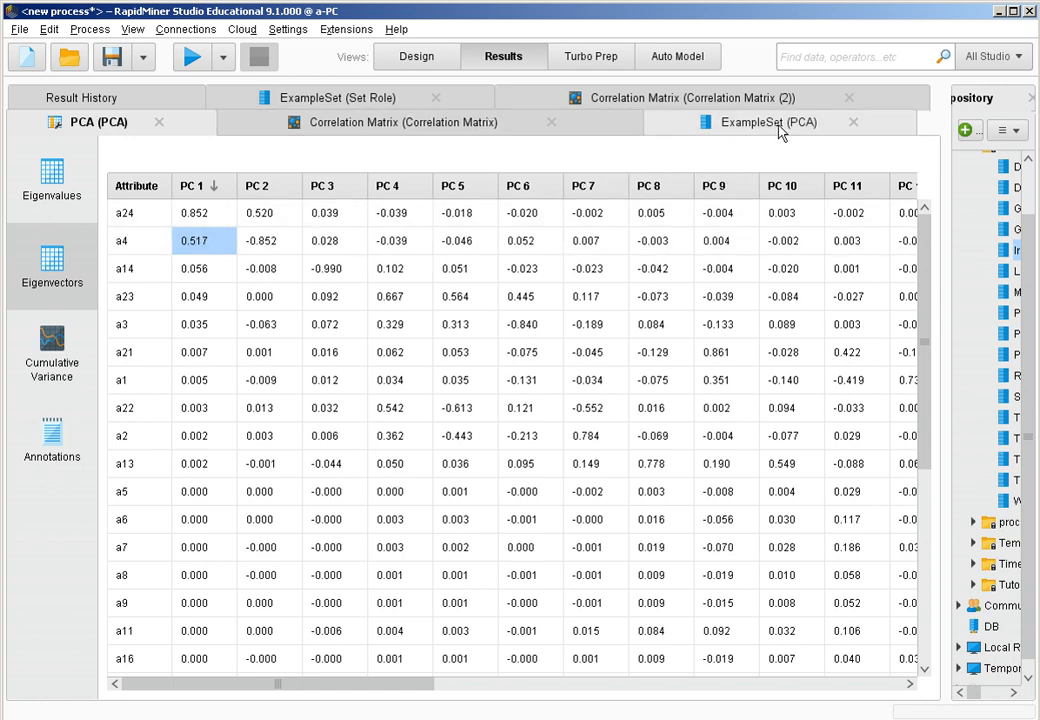
# Step: Examine the statistics of the original Set Role example set, comparing the value ranges of a24 and a4 with the other attributes
pyautogui.click(343, 101)
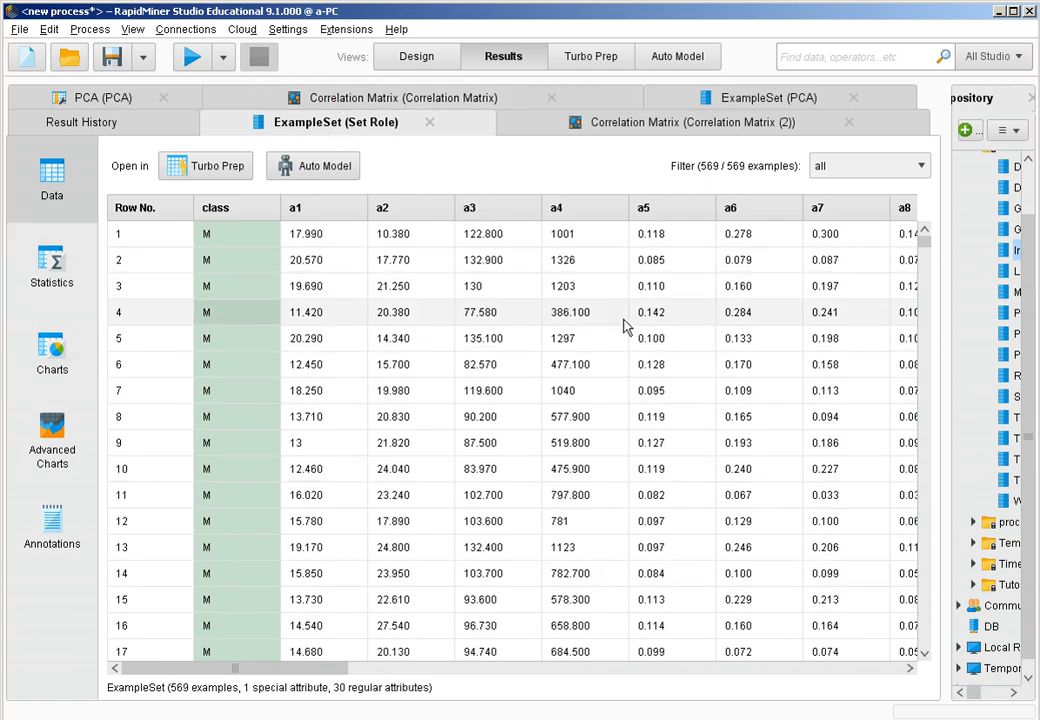
pyautogui.click(52, 279)
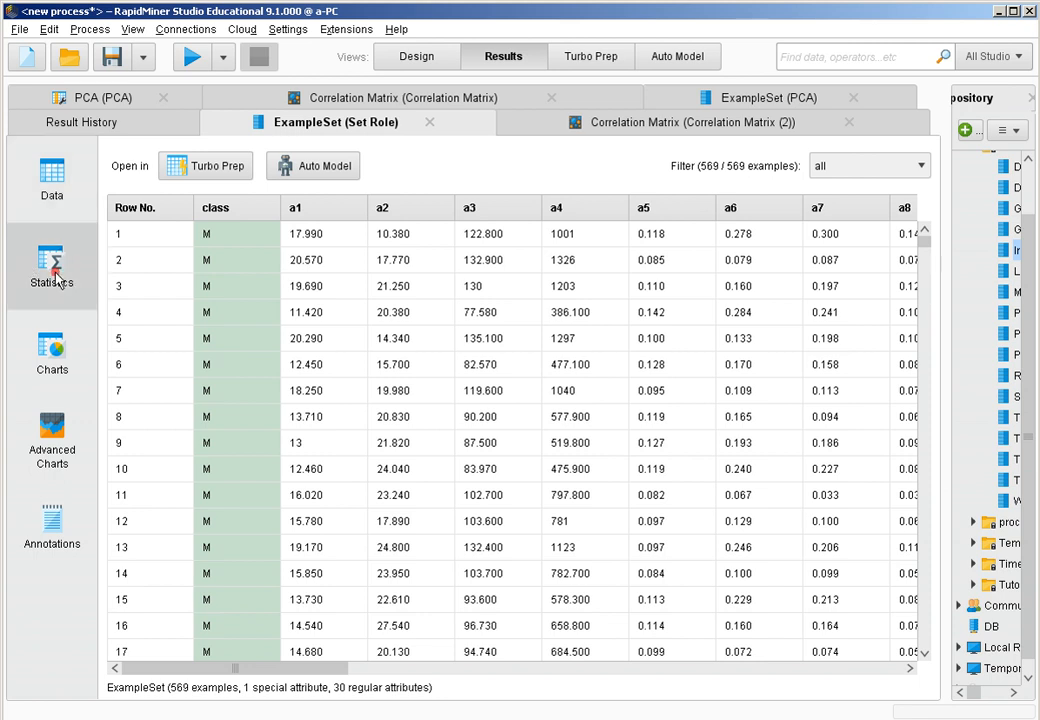
pyautogui.scroll(-6, 301, 446)
pyautogui.scroll(-8, 443, 481)
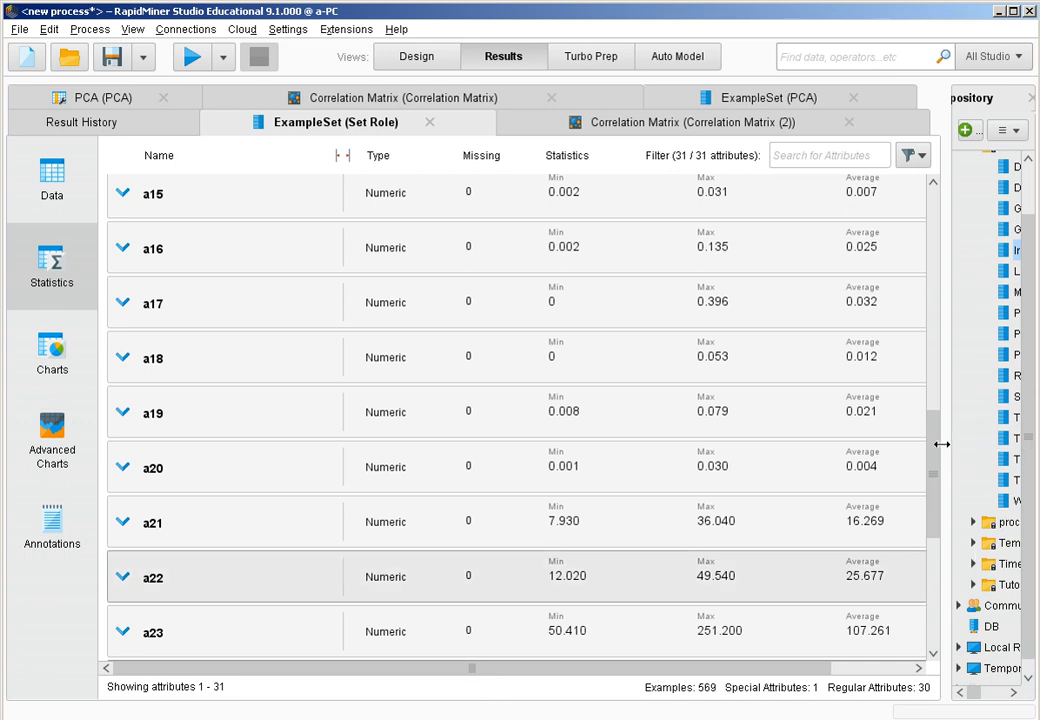
pyautogui.scroll(-3, 938, 480)
pyautogui.moveTo(938, 497); pyautogui.dragTo(938, 517)
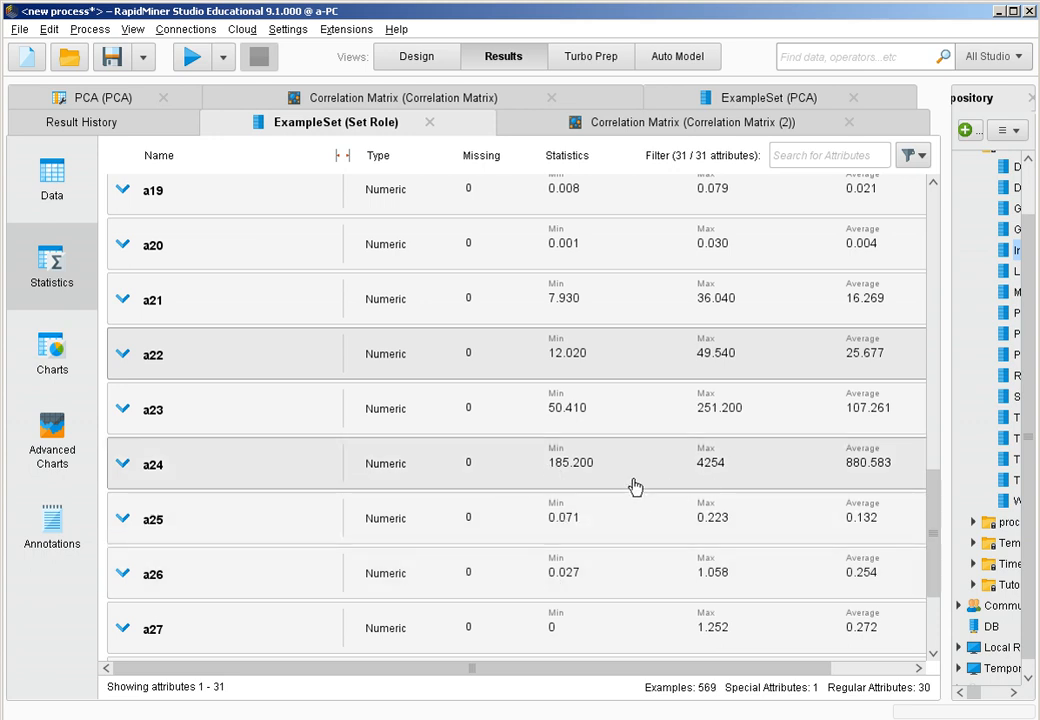
pyautogui.scroll(3, 632, 486)
pyautogui.scroll(15, 632, 486)
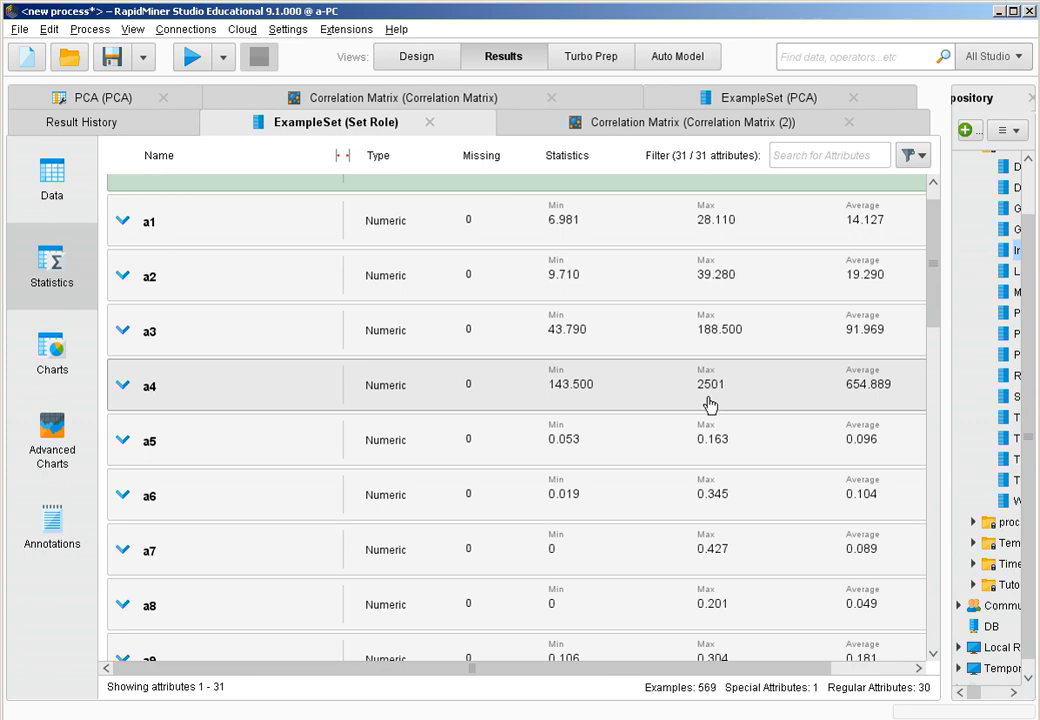
# Step: Insert a Normalize operator between Set Role and the first Correlation Matrix in the process
pyautogui.click(416, 58)
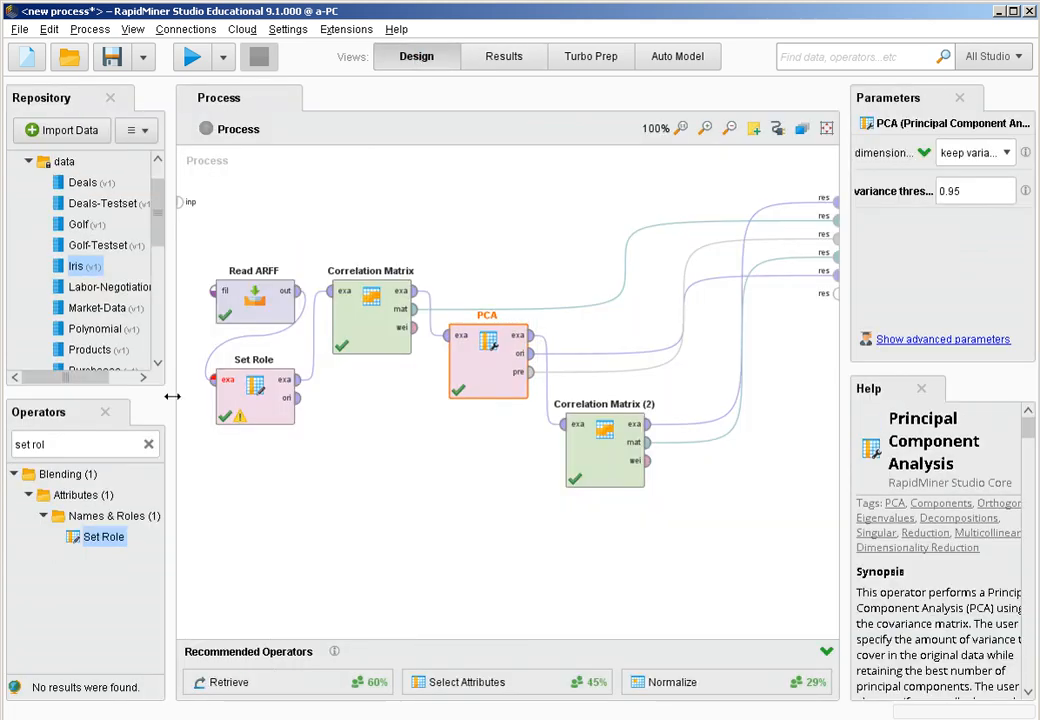
pyautogui.click(151, 446)
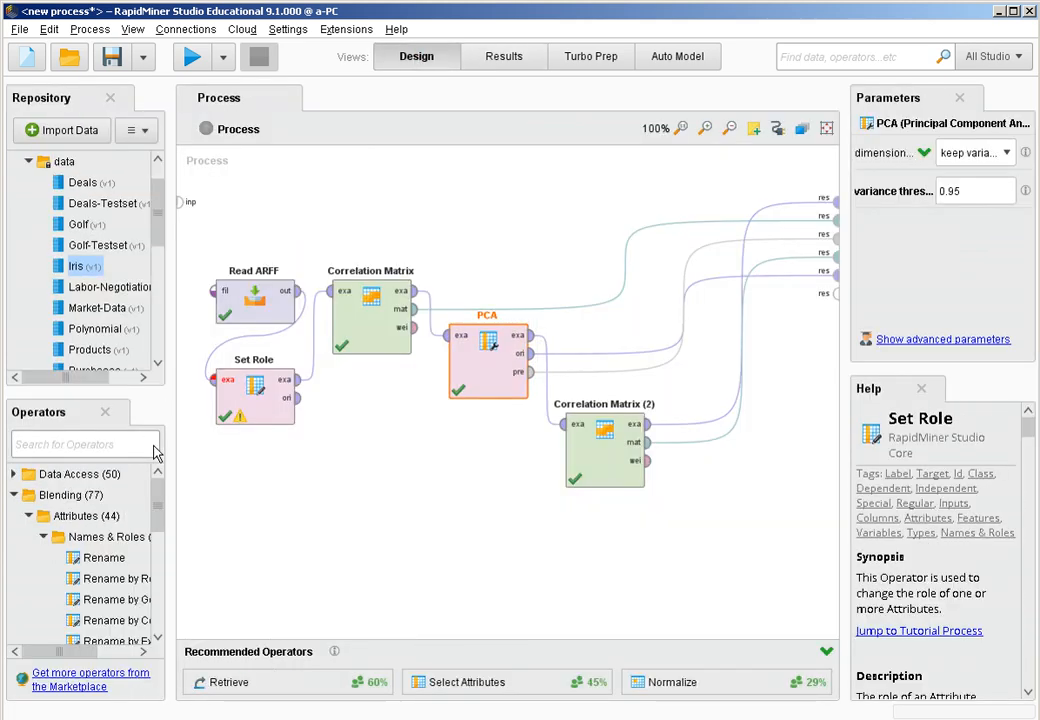
pyautogui.write('normal')
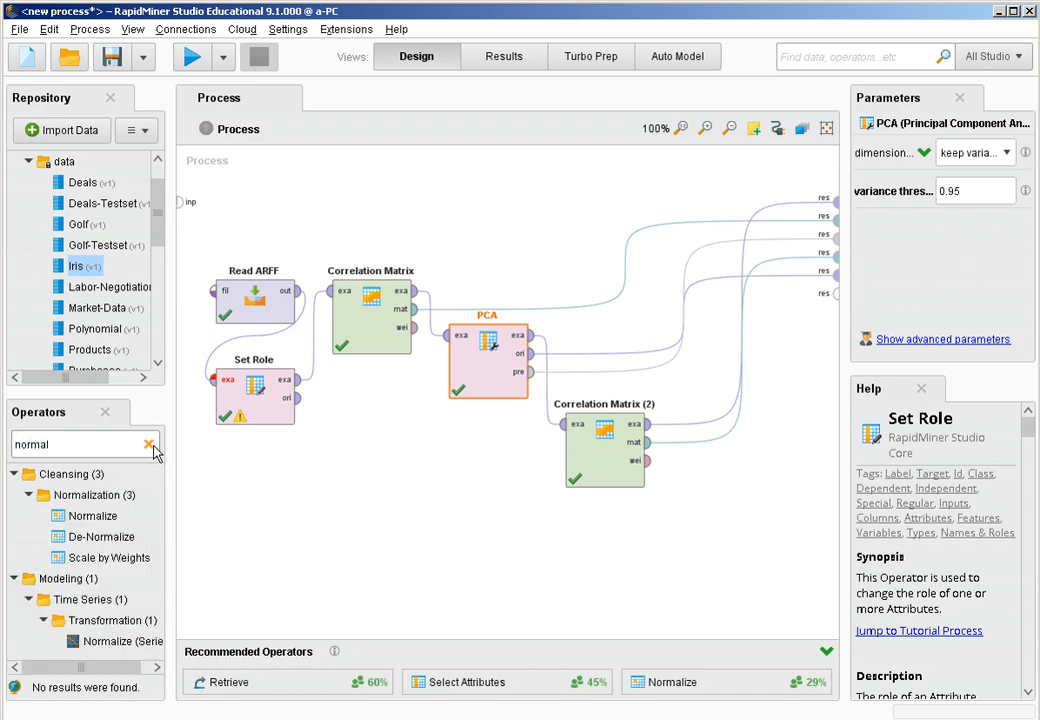
pyautogui.moveTo(100, 515); pyautogui.dragTo(353, 424)
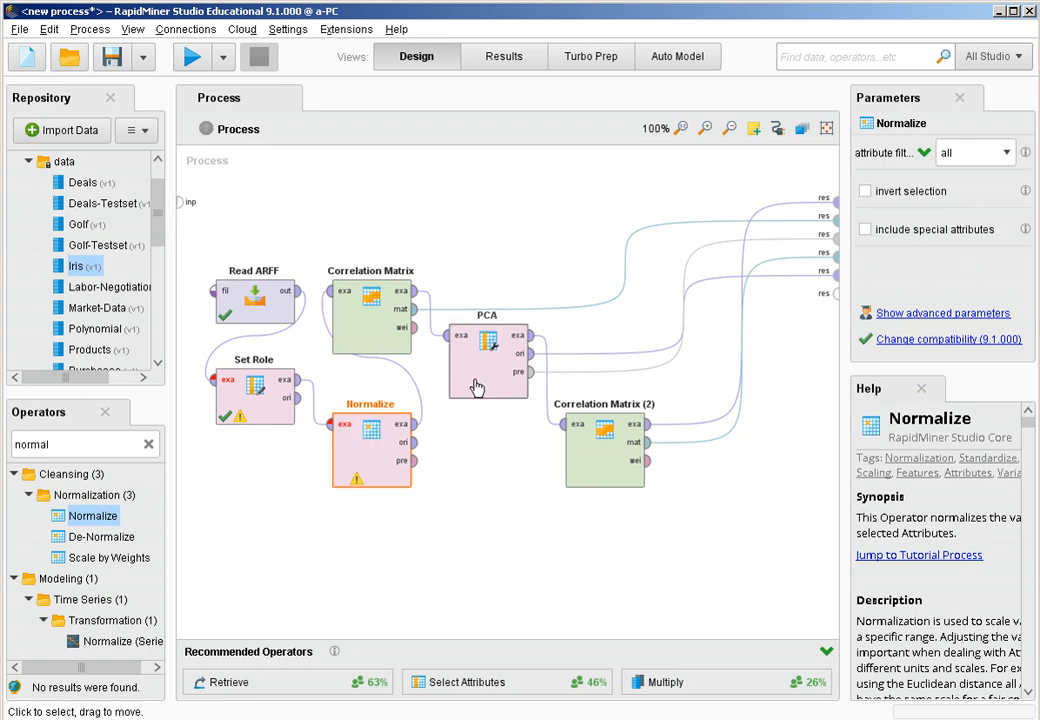
pyautogui.click(488, 457)
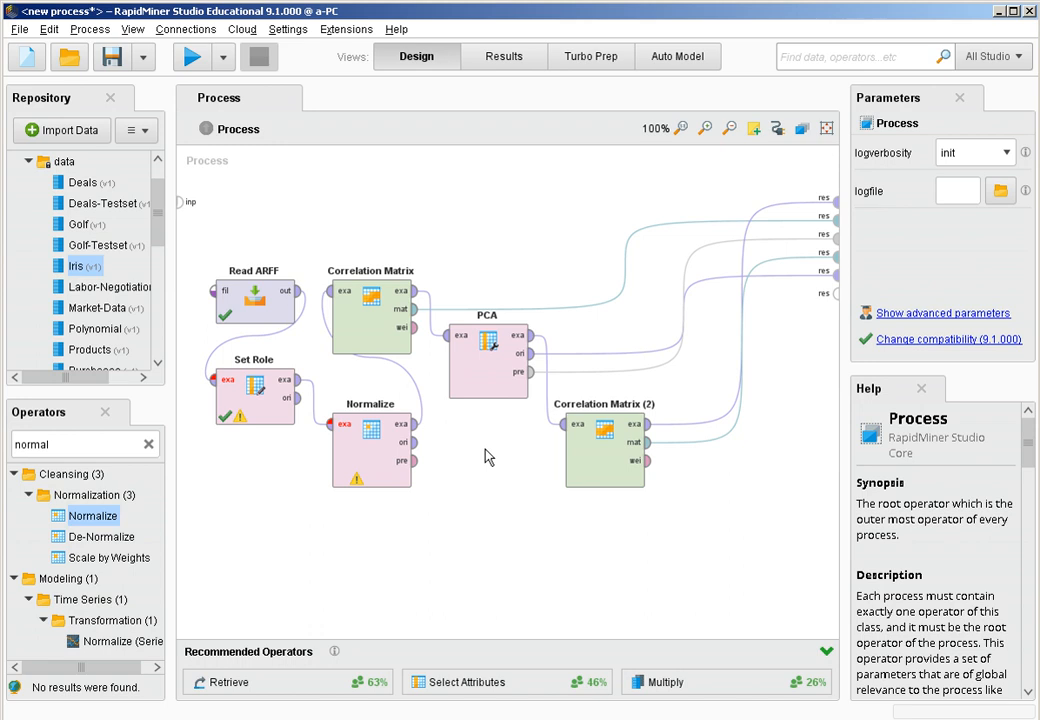
# Step: Run the process with normalization and examine all principal components in the PCA example set
pyautogui.click(194, 60)
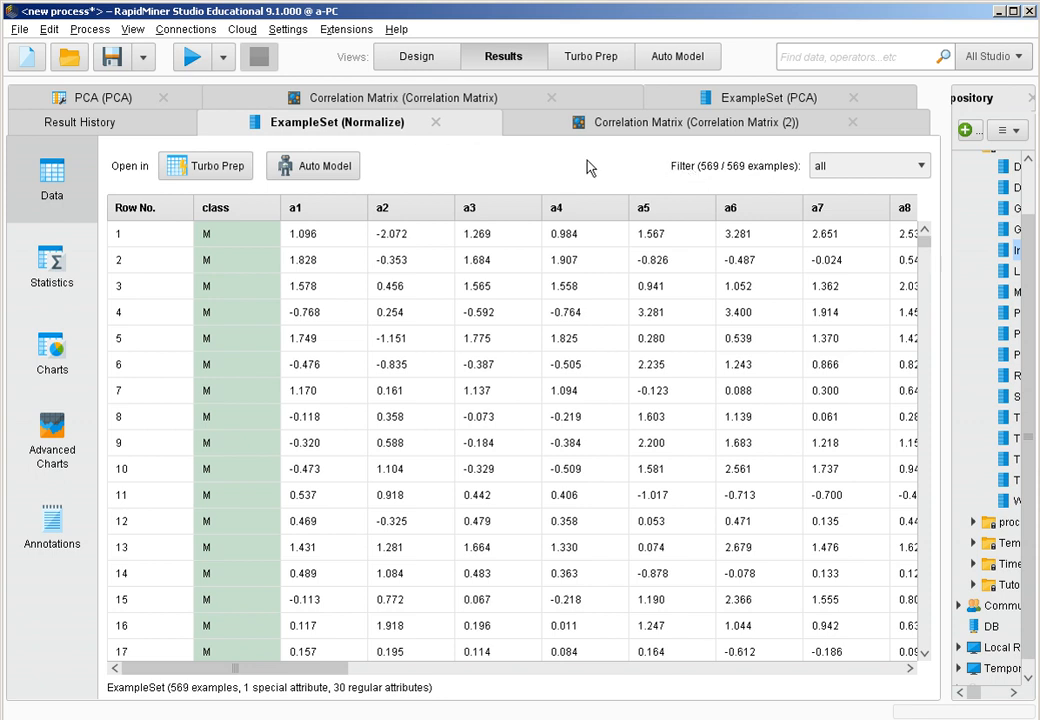
pyautogui.click(765, 99)
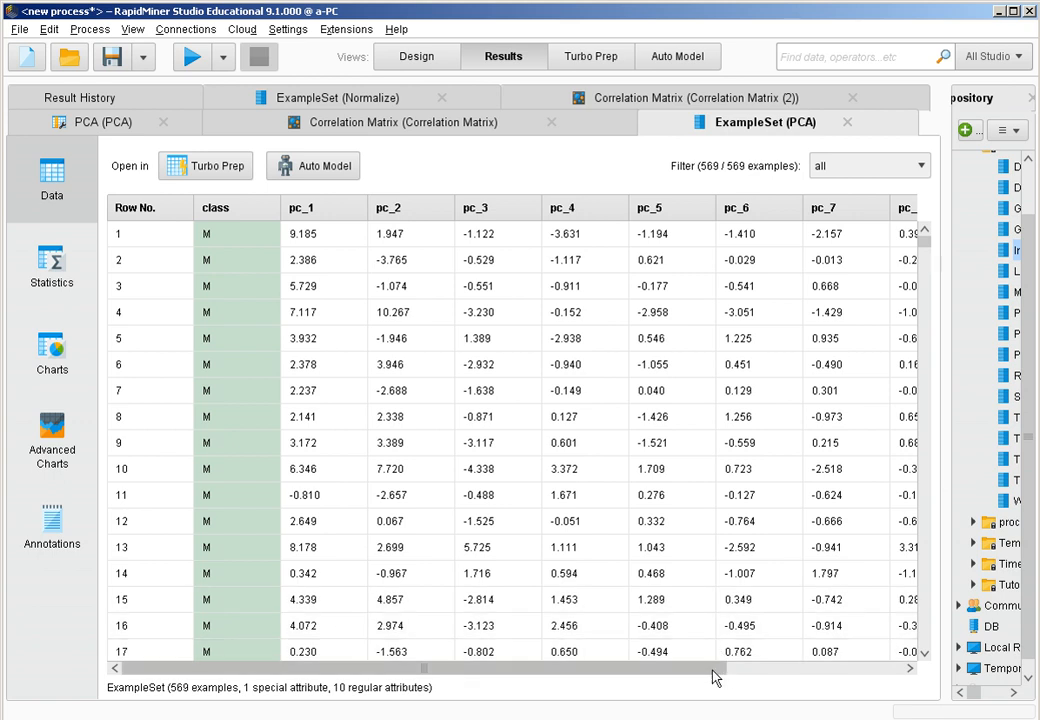
pyautogui.moveTo(712, 670); pyautogui.dragTo(903, 677)
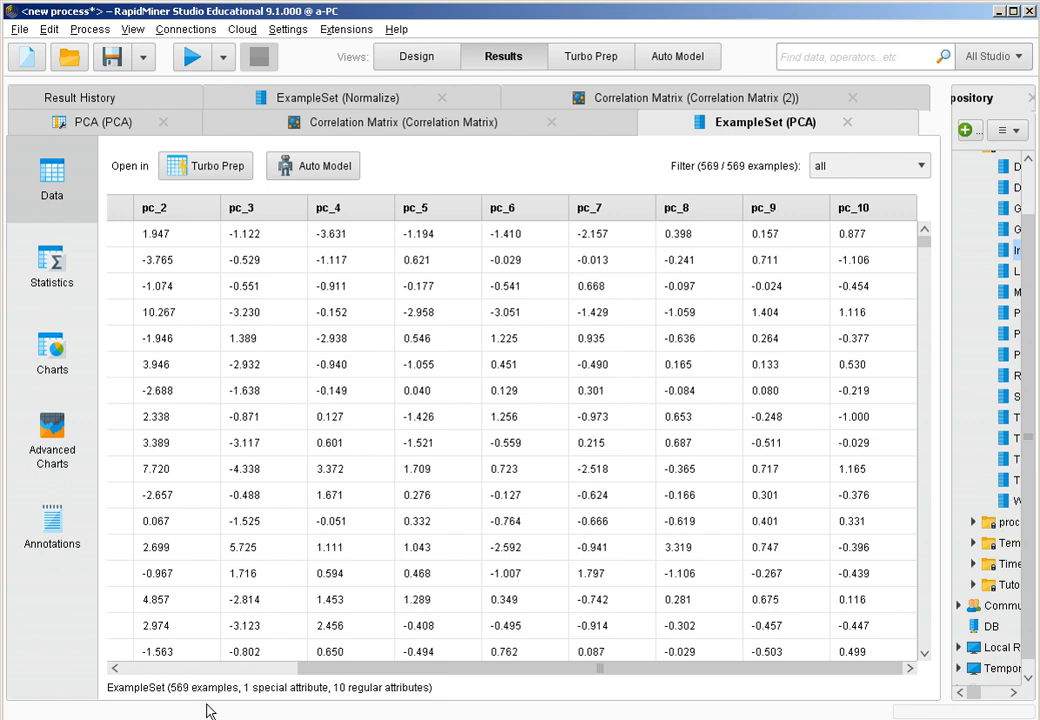
# Step: Save the process design in the Local Repository under the name PCA
pyautogui.click(410, 60)
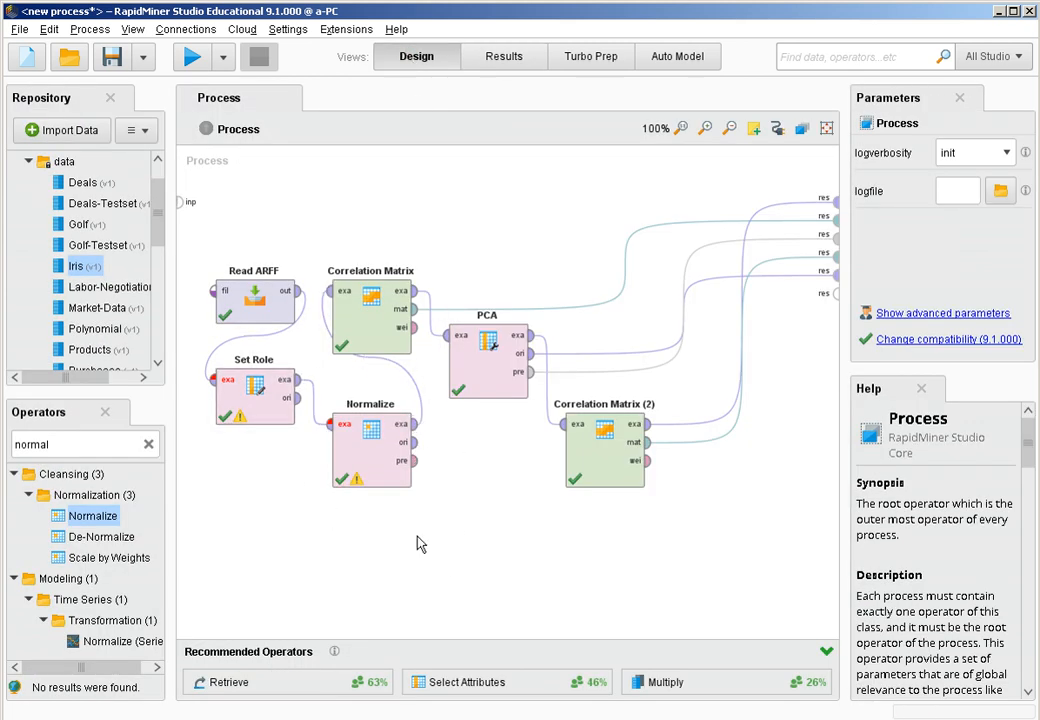
pyautogui.moveTo(442, 539); pyautogui.dragTo(313, 397)
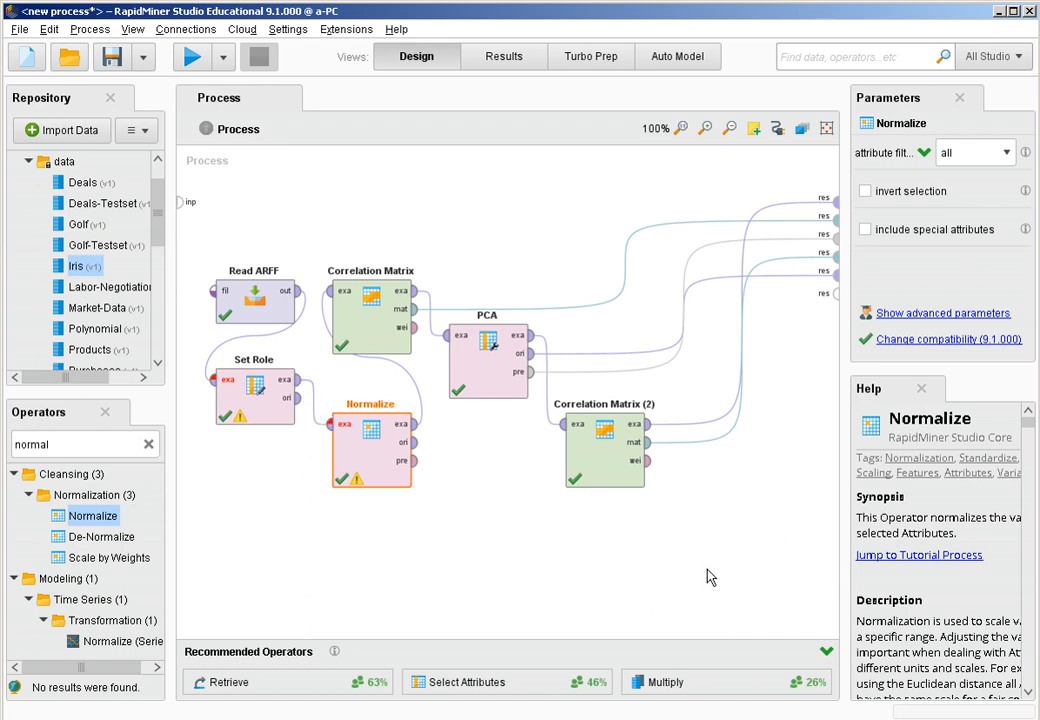
pyautogui.click(147, 60)
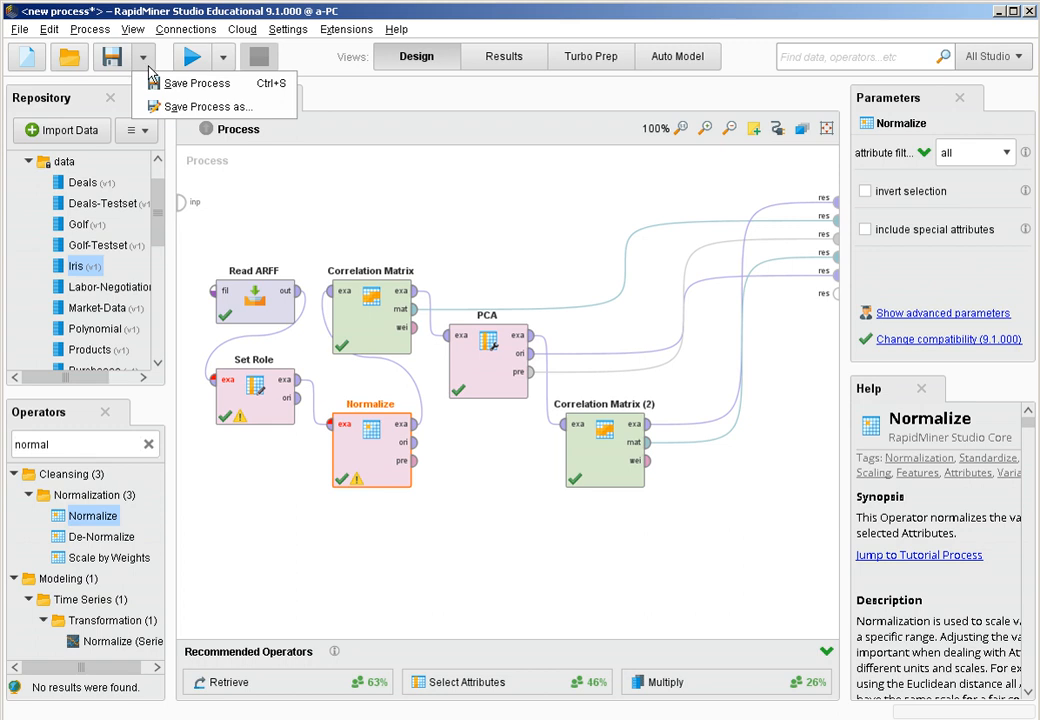
pyautogui.click(165, 102)
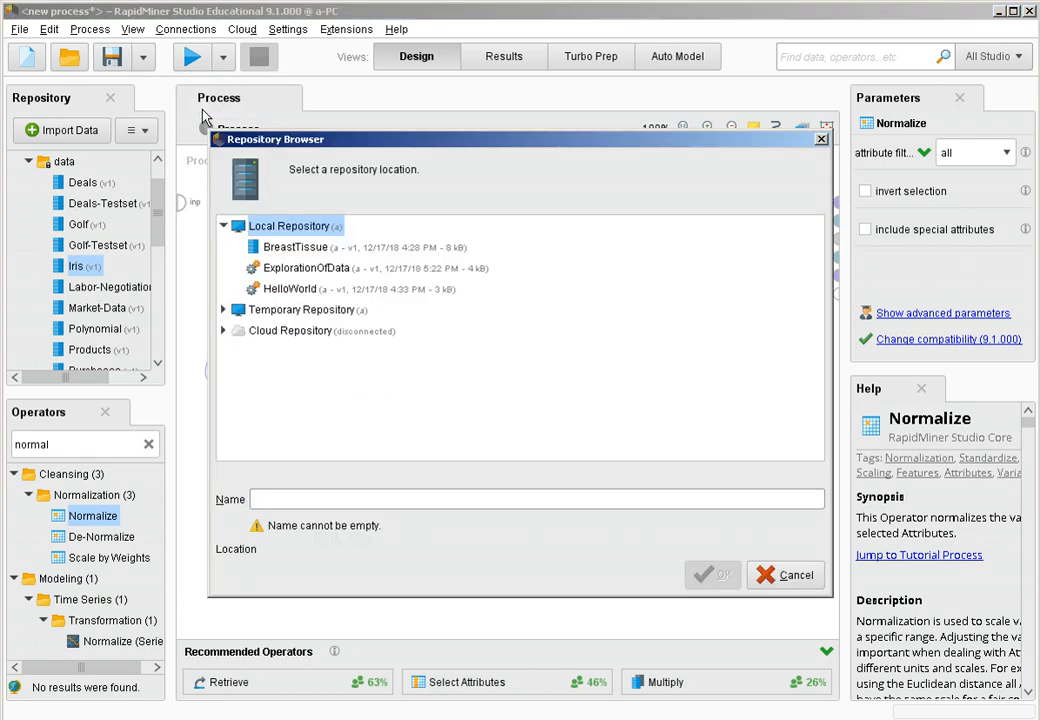
pyautogui.write('PCA')
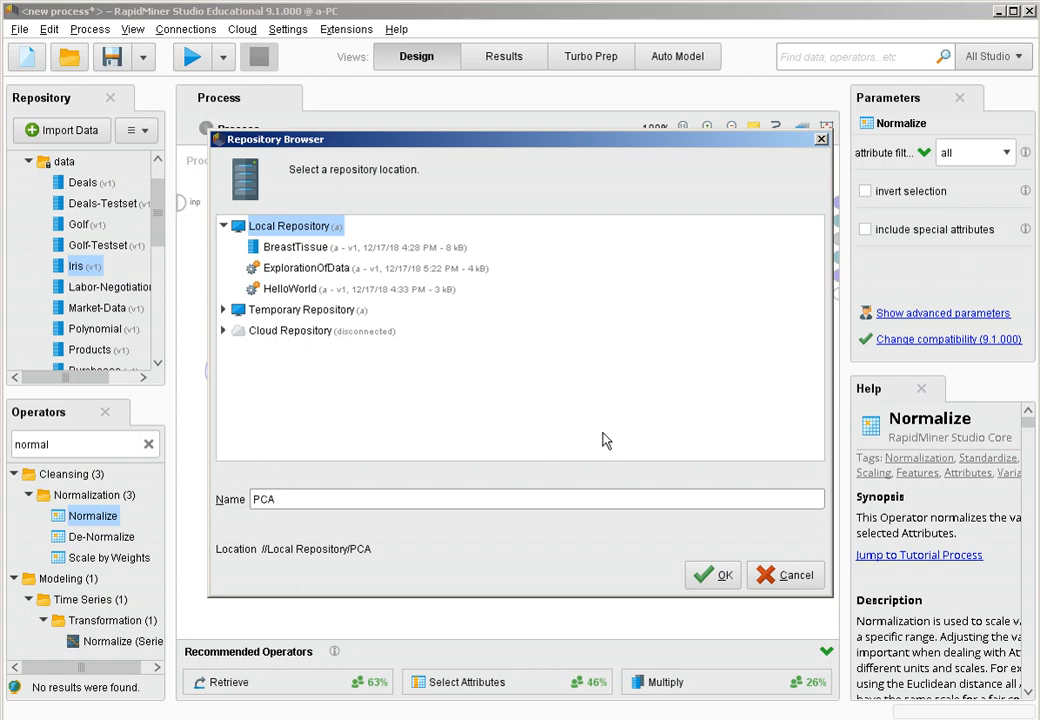
pyautogui.click(713, 575)
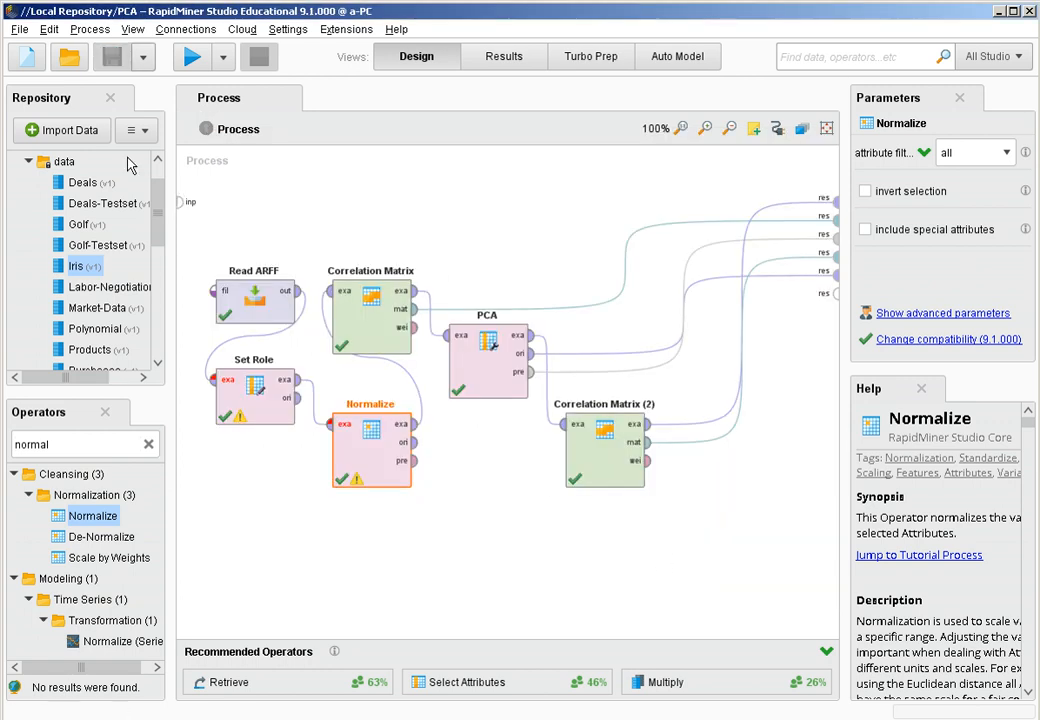
# Step: Start a new blank process, add the Iris data set and connect its output to the process result
pyautogui.click(36, 60)
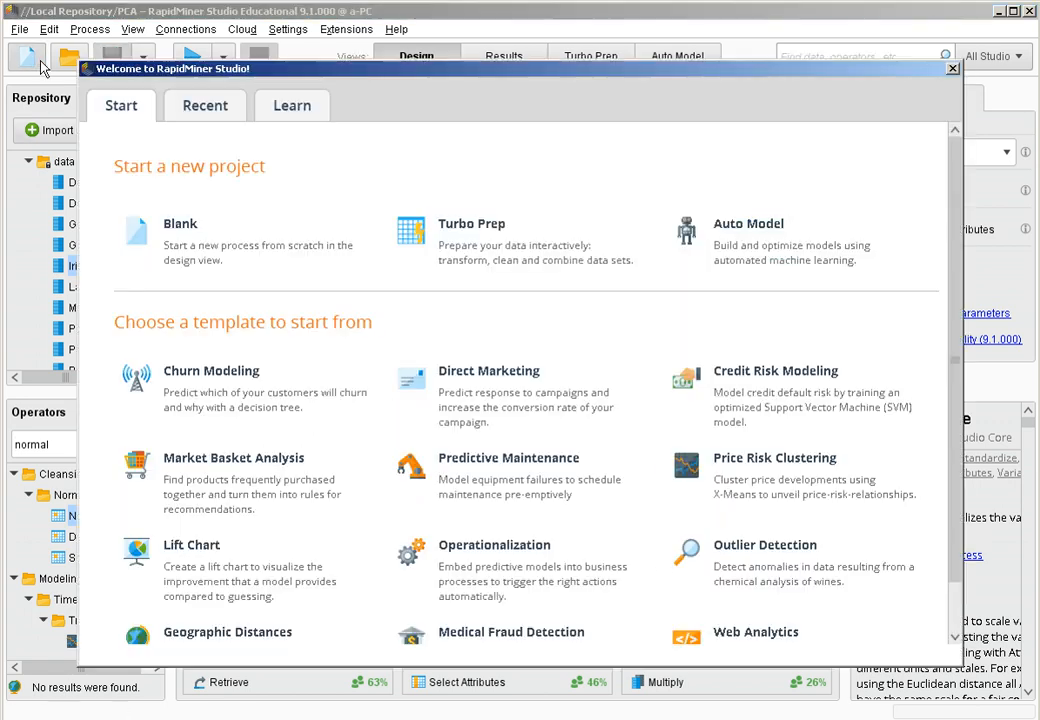
pyautogui.click(224, 240)
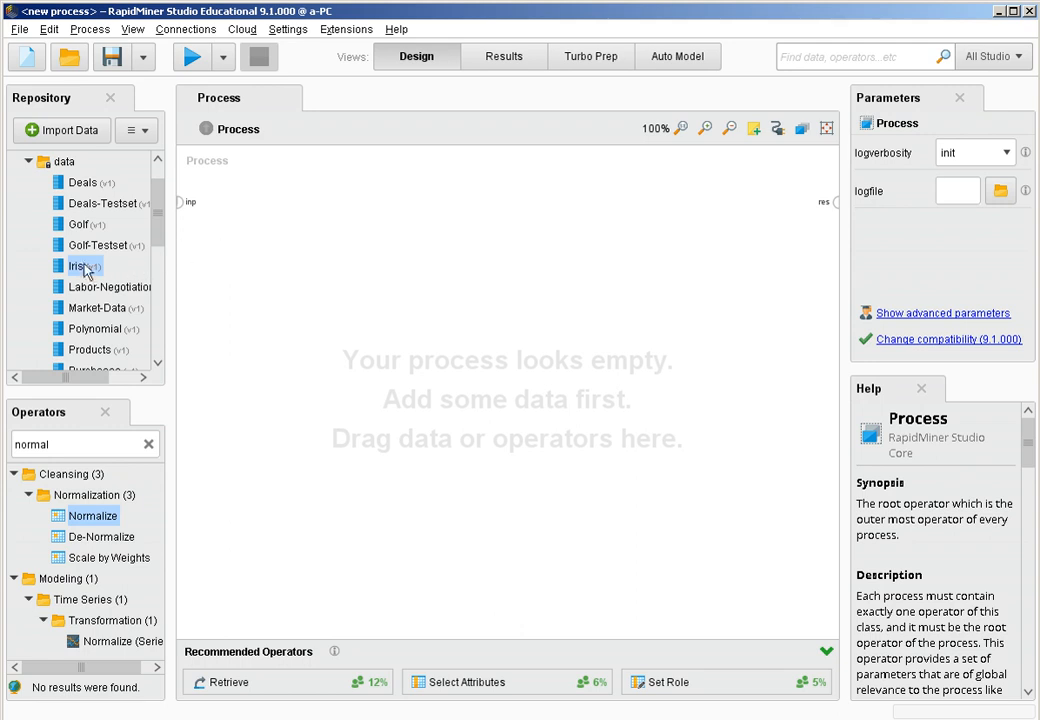
pyautogui.moveTo(84, 268); pyautogui.dragTo(246, 283)
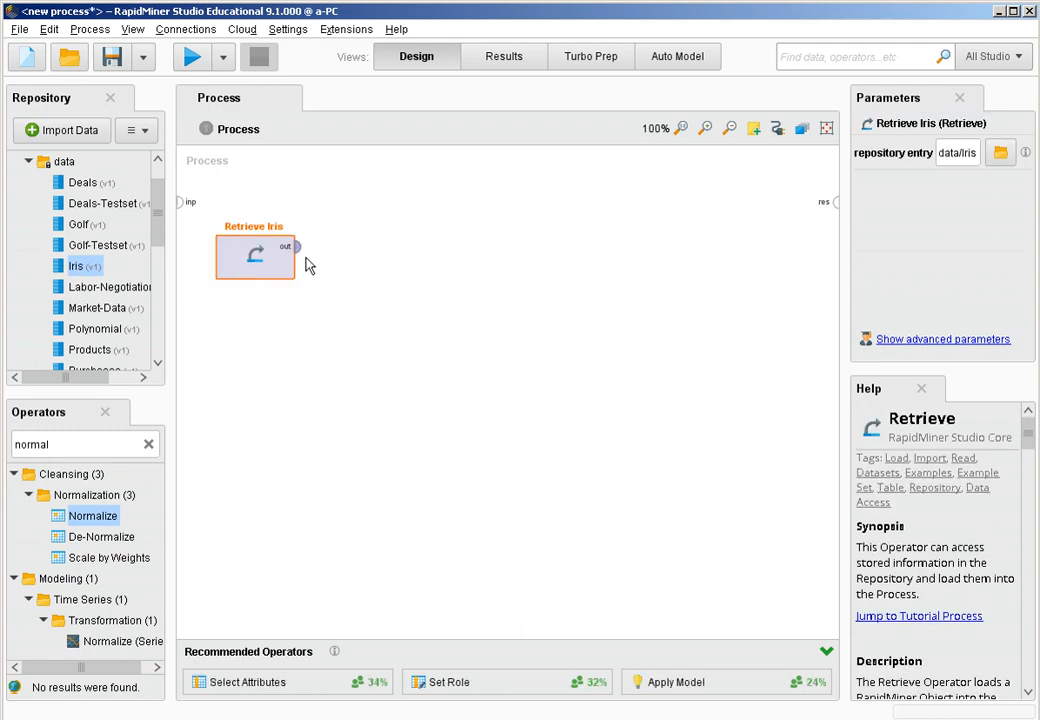
pyautogui.click(297, 246)
pyautogui.click(835, 205)
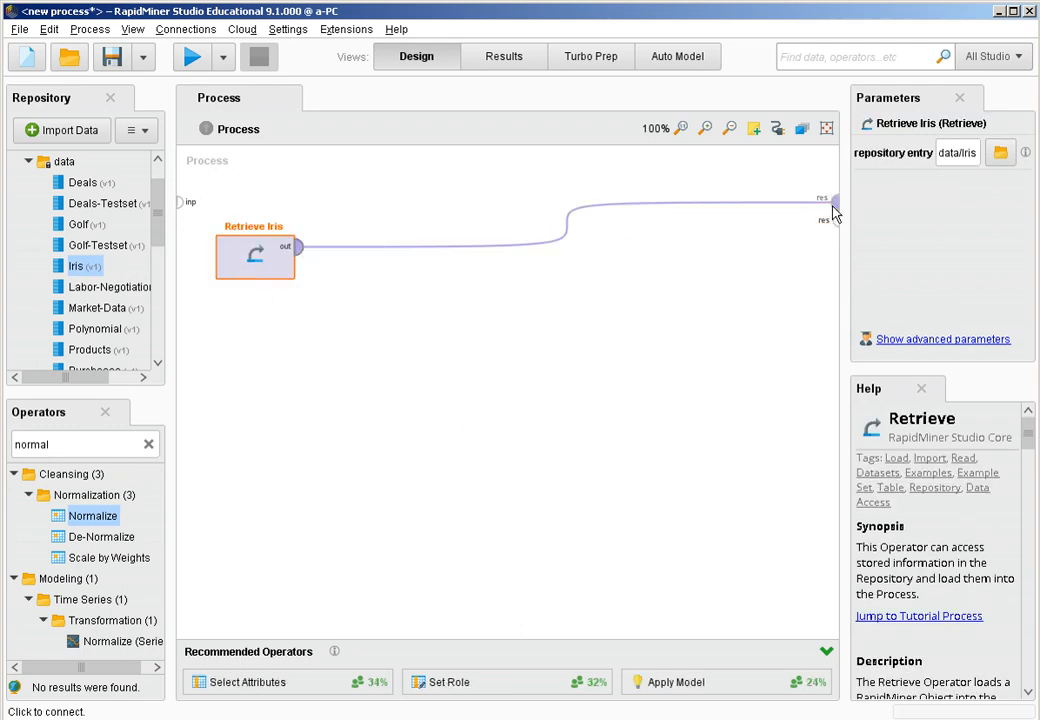
# Step: Insert Discretize by Binning between Retrieve Iris and the result, and set the number of bins to 3
pyautogui.click(150, 445)
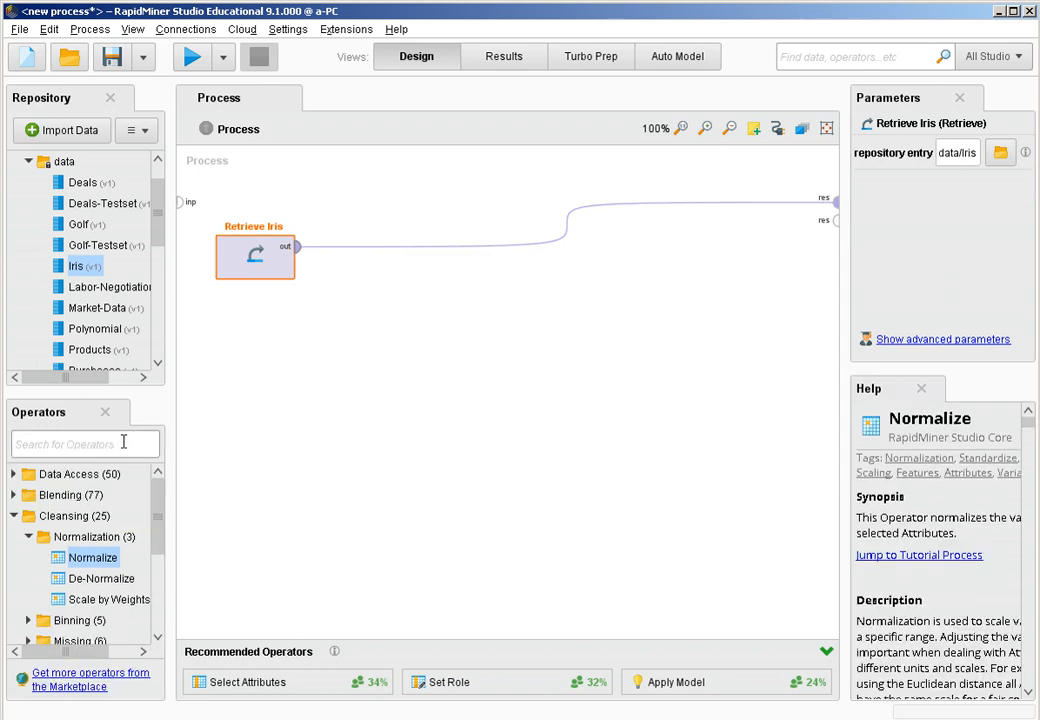
pyautogui.write('bin')
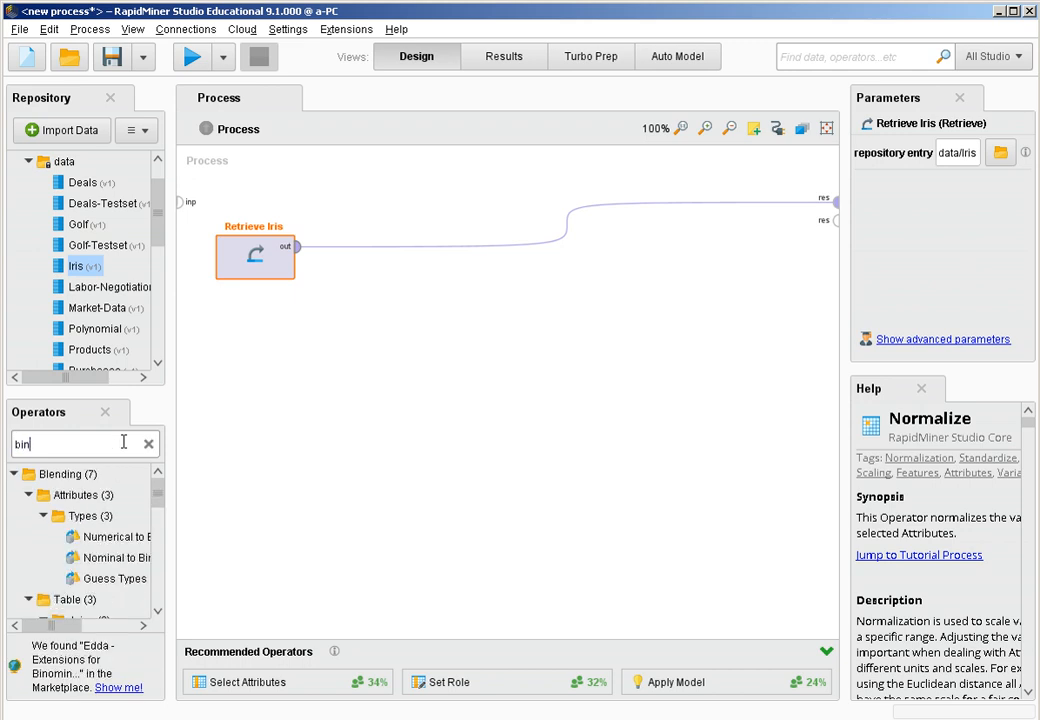
pyautogui.write('n')
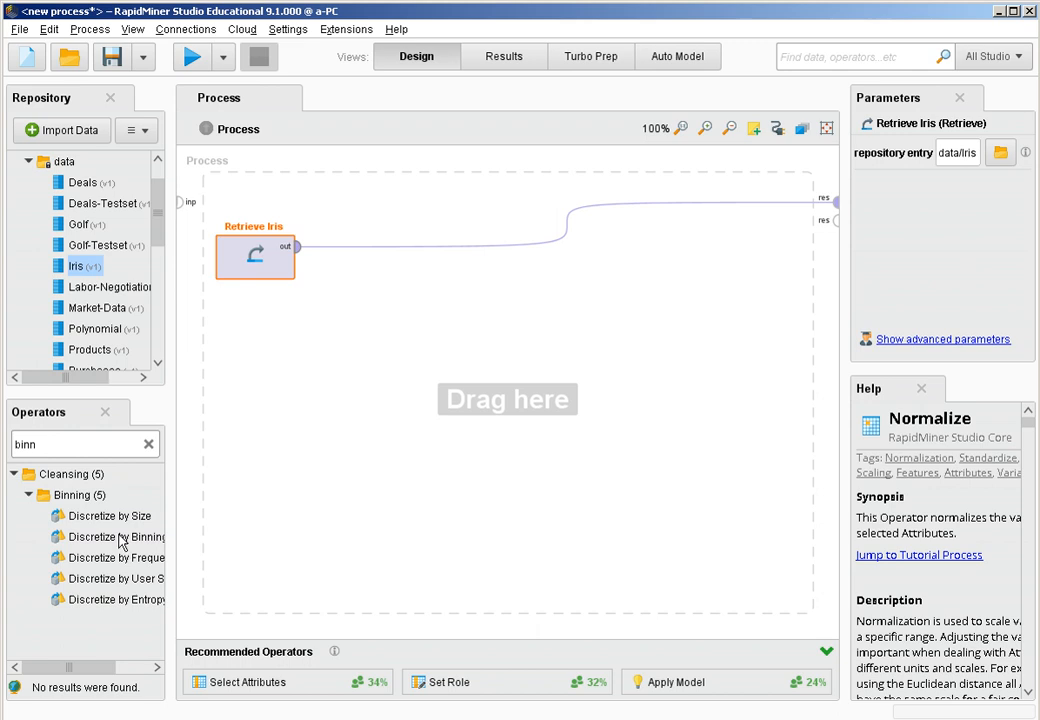
pyautogui.moveTo(120, 538); pyautogui.dragTo(370, 256)
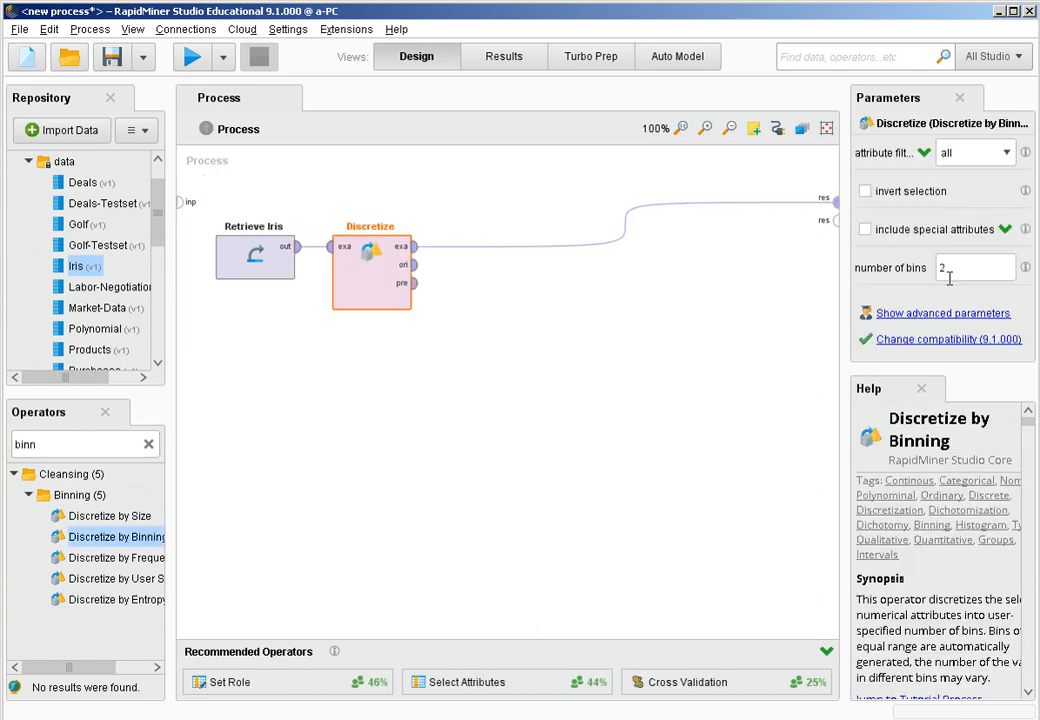
pyautogui.moveTo(960, 267); pyautogui.dragTo(927, 271)
pyautogui.write('3')
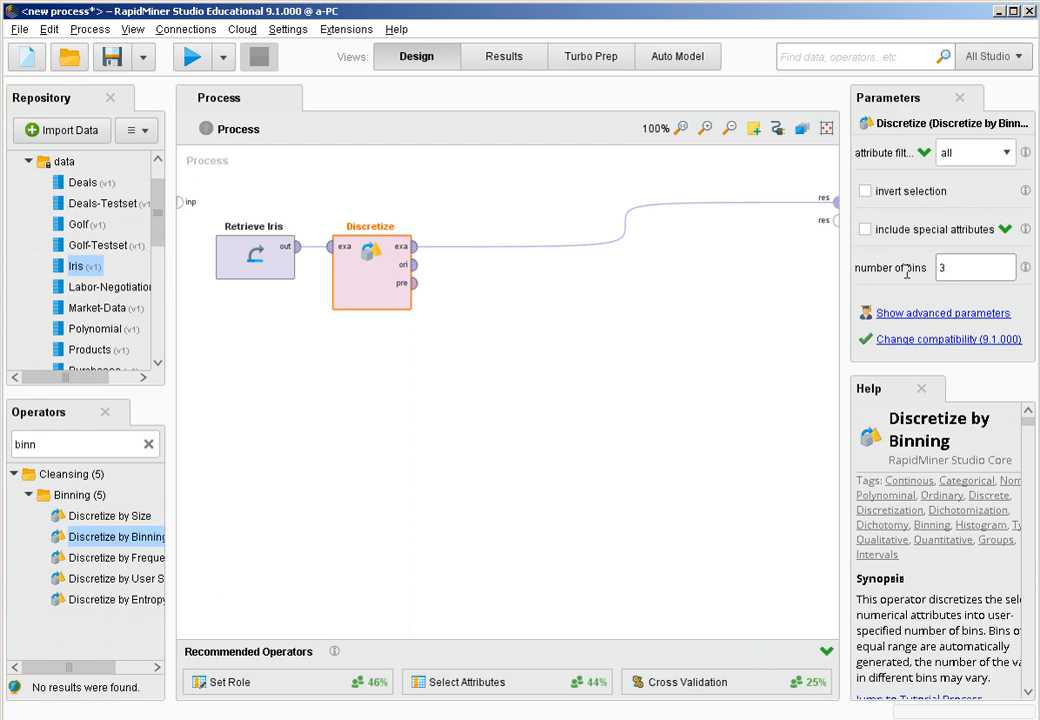
# Step: Run the binning process and compare the bin distribution charts of a1, a2, a3 and a4 in the statistics
pyautogui.click(193, 58)
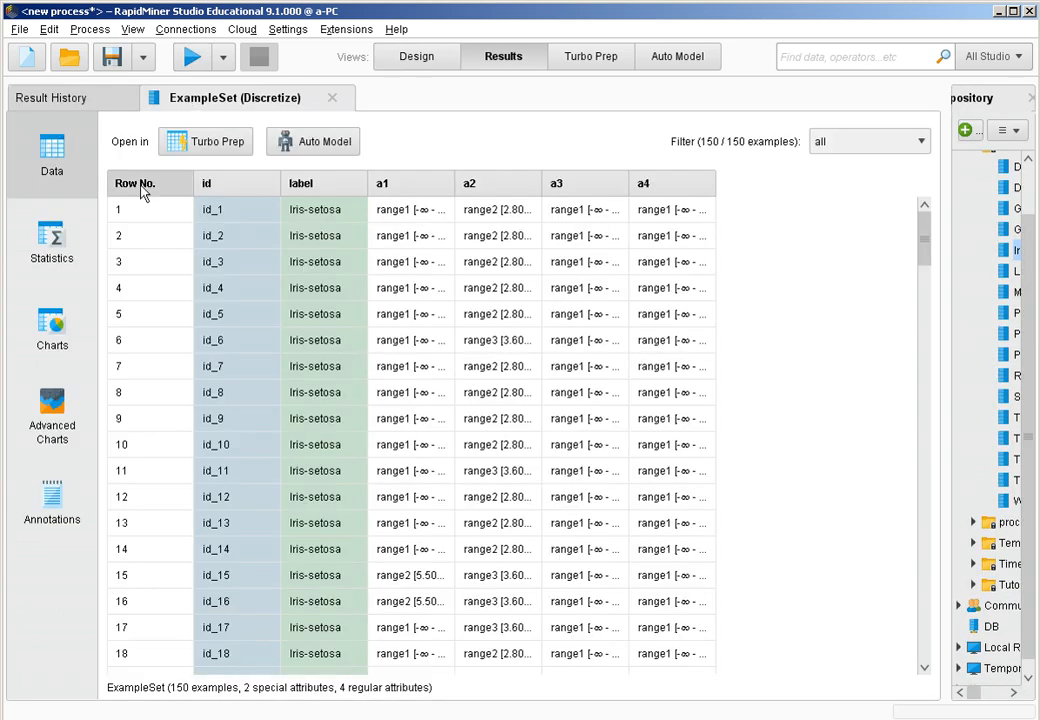
pyautogui.click(60, 277)
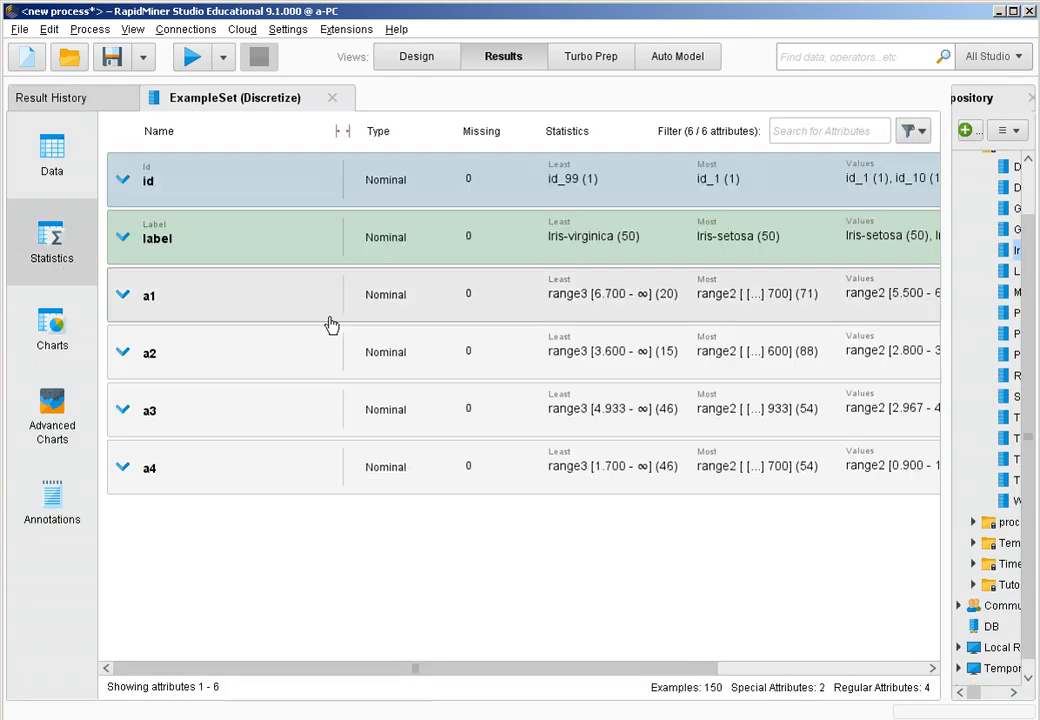
pyautogui.click(555, 312)
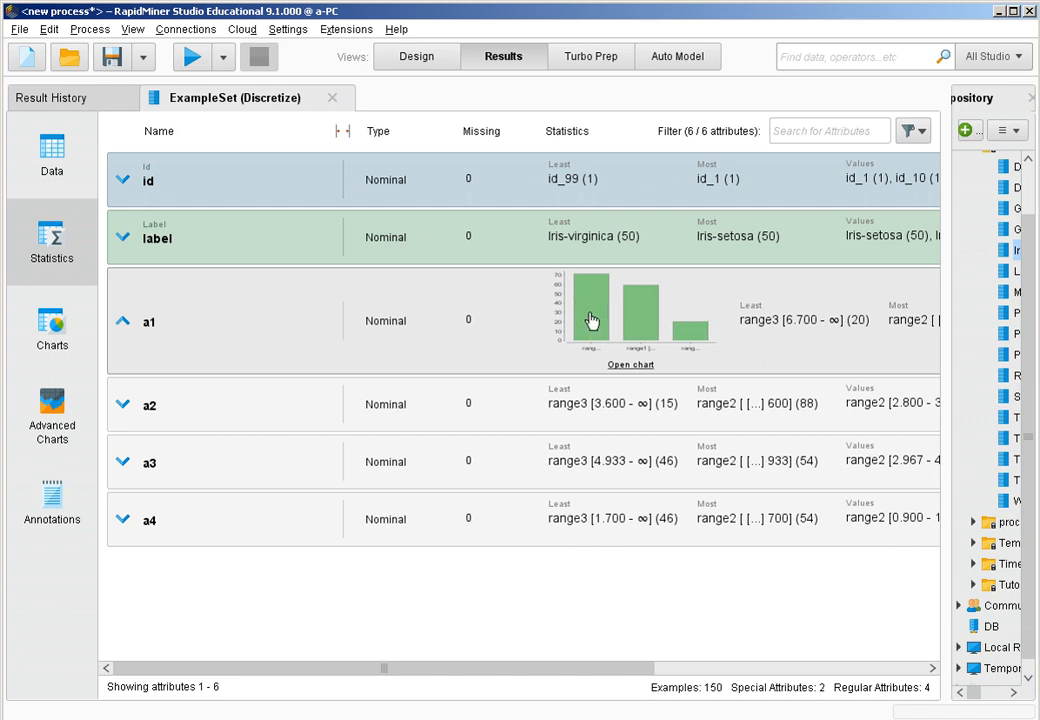
pyautogui.click(595, 402)
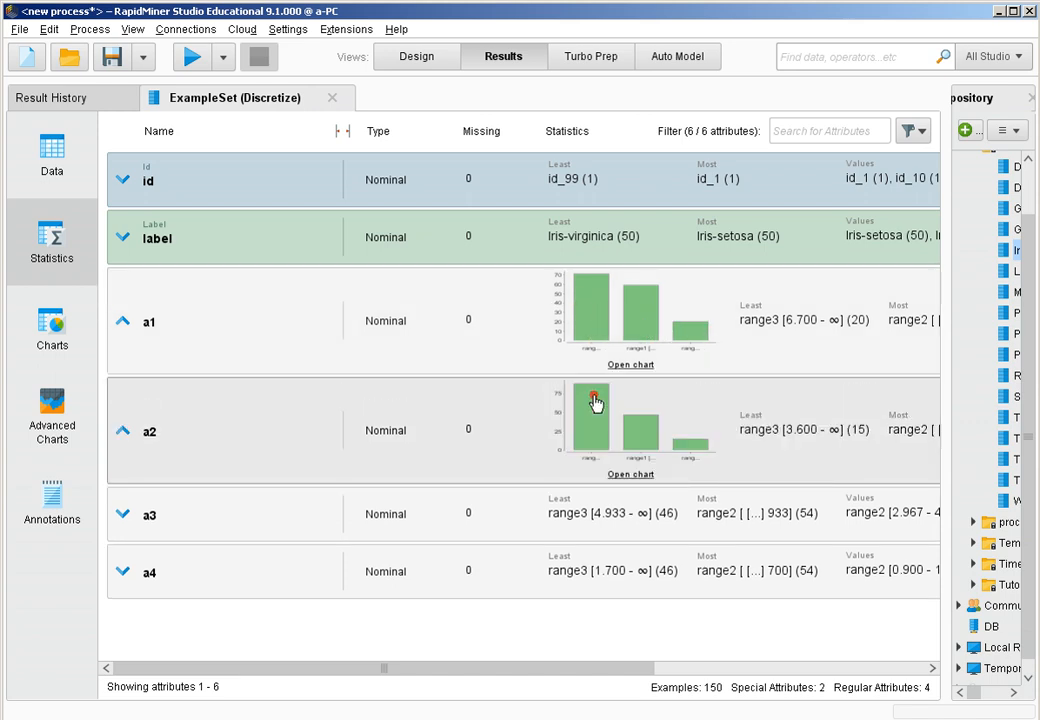
pyautogui.click(612, 510)
pyautogui.scroll(-1, 630, 580)
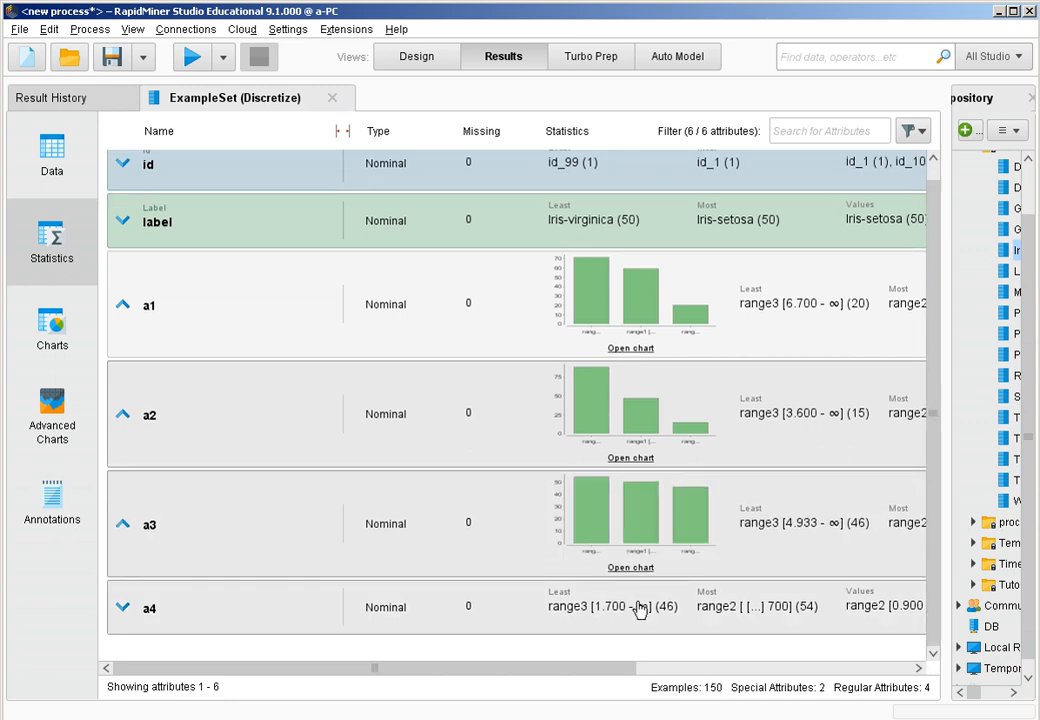
pyautogui.click(638, 608)
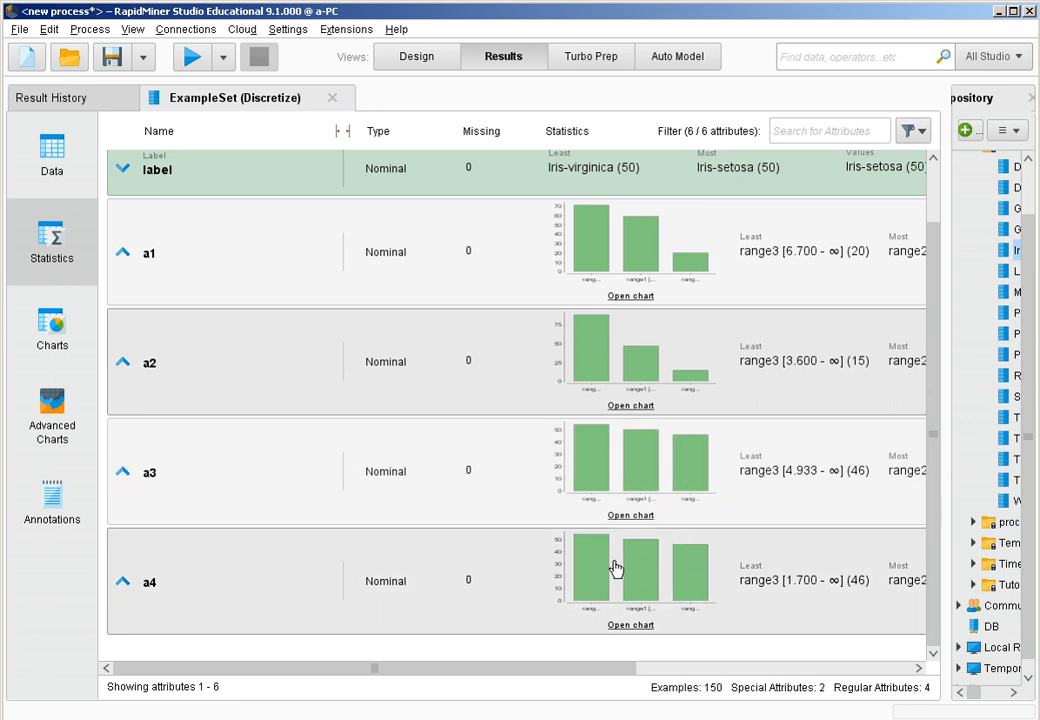
pyautogui.scroll(2, 678, 495)
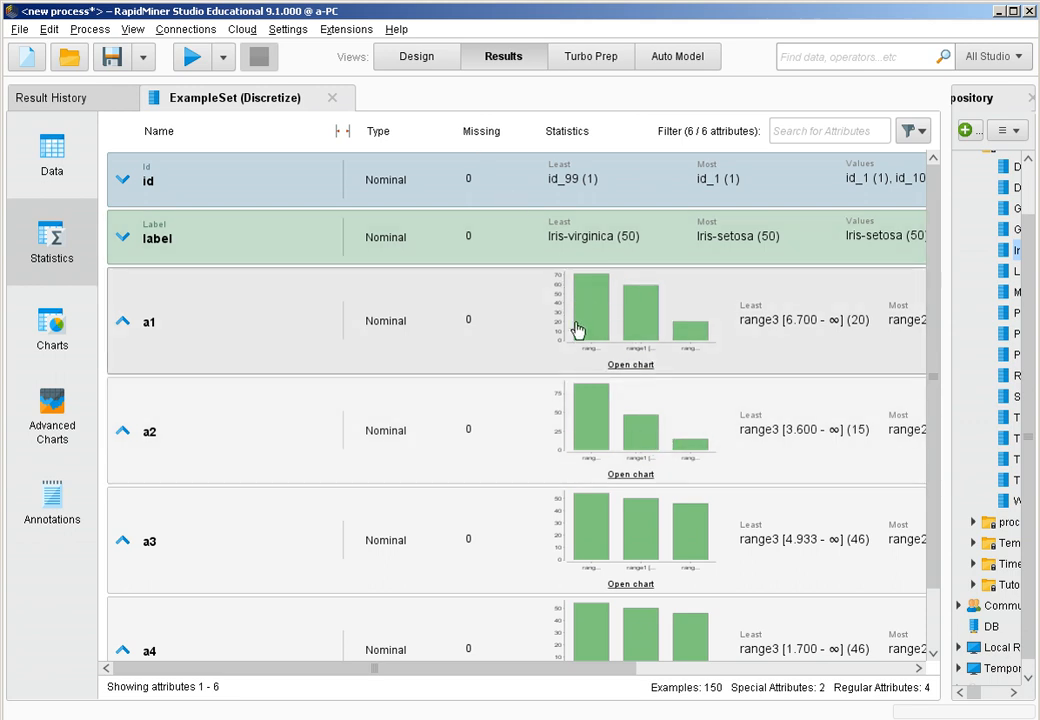
# Step: Add Discretize by Frequency to the process design and feed it from the original output of the first Discretize operator
pyautogui.click(417, 57)
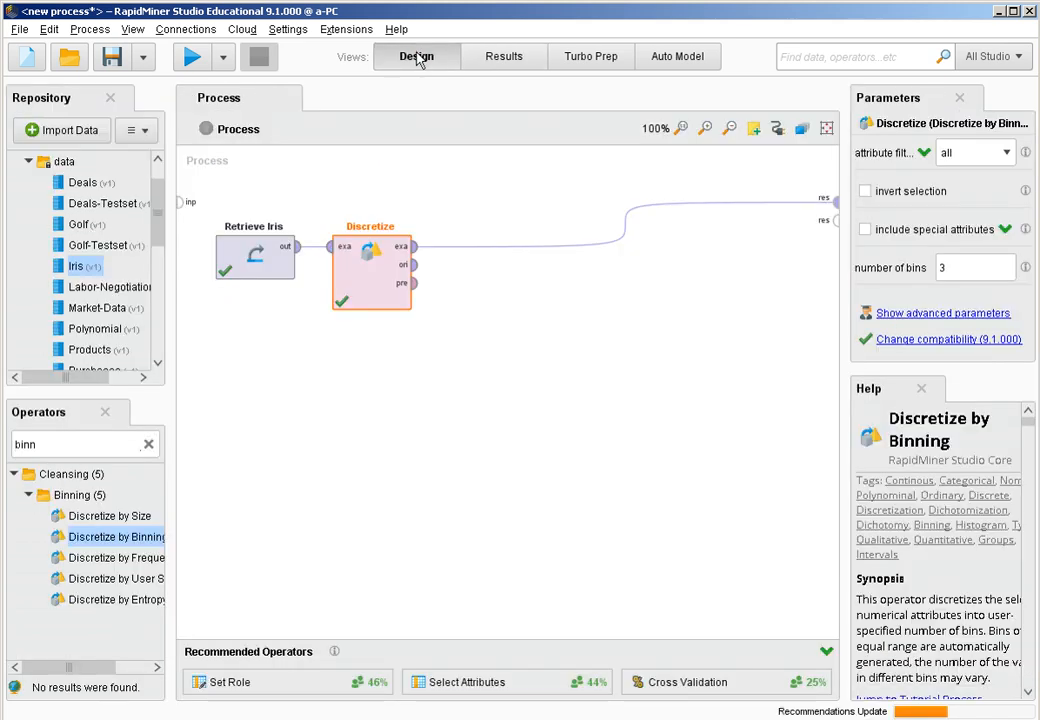
pyautogui.click(275, 275)
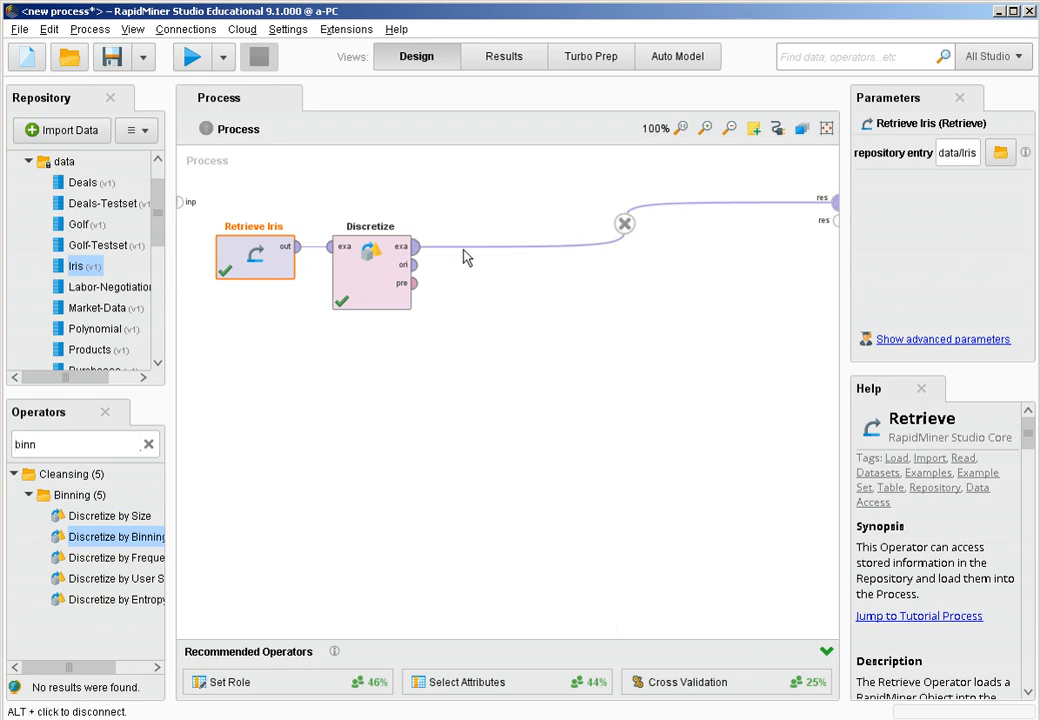
pyautogui.click(385, 275)
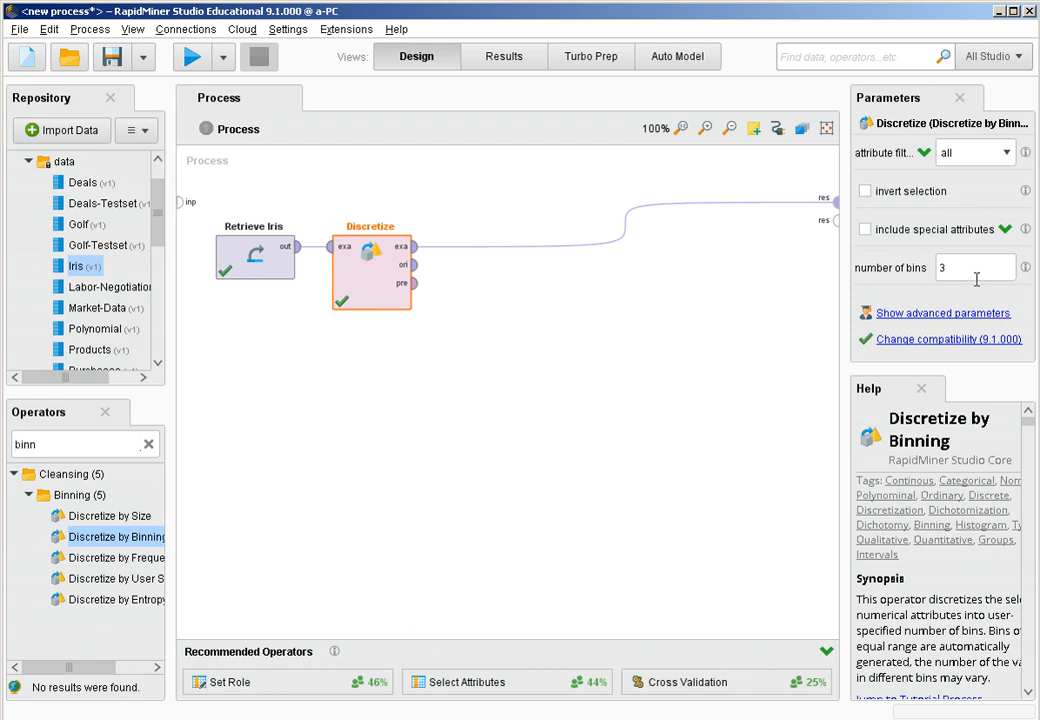
pyautogui.rightClick(372, 271)
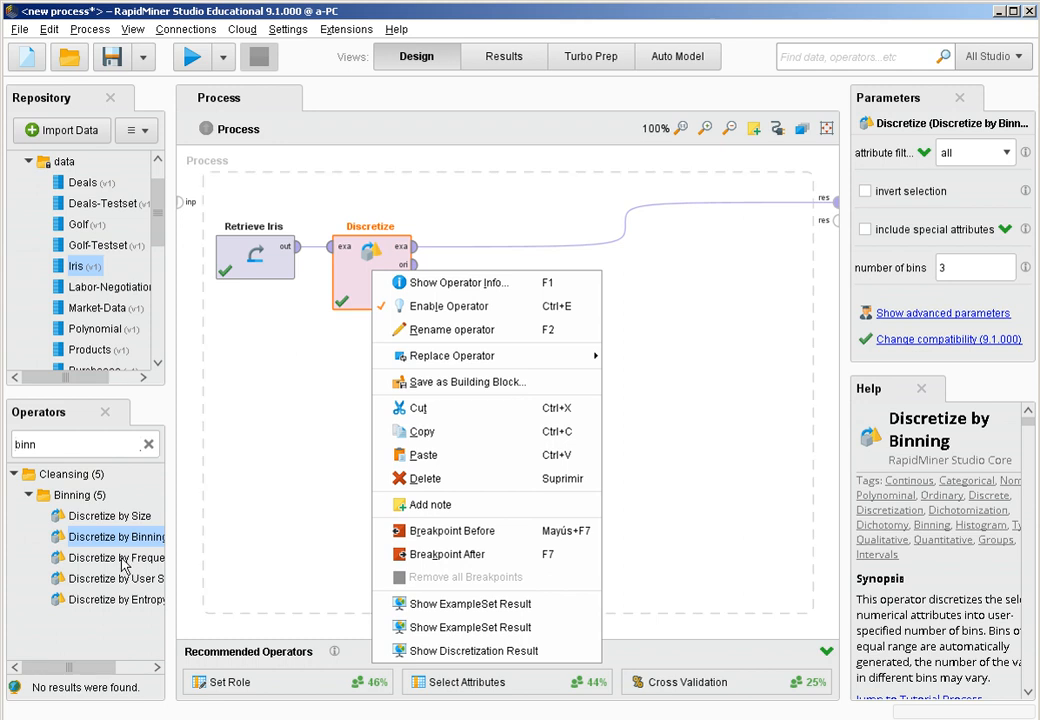
pyautogui.moveTo(115, 557); pyautogui.dragTo(478, 295)
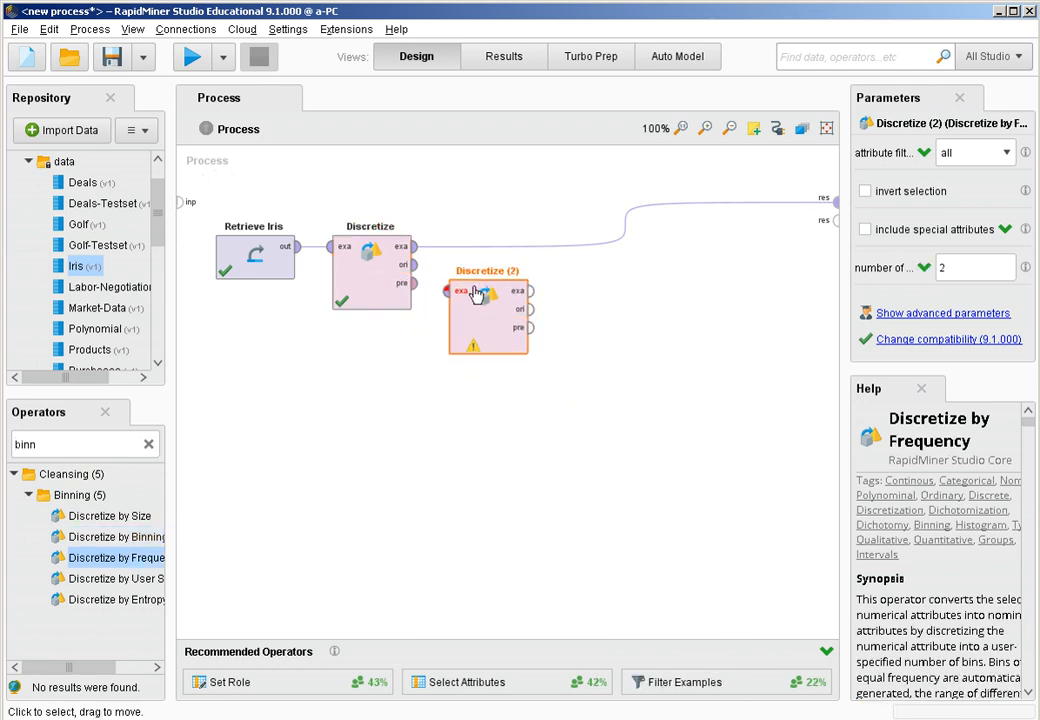
pyautogui.click(418, 267)
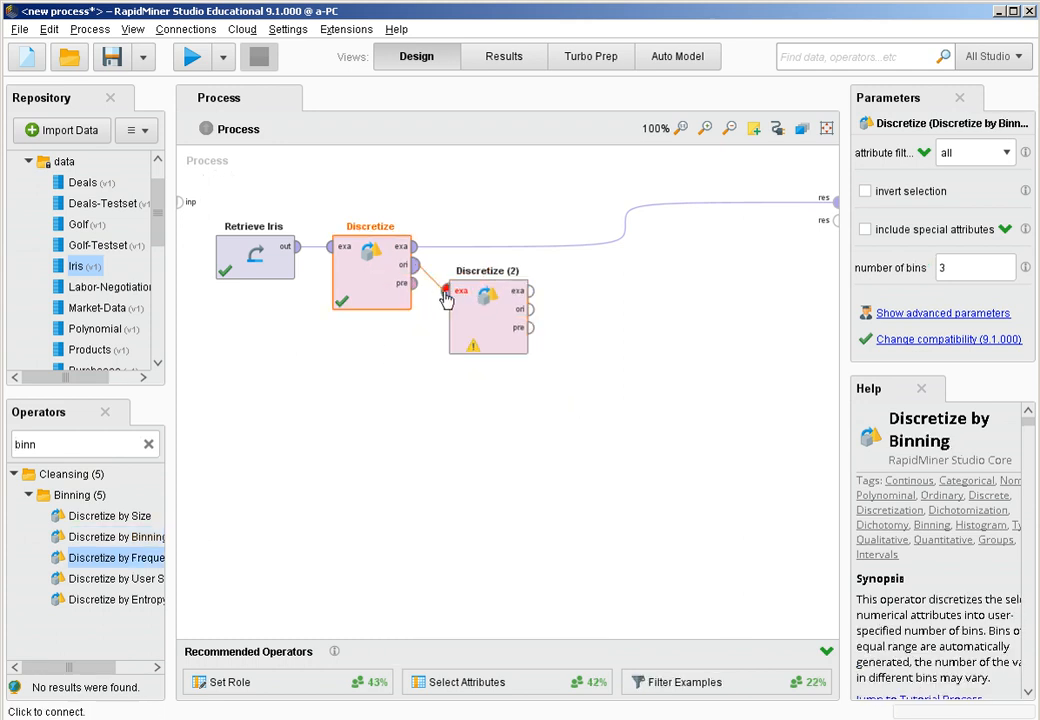
pyautogui.click(446, 291)
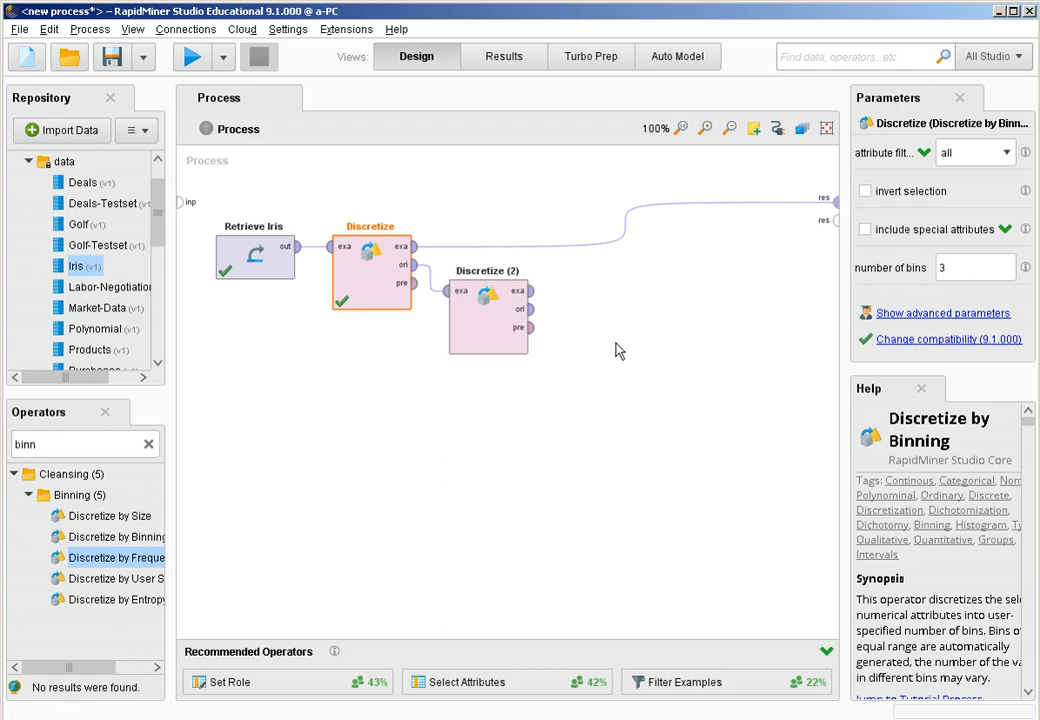
# Step: Connect the Discretize by Frequency example output to the second process result and set its number of bins to 3
pyautogui.click(529, 291)
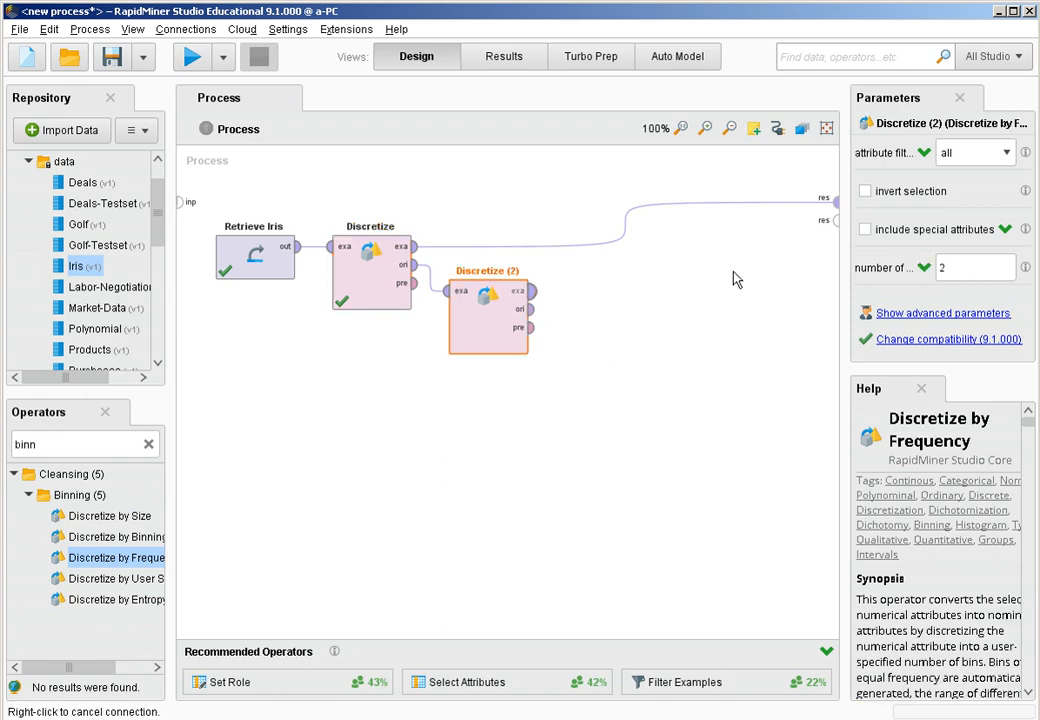
pyautogui.click(834, 221)
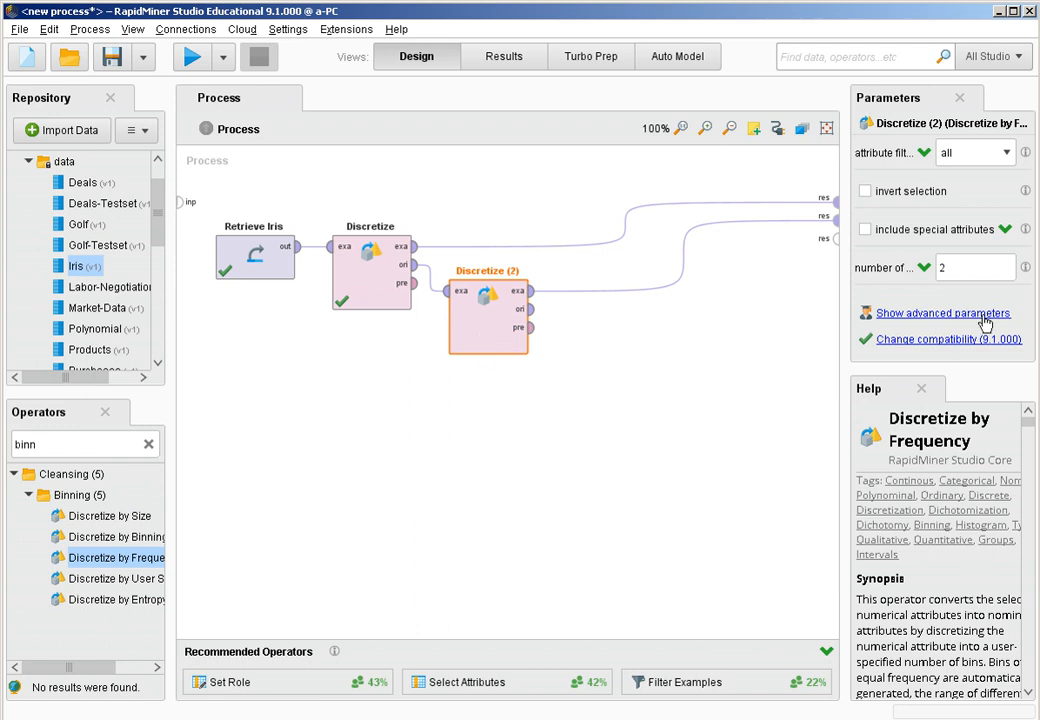
pyautogui.doubleClick(940, 267)
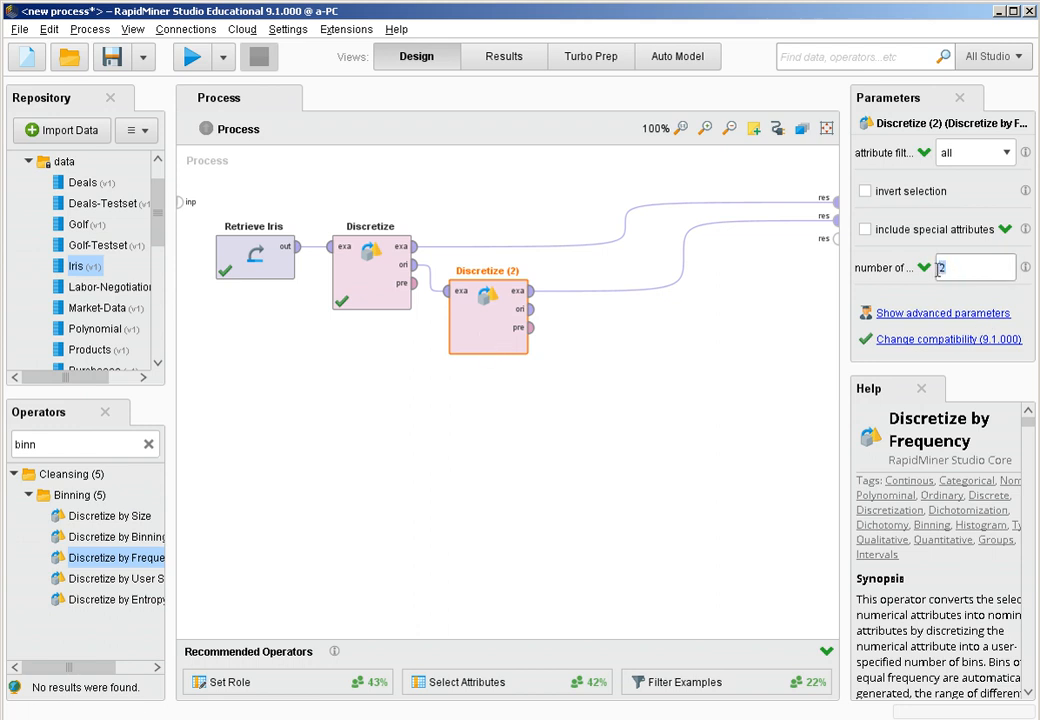
pyautogui.write('3')
pyautogui.click(491, 324)
# Step: Run the process and compare the frequency-based bin distribution charts of a1, a2, a3 and a4 in the statistics
pyautogui.click(194, 59)
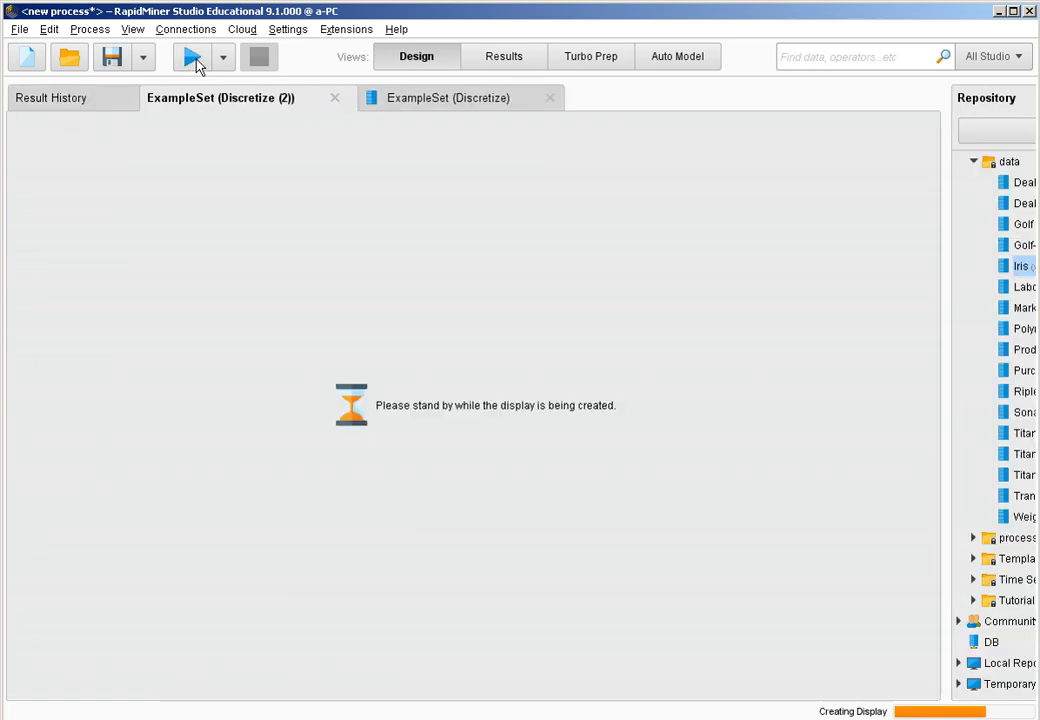
pyautogui.click(52, 330)
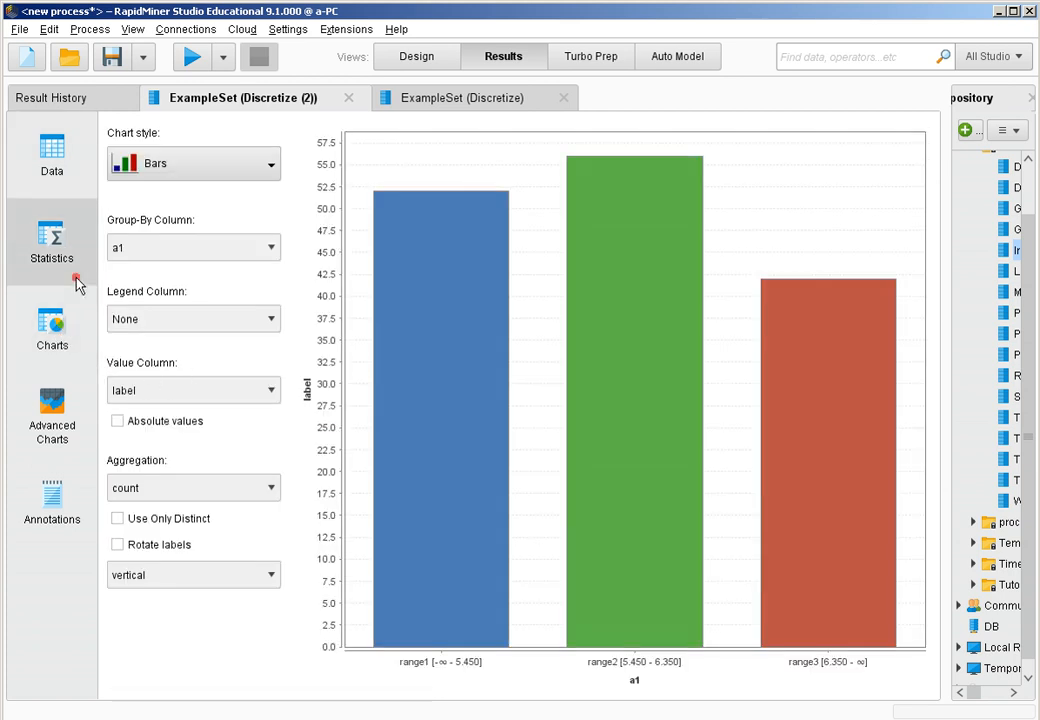
pyautogui.click(77, 280)
pyautogui.click(598, 298)
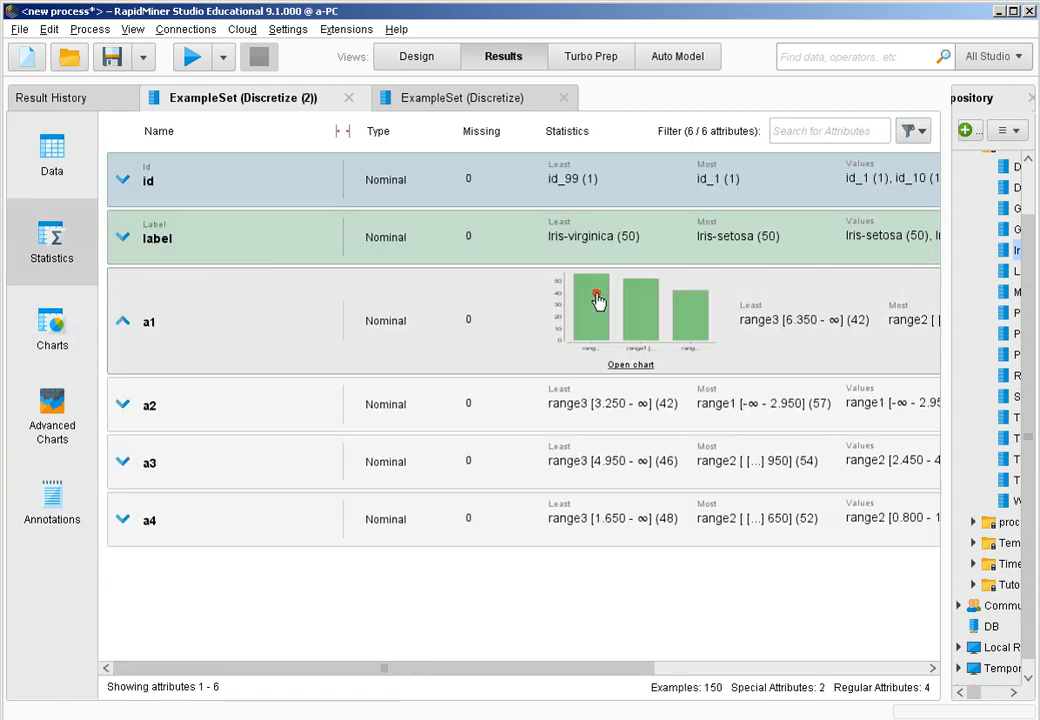
pyautogui.click(609, 402)
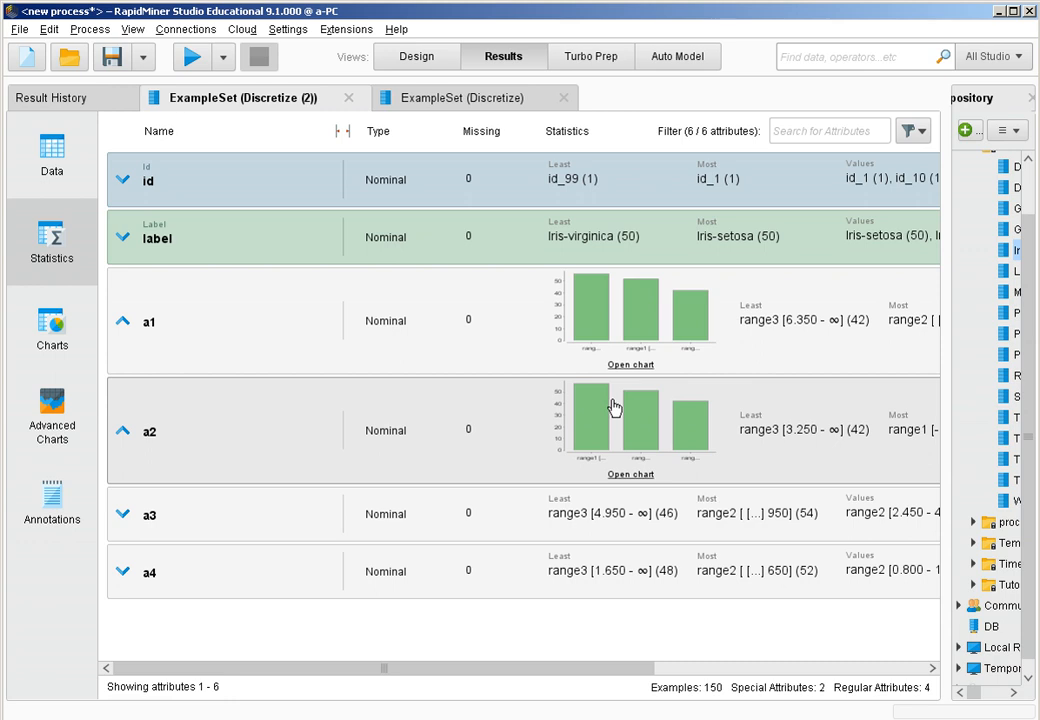
pyautogui.click(687, 496)
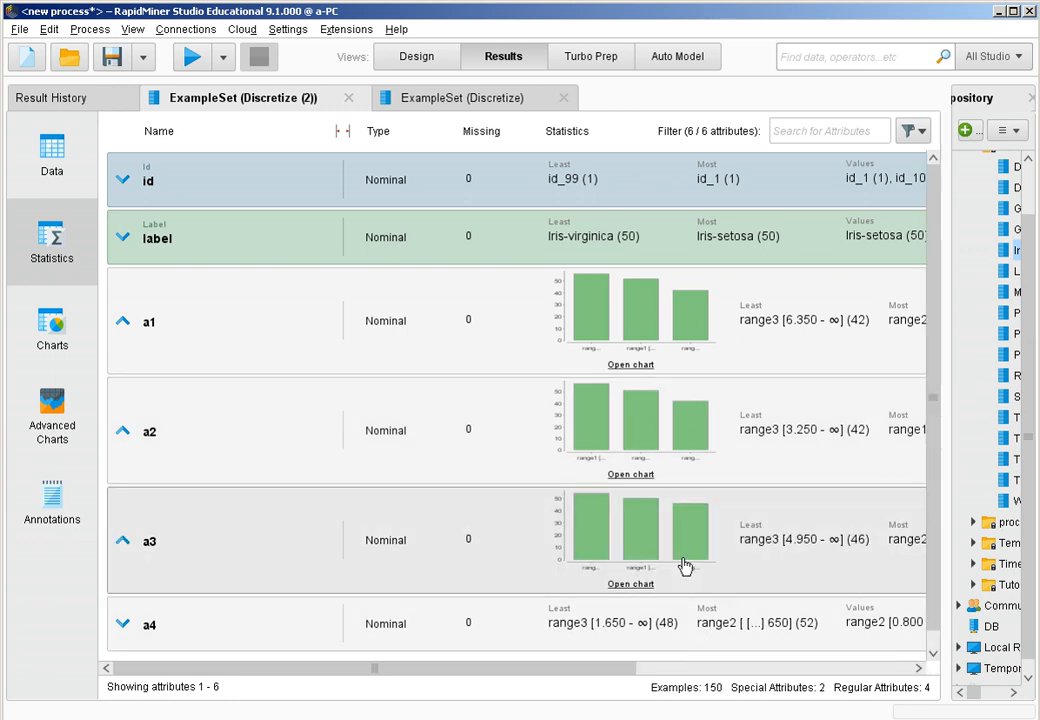
pyautogui.click(621, 601)
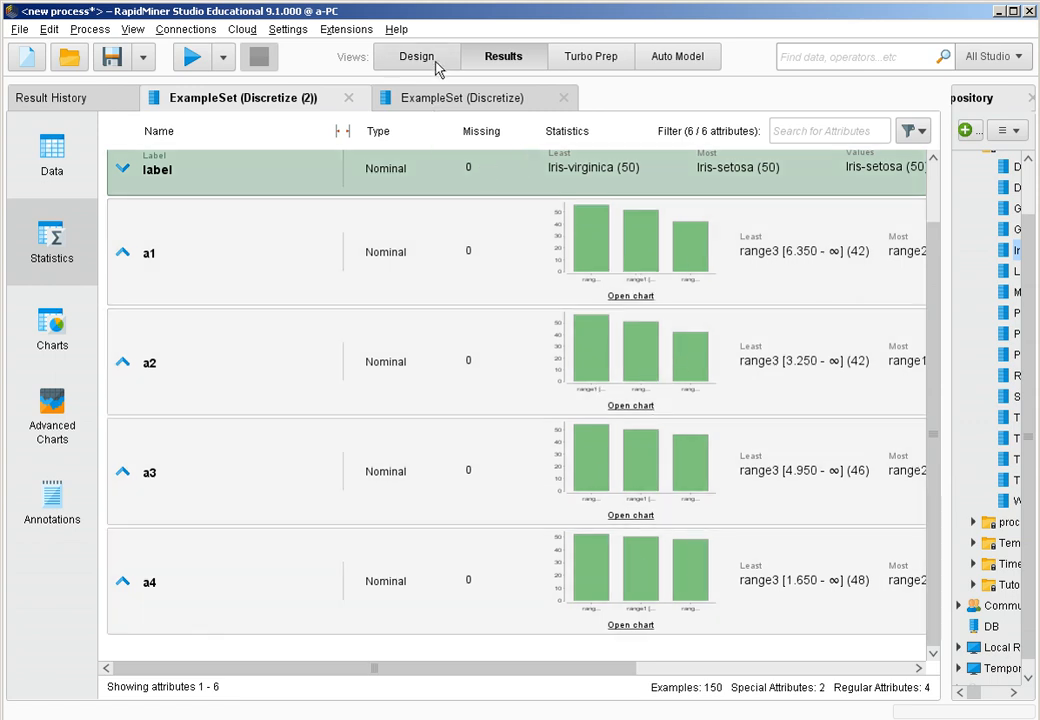
# Step: Add the Golf data set to the process design below Retrieve Iris and connect its output to the third process result
pyautogui.click(435, 62)
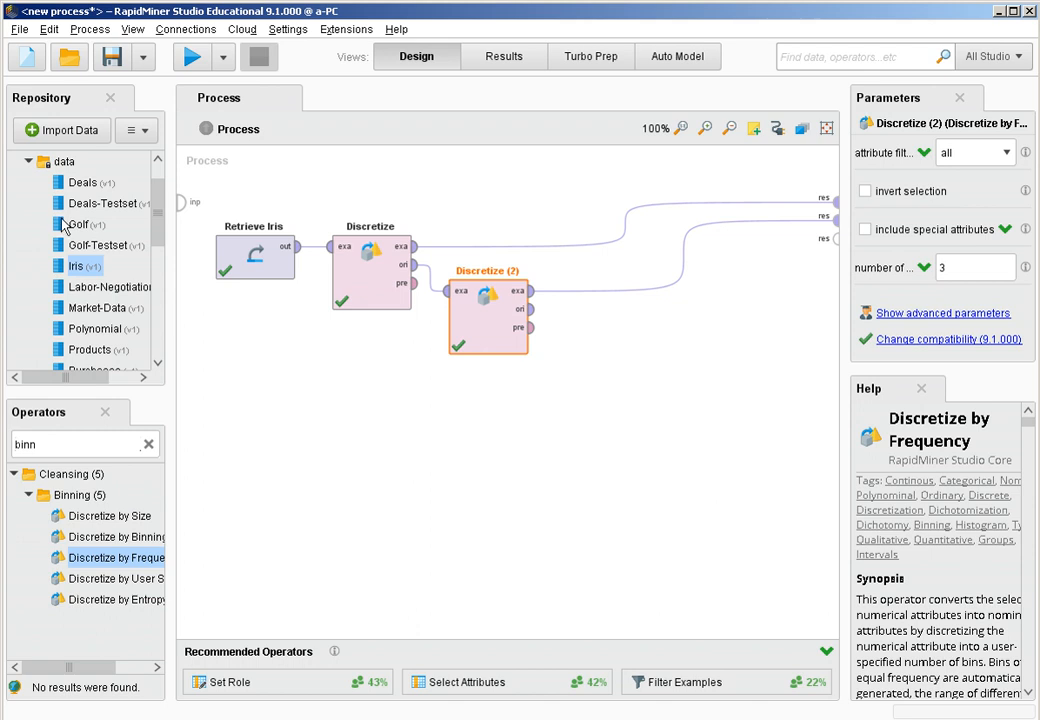
pyautogui.moveTo(63, 226); pyautogui.dragTo(225, 466)
pyautogui.doubleClick(225, 465)
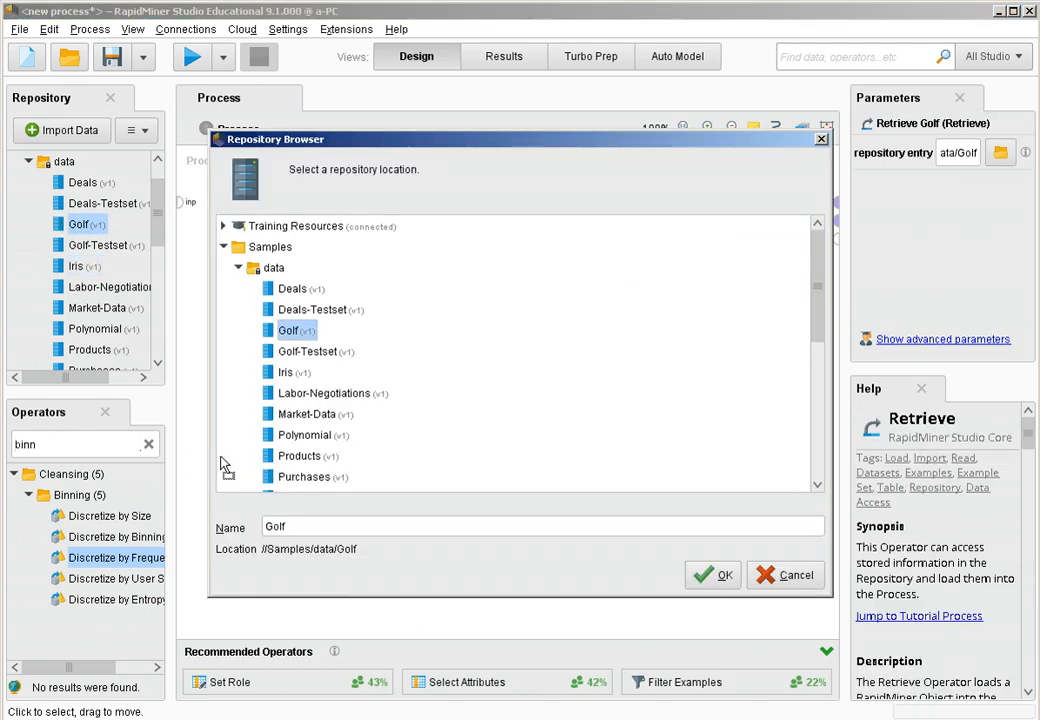
pyautogui.click(775, 577)
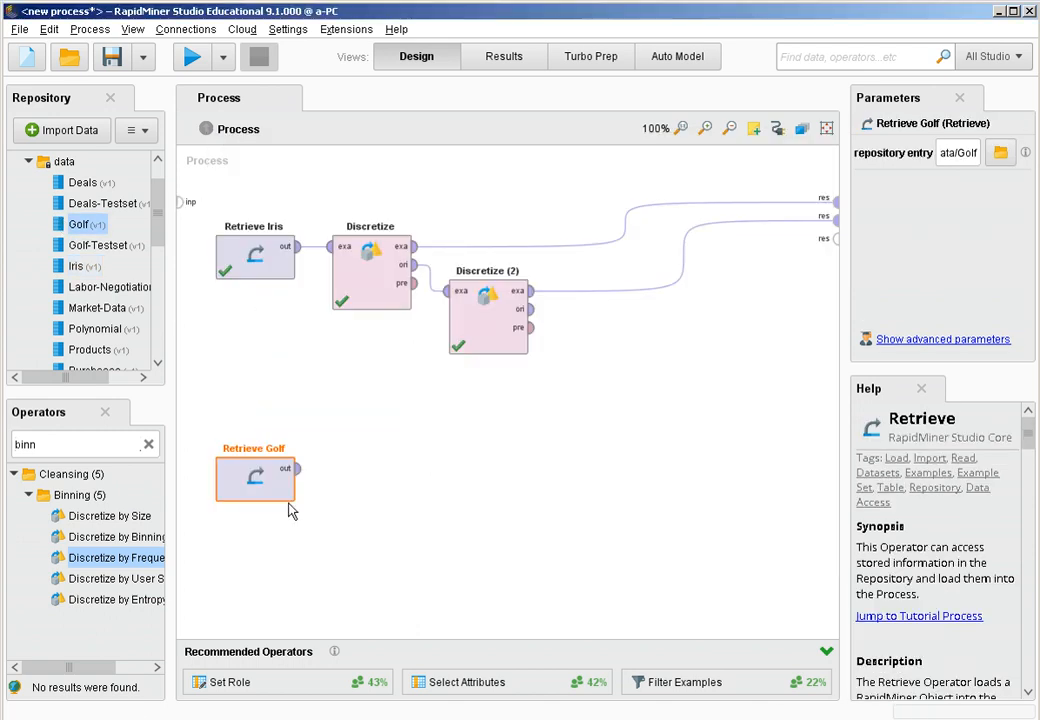
pyautogui.click(297, 468)
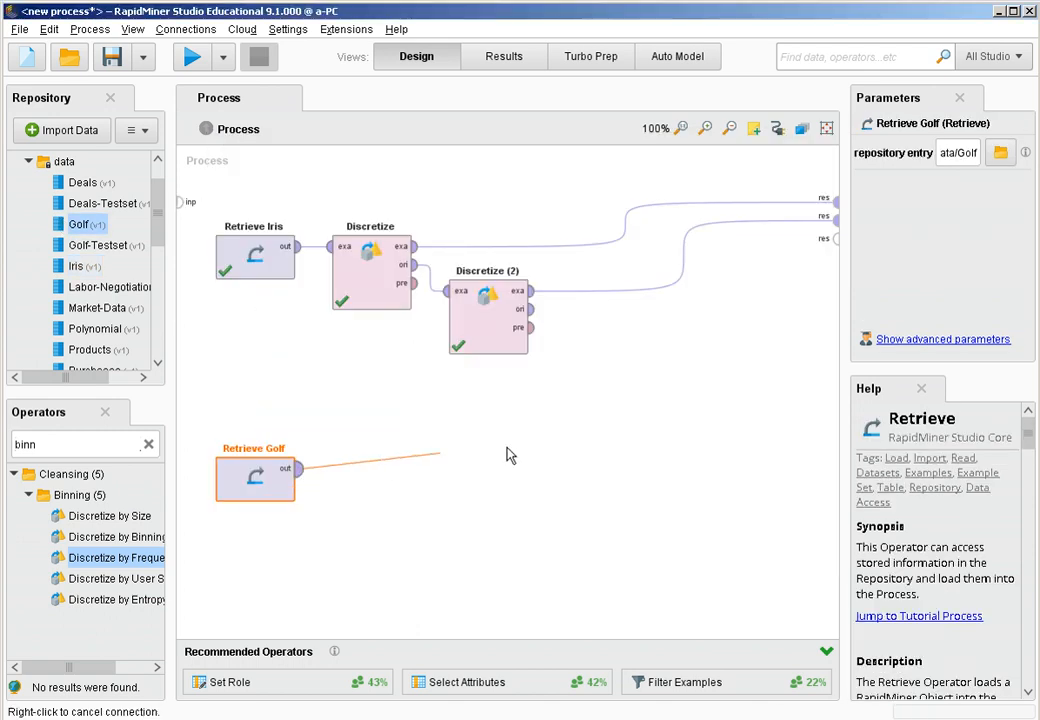
pyautogui.click(833, 250)
pyautogui.click(831, 246)
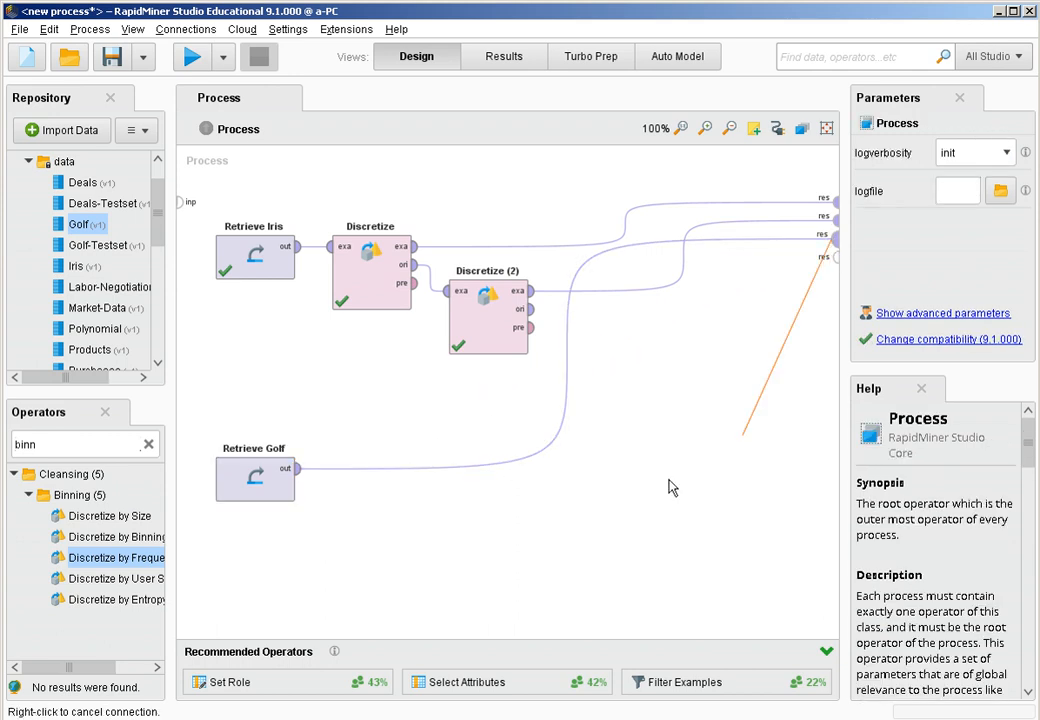
pyautogui.rightClick(380, 490)
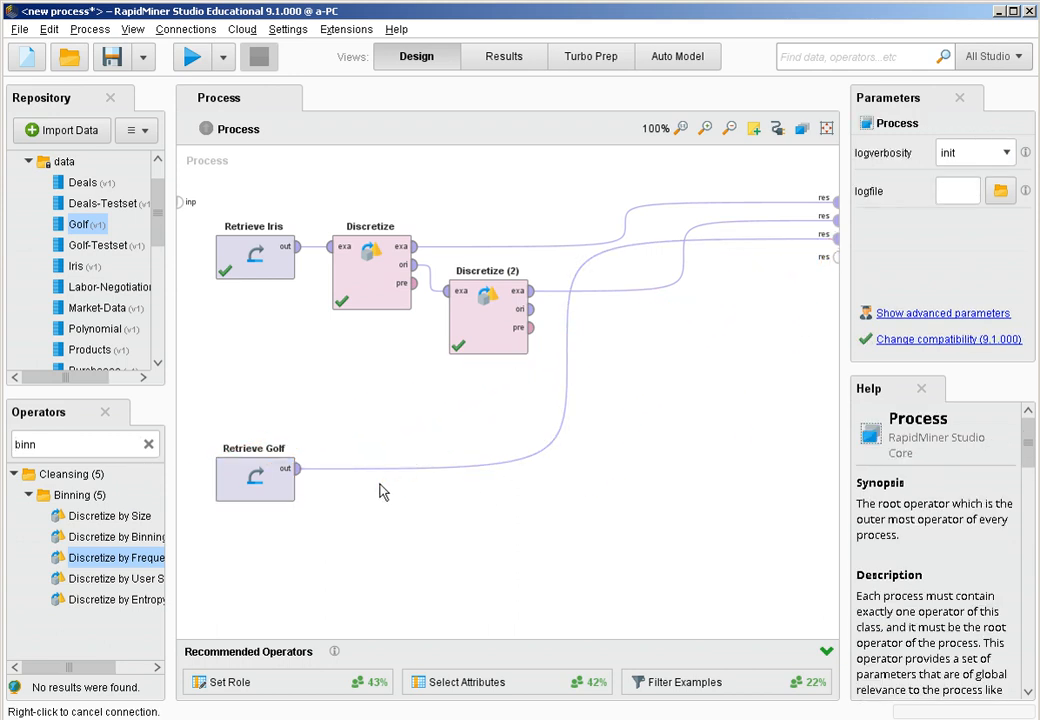
# Step: Search the operators for "binn", widen the operator list and examine the available Discretize operators, including Discretize by User Specification
pyautogui.click(150, 445)
pyautogui.write('no')
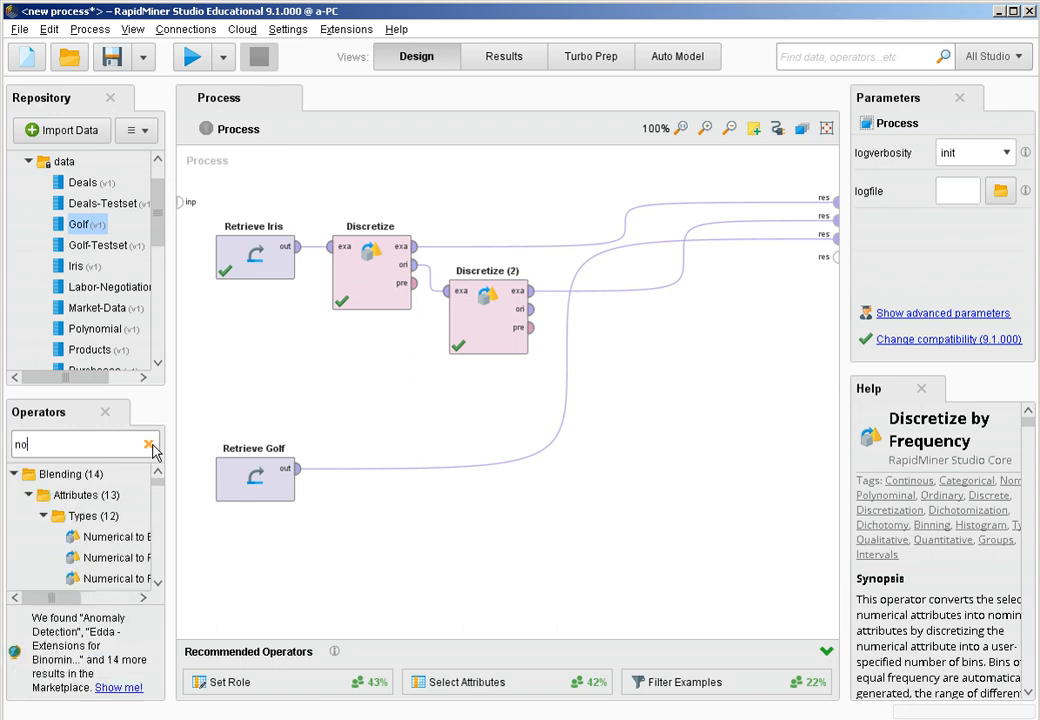
pyautogui.write('min')
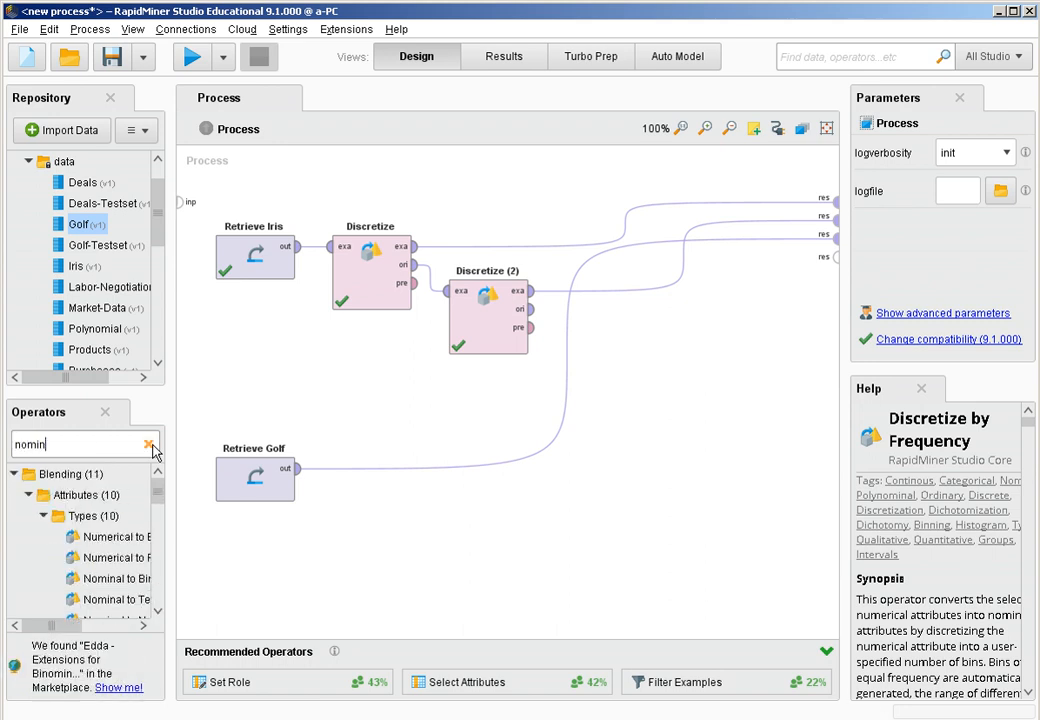
pyautogui.click(149, 445)
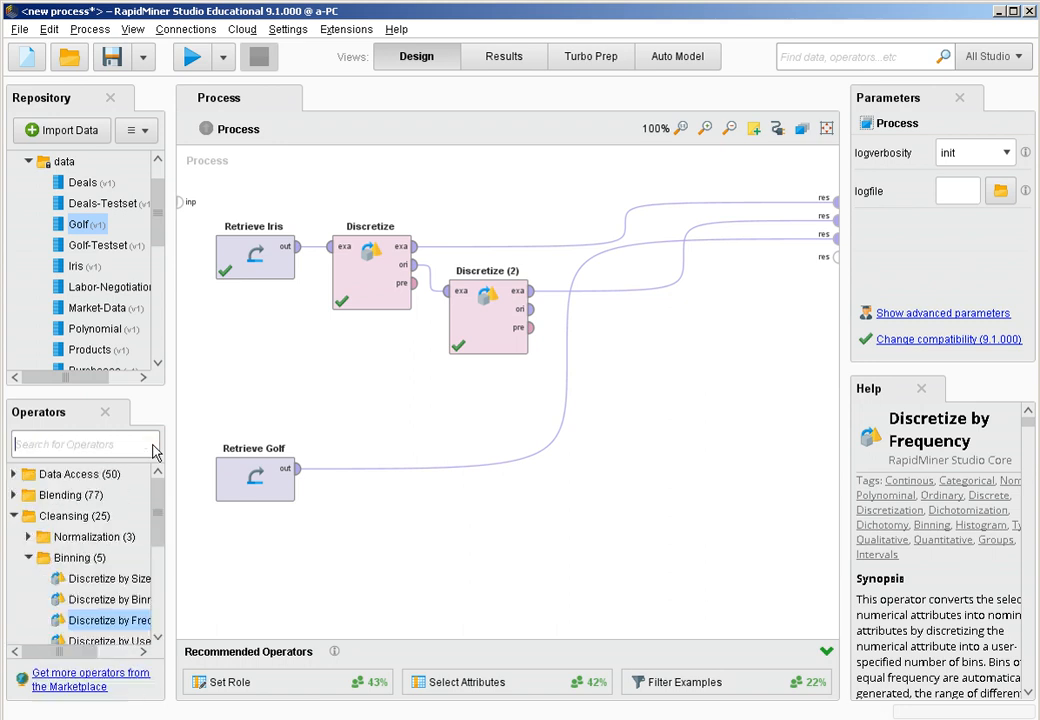
pyautogui.write('dis')
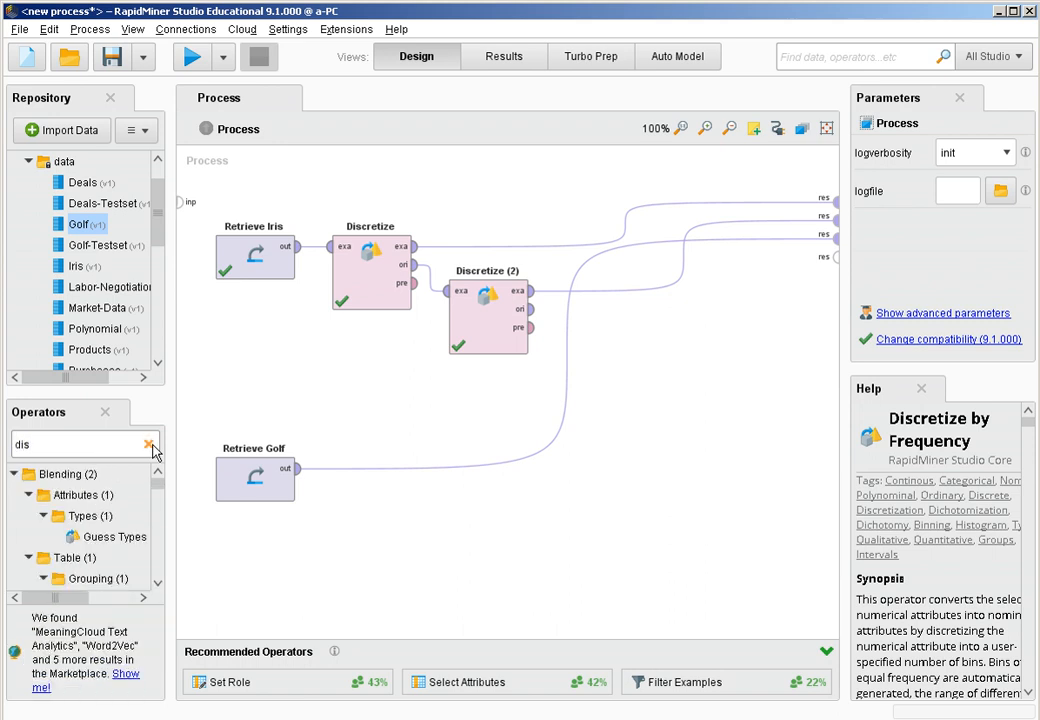
pyautogui.press('BackSpace')
pyautogui.press('BackSpace')
pyautogui.press('BackSpace')
pyautogui.write('bi')
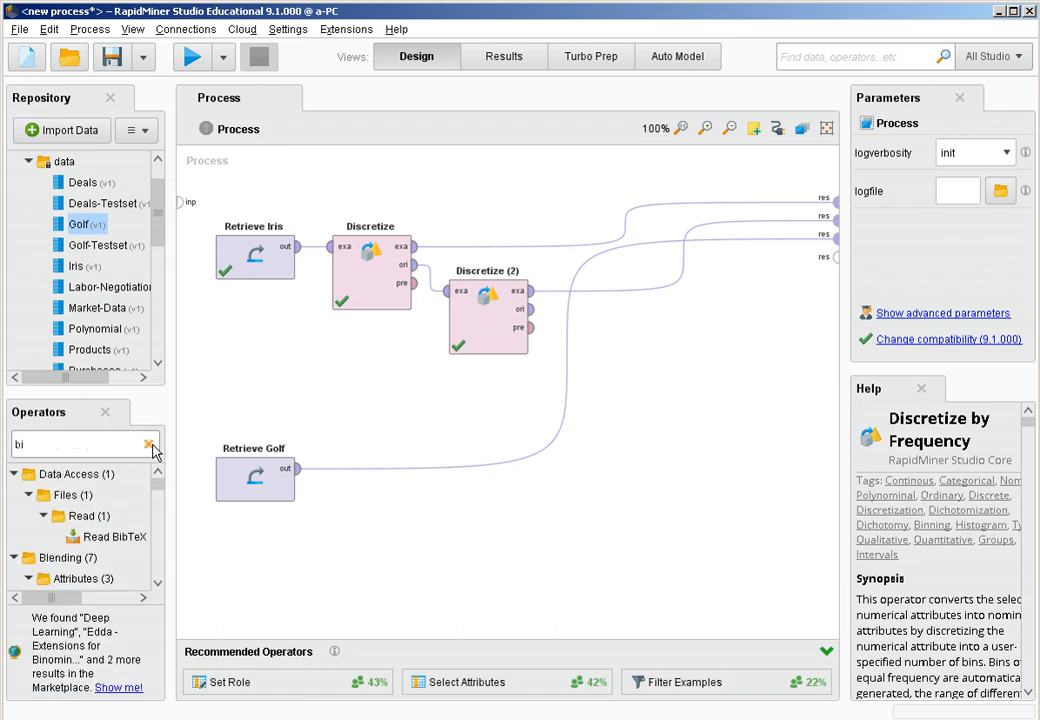
pyautogui.write('nn')
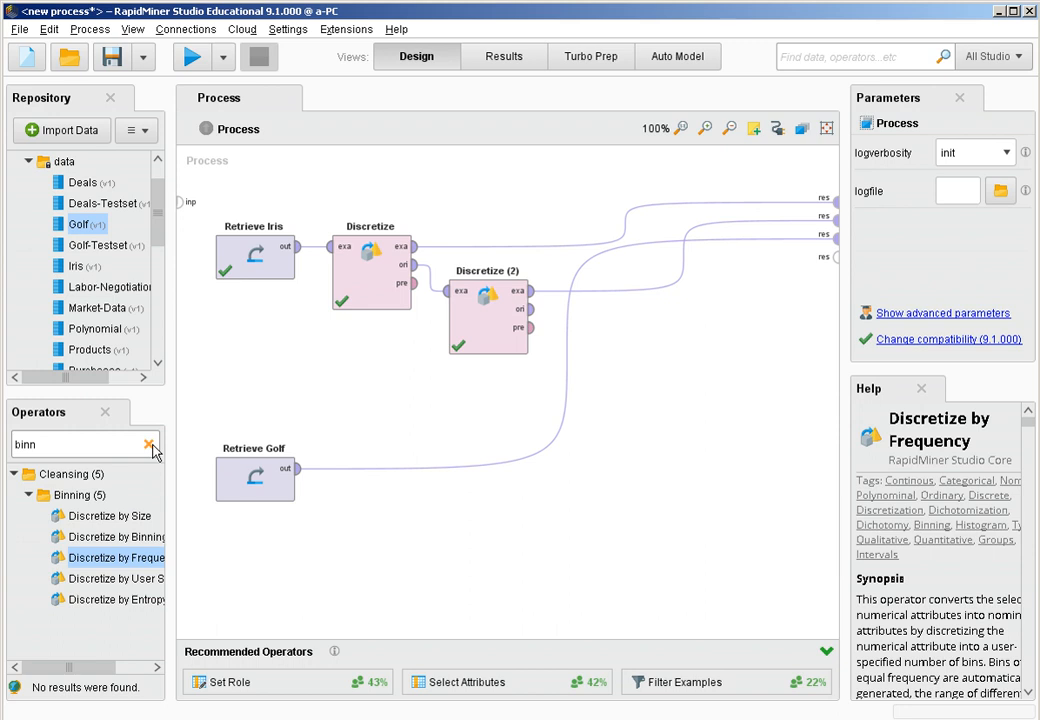
pyautogui.moveTo(168, 446); pyautogui.dragTo(299, 428)
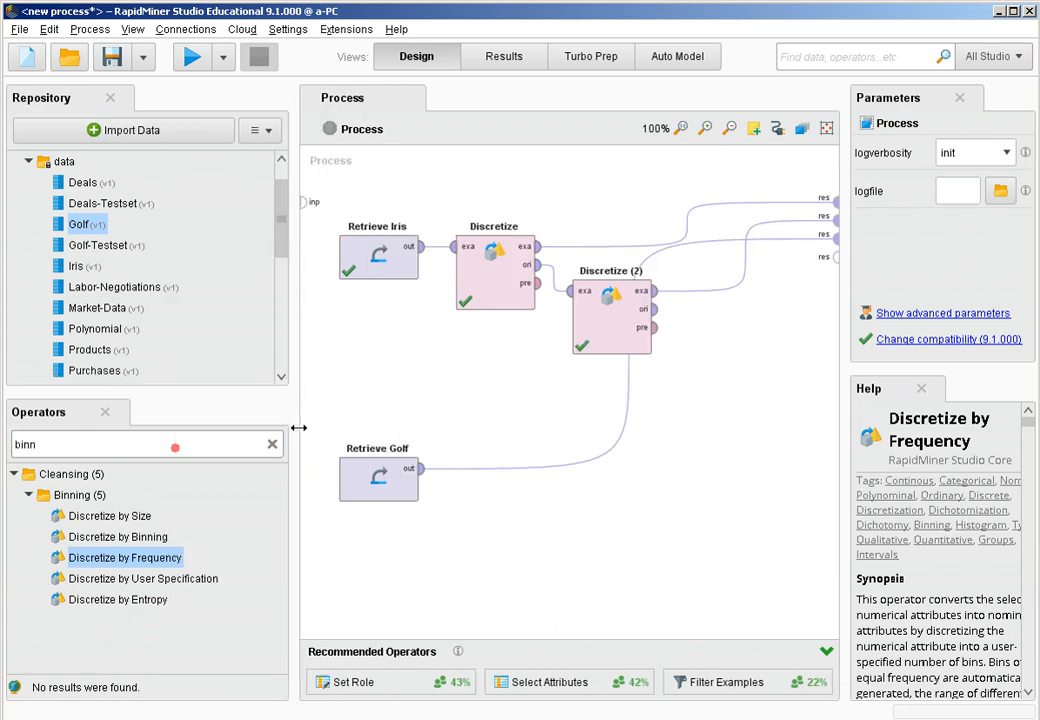
pyautogui.click(131, 580)
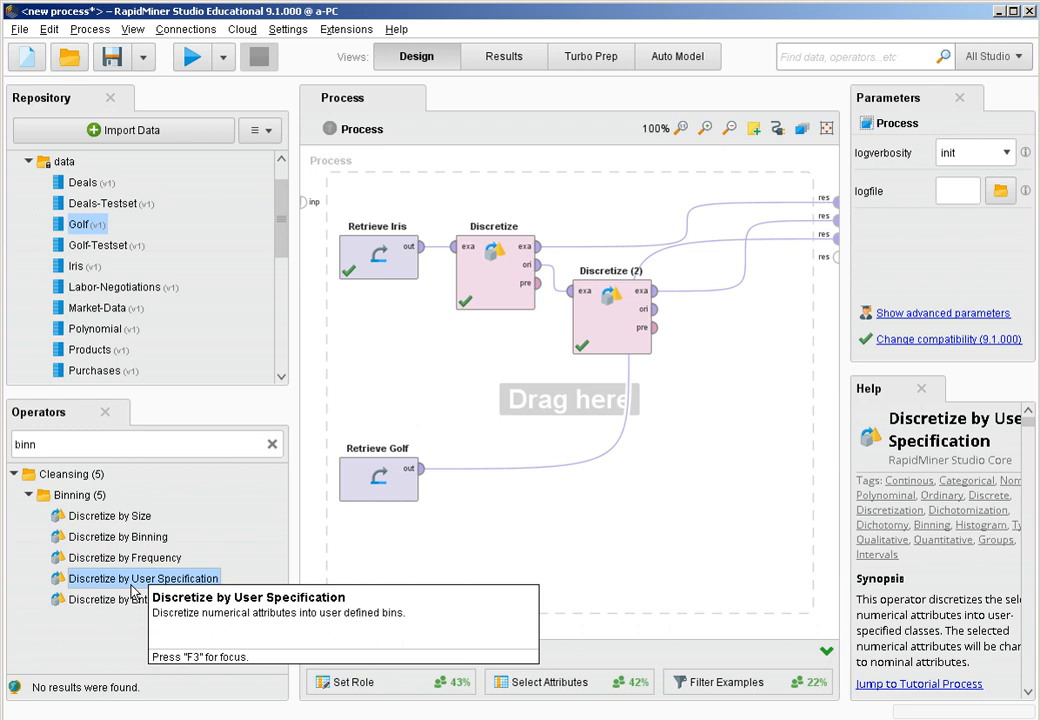
# Step: Search the operators for "nominal" and insert Nominal to Numerical between Retrieve Golf and the process result
pyautogui.doubleClick(42, 441)
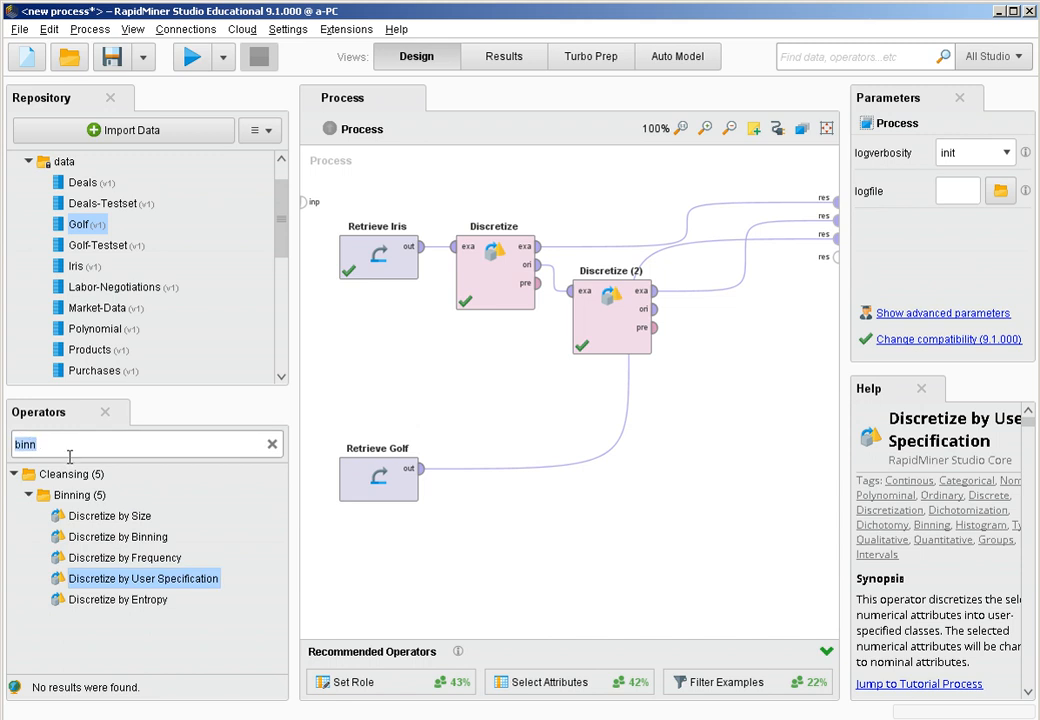
pyautogui.write('nominal')
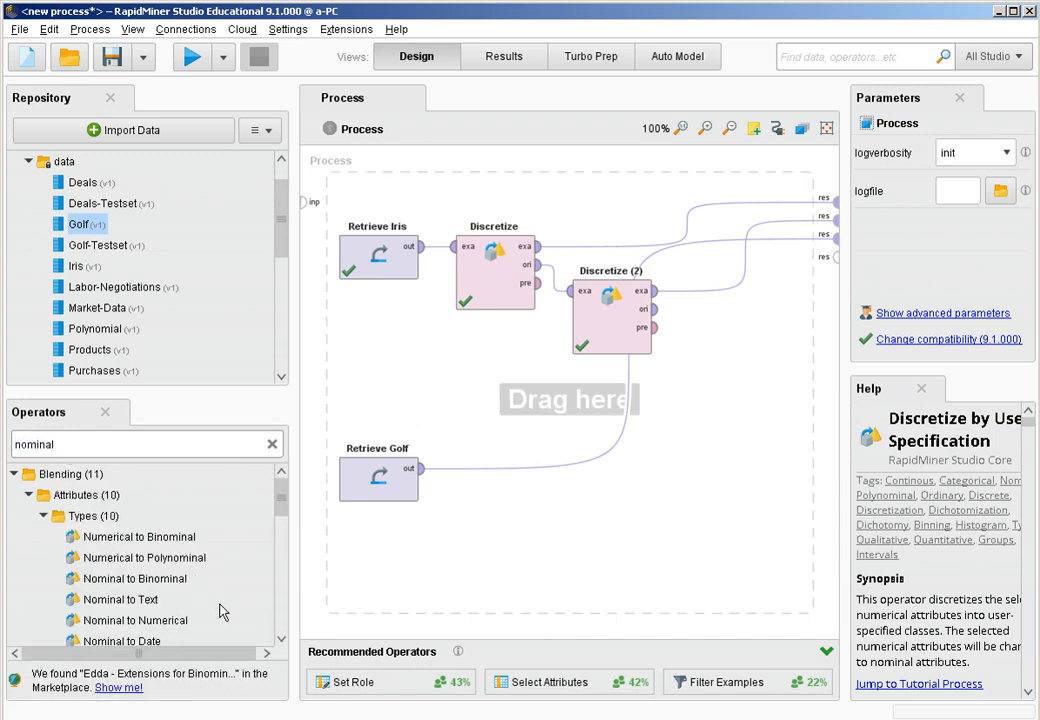
pyautogui.moveTo(207, 622); pyautogui.dragTo(510, 475)
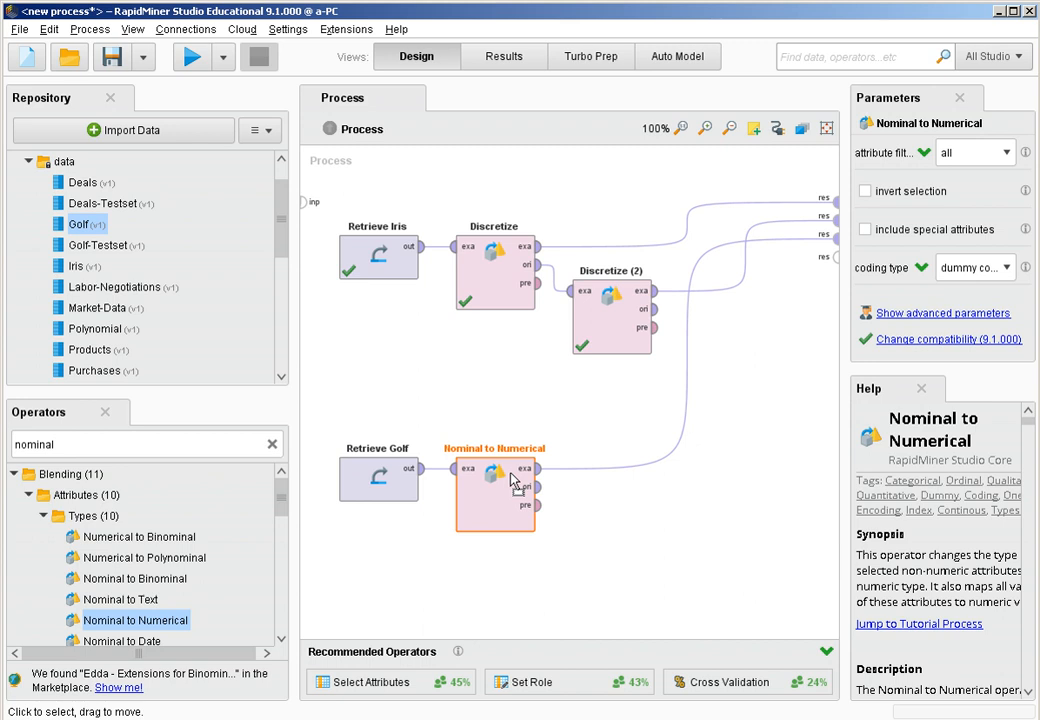
# Step: Run the process and sort the converted Golf data in ascending order by the Outlook = rain column
pyautogui.click(192, 56)
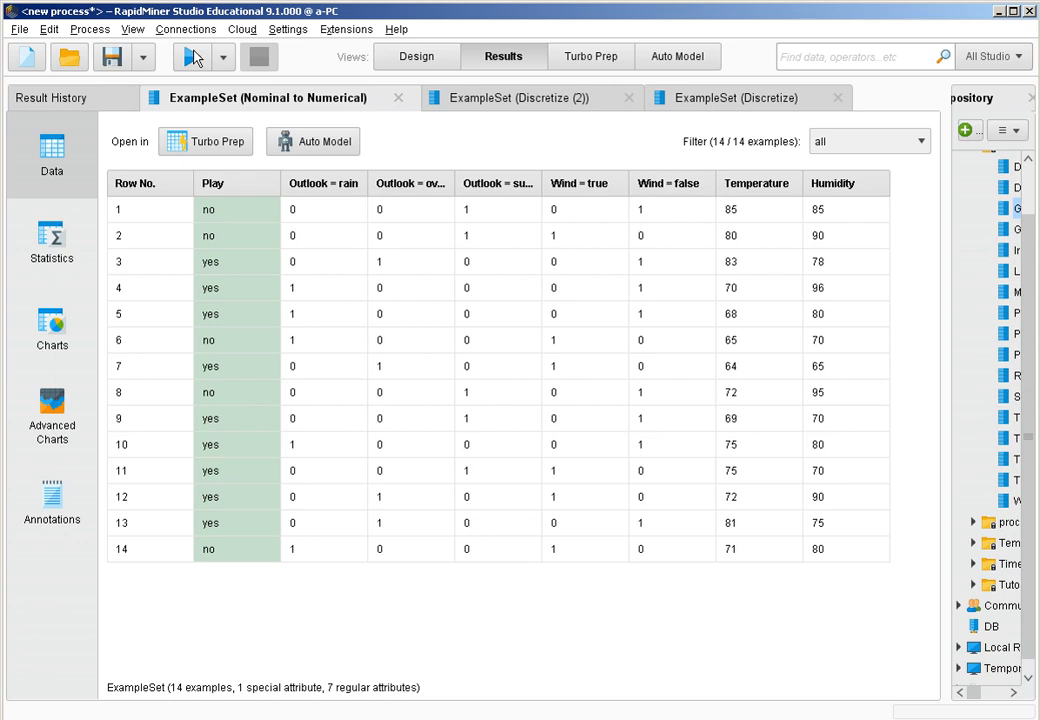
pyautogui.click(310, 190)
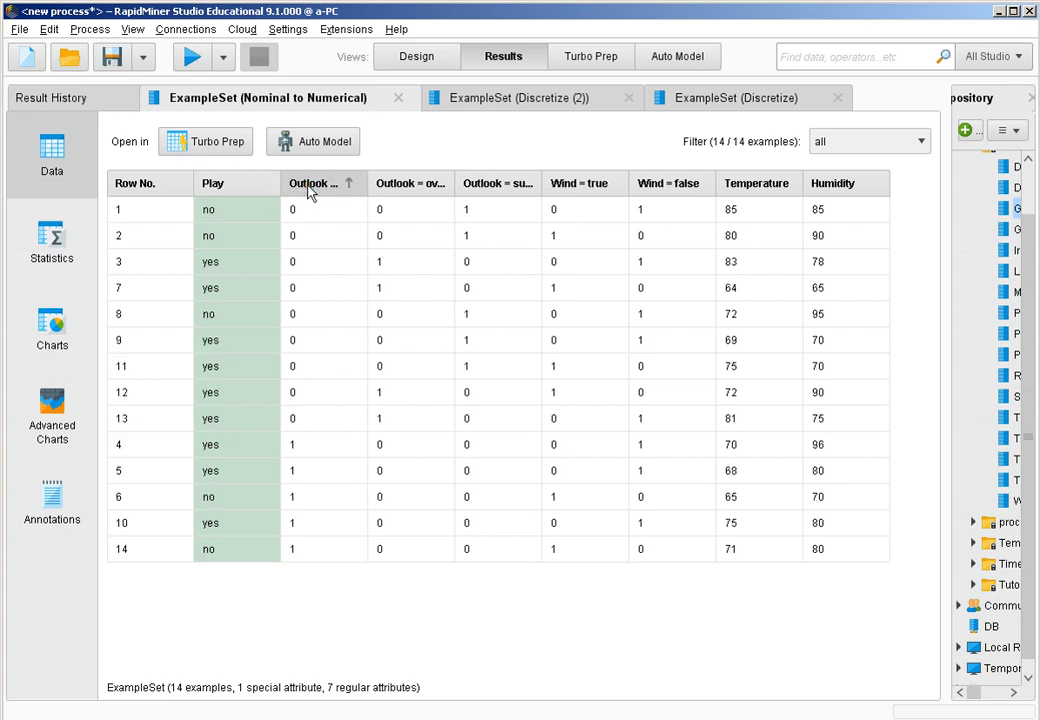
# Step: Sort the converted Golf data in ascending order by each of the other two Outlook columns in turn
pyautogui.click(427, 188)
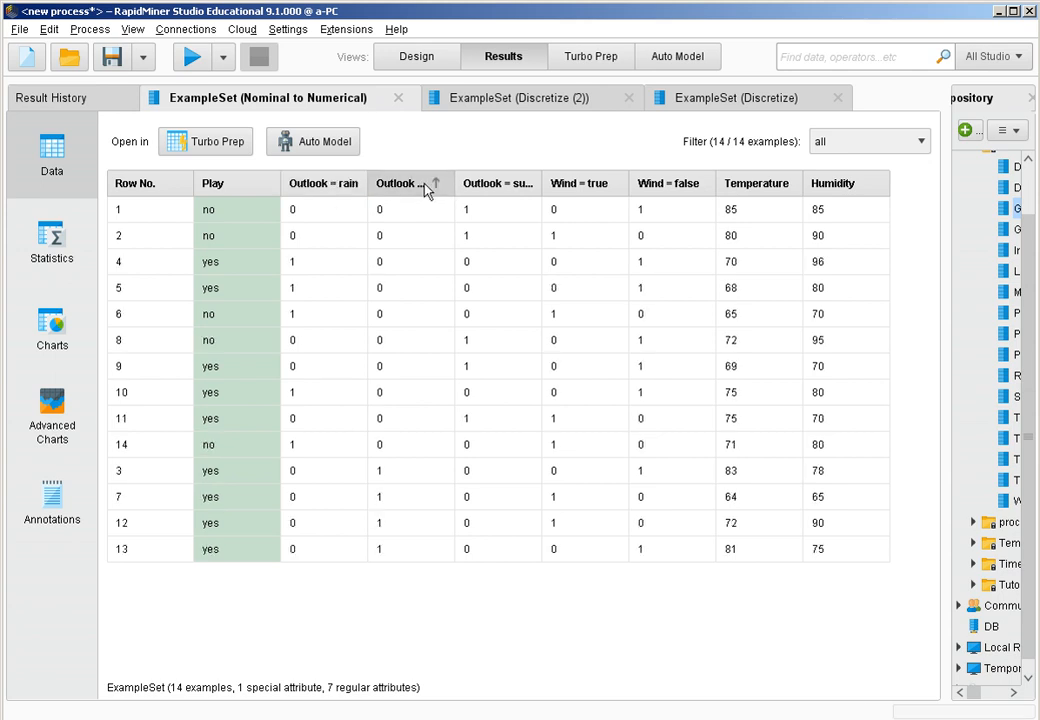
pyautogui.click(501, 186)
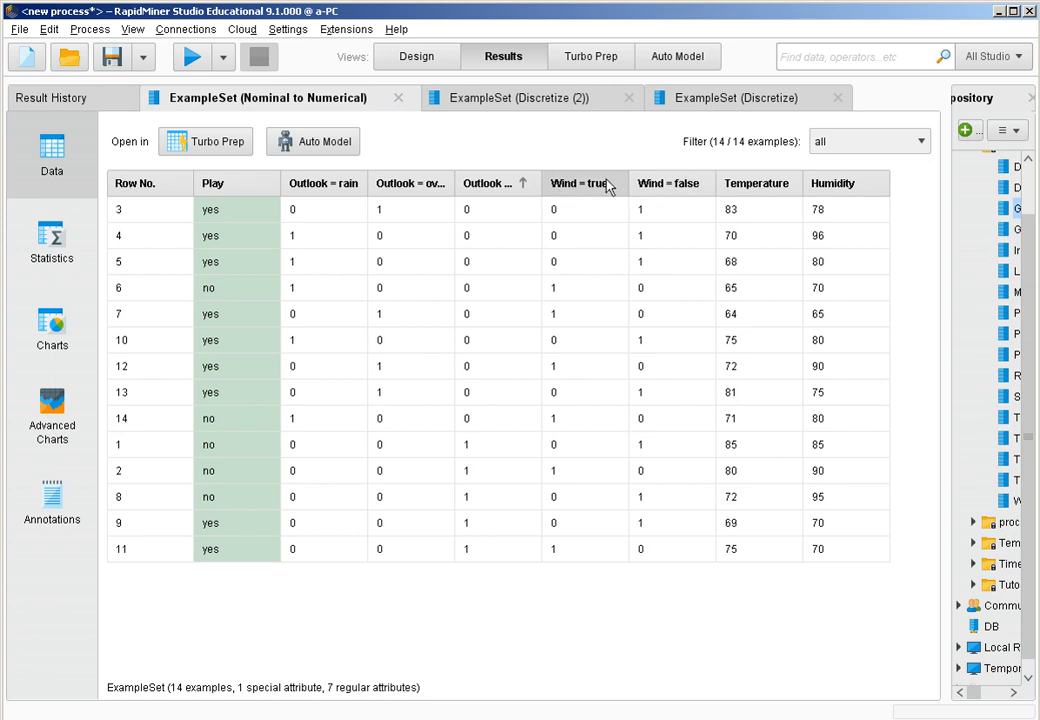
# Step: Return to the process design and delete Retrieve Golf, Nominal to Numerical and both Discretize operators, keeping only Retrieve Iris
pyautogui.click(434, 68)
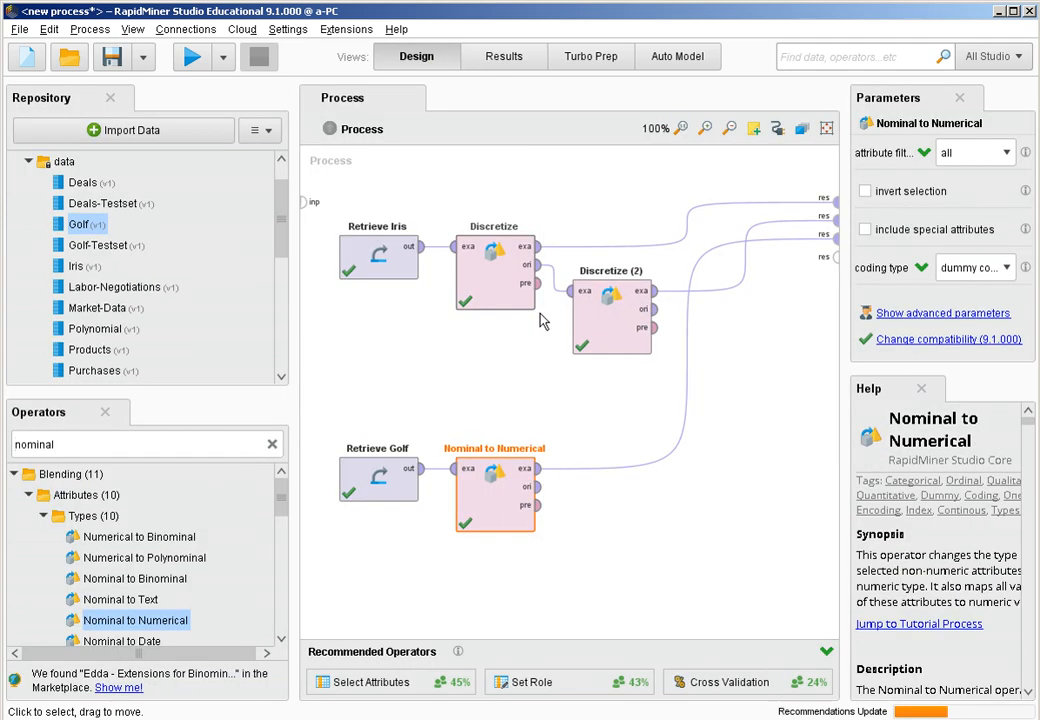
pyautogui.click(675, 540)
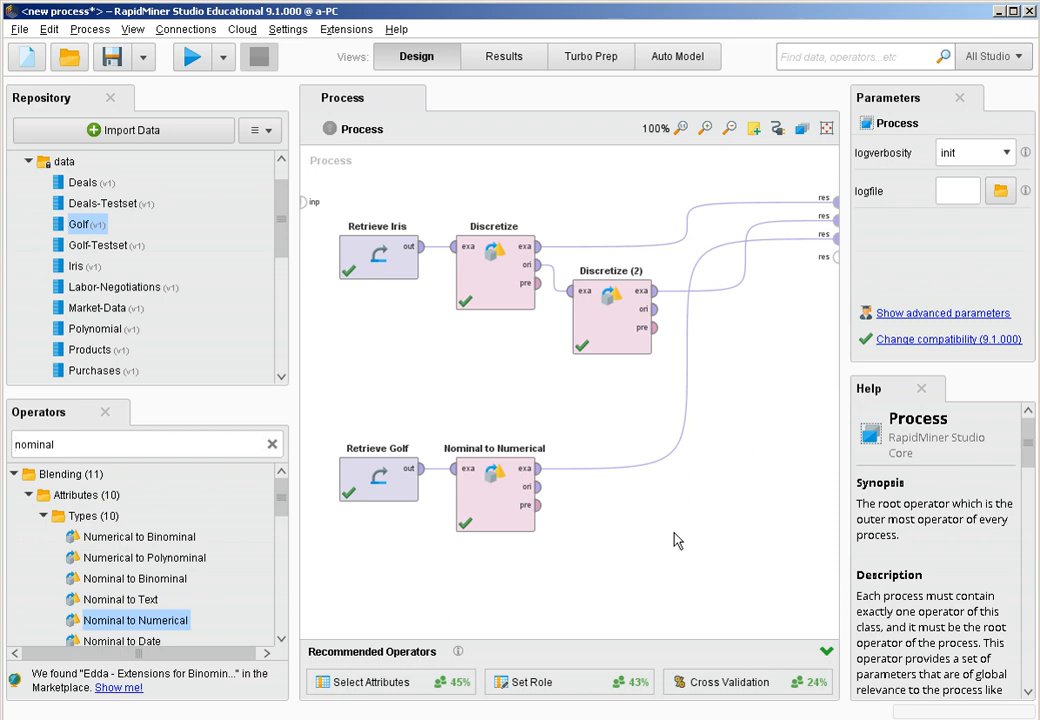
pyautogui.moveTo(620, 595); pyautogui.dragTo(322, 399)
pyautogui.press('Delete')
pyautogui.moveTo(741, 433); pyautogui.dragTo(455, 213)
pyautogui.press('Delete')
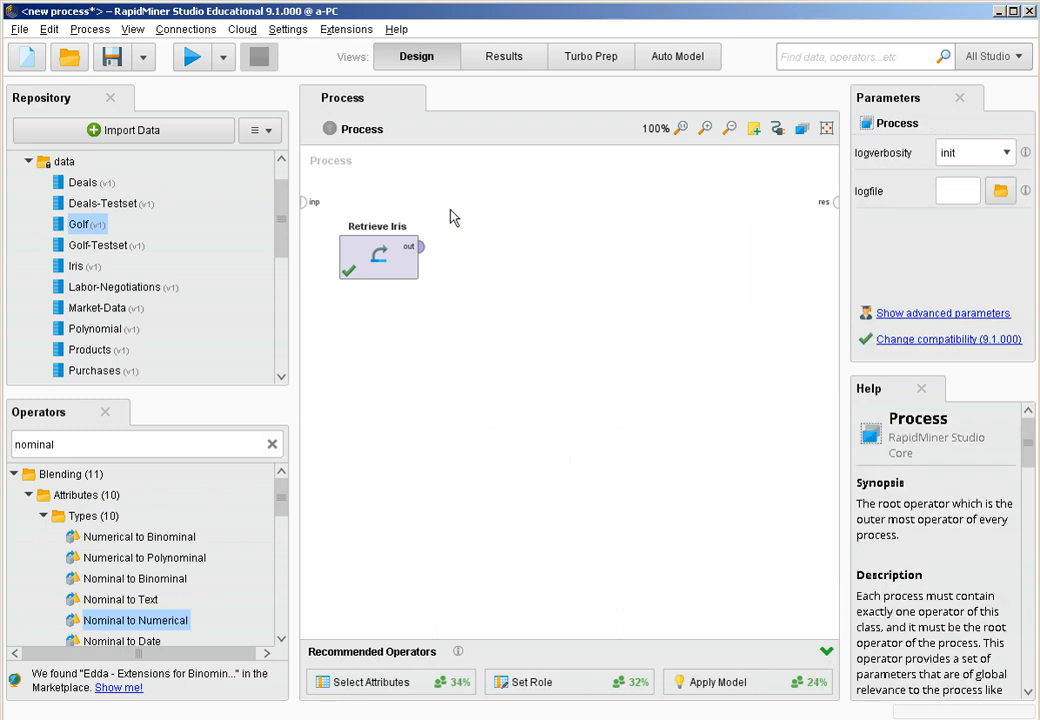
# Step: Connect Retrieve Iris to the first process result and insert the Generate Attributes operator into that connection
pyautogui.click(420, 247)
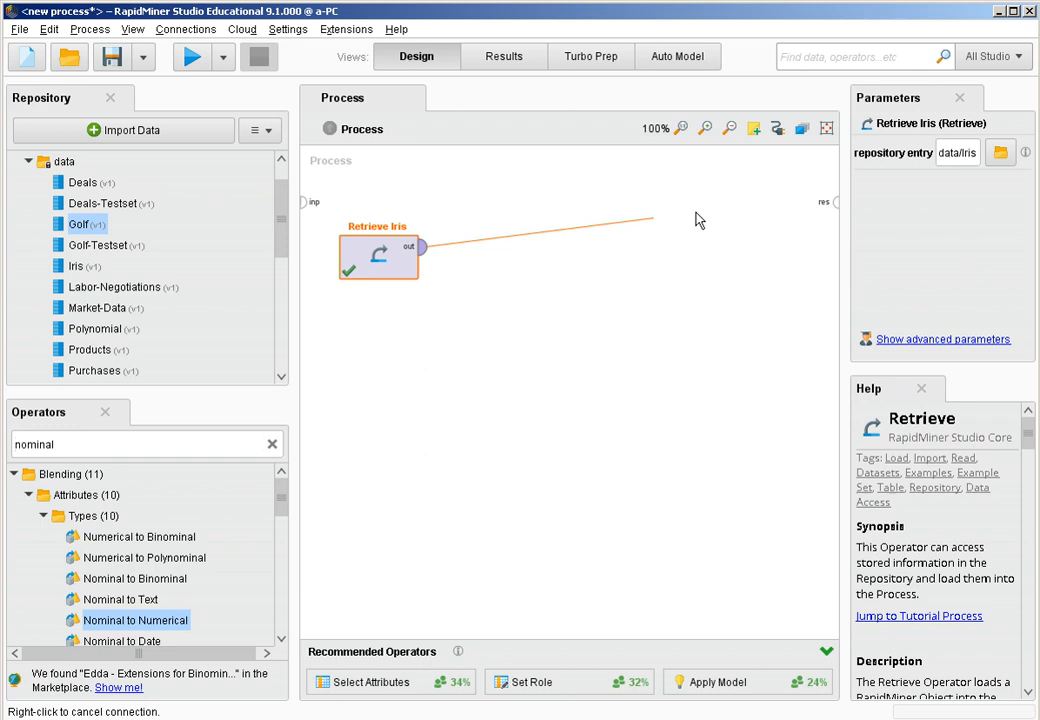
pyautogui.click(837, 204)
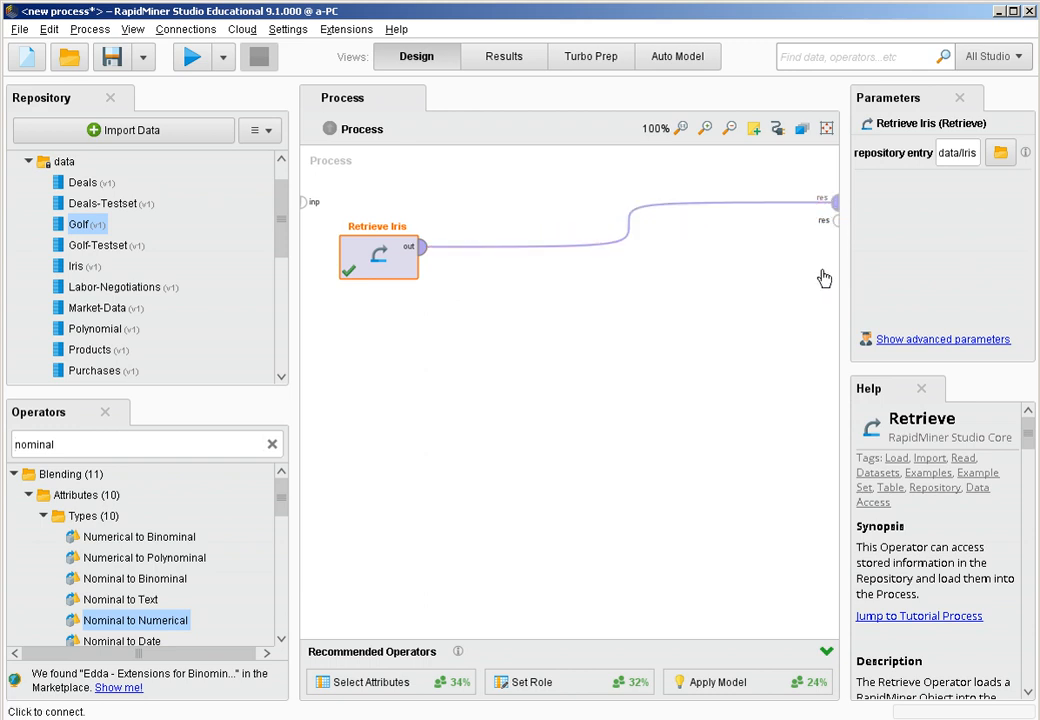
pyautogui.click(272, 444)
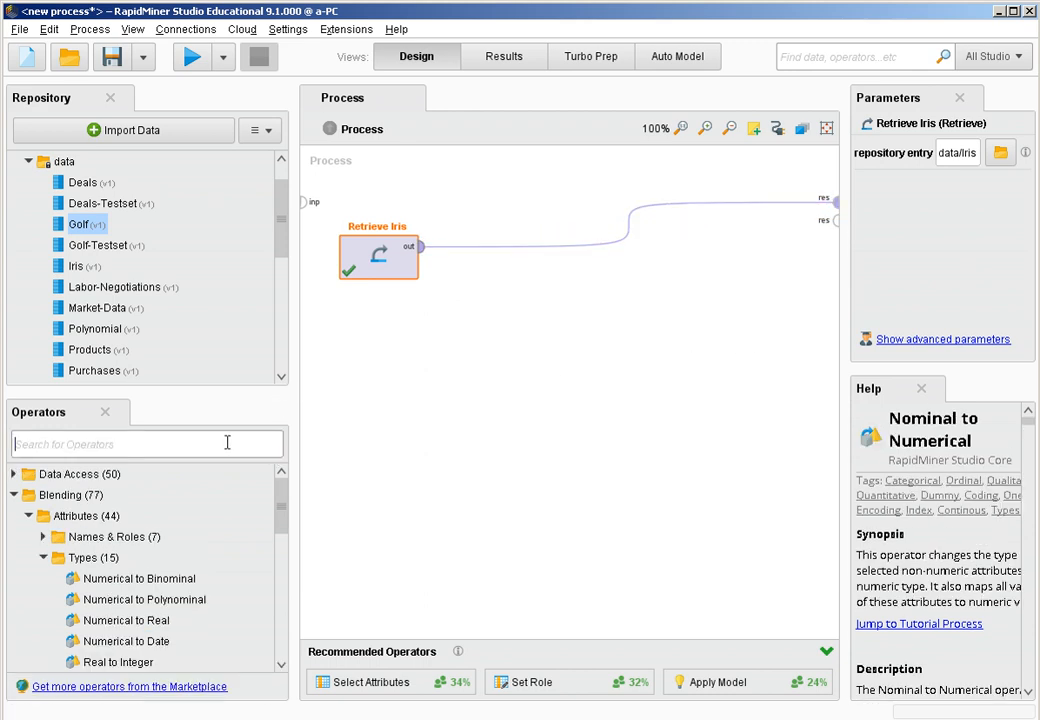
pyautogui.write('g')
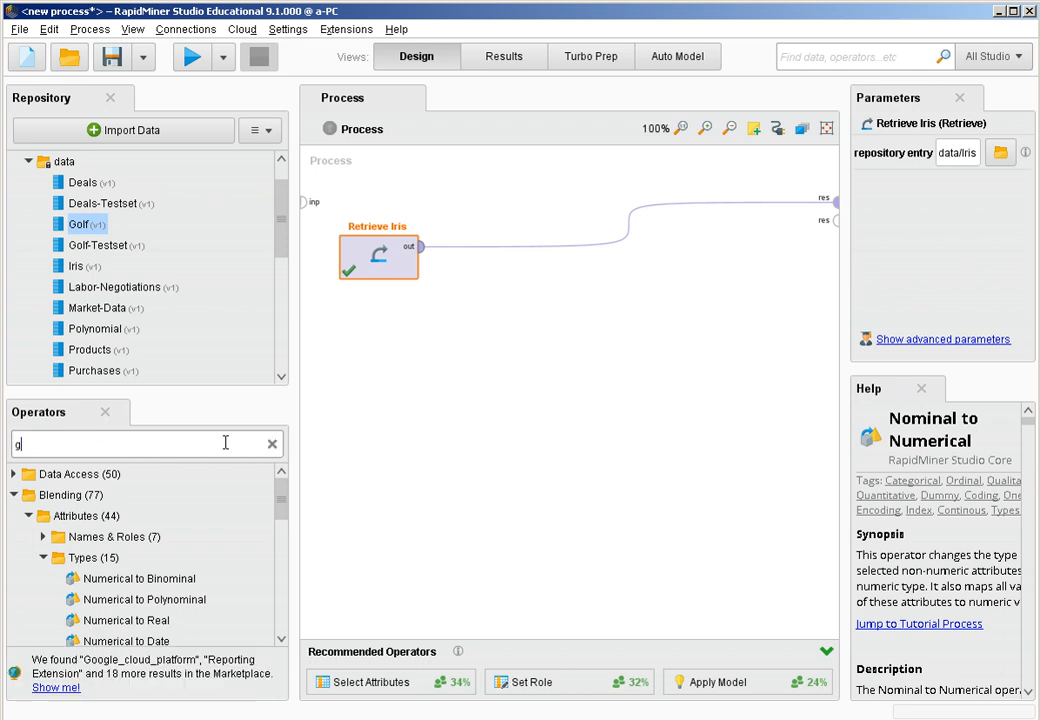
pyautogui.write('ene')
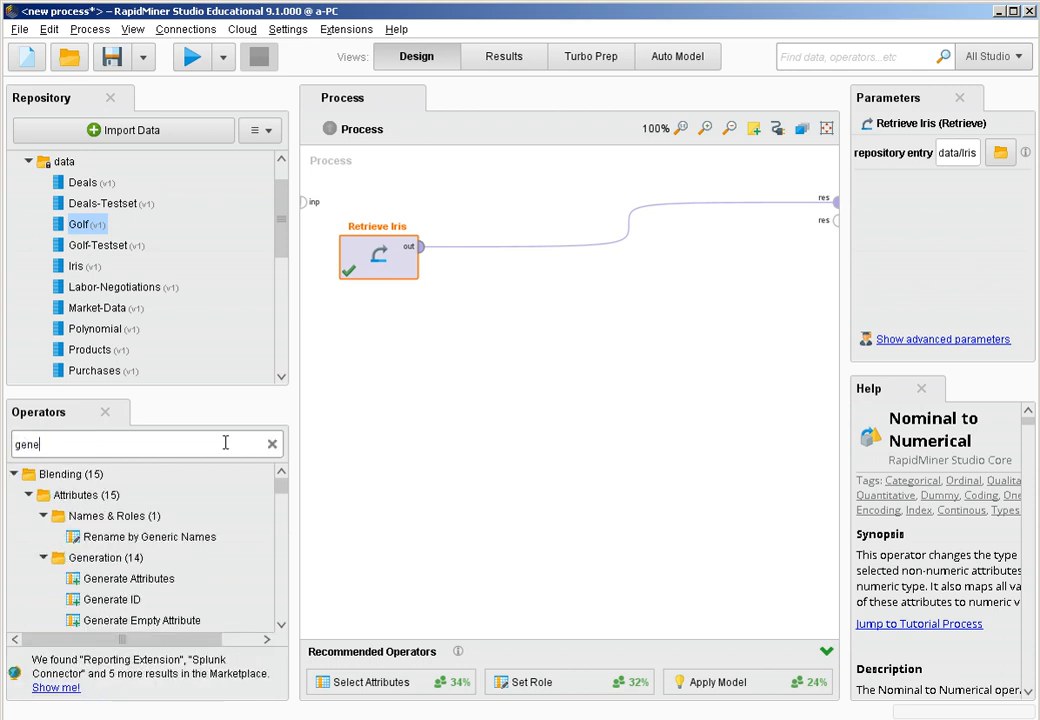
pyautogui.moveTo(167, 580); pyautogui.dragTo(504, 255)
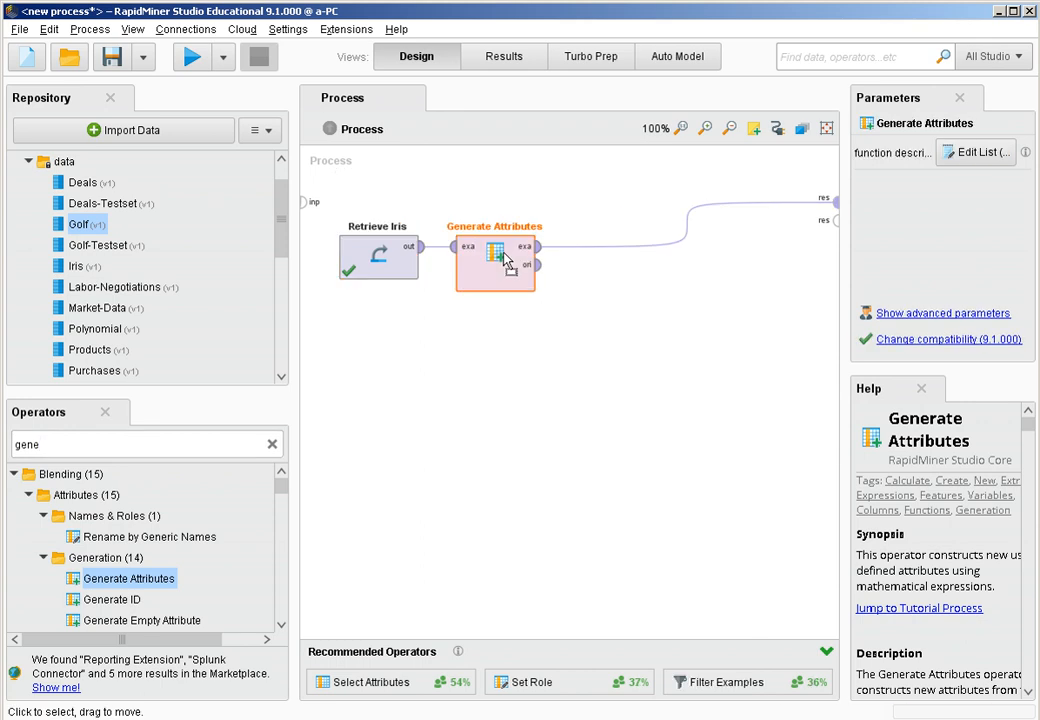
# Step: Add a function entry named "New attribute" to Generate Attributes and build its expression as a1*a2-log(a3)
pyautogui.click(981, 157)
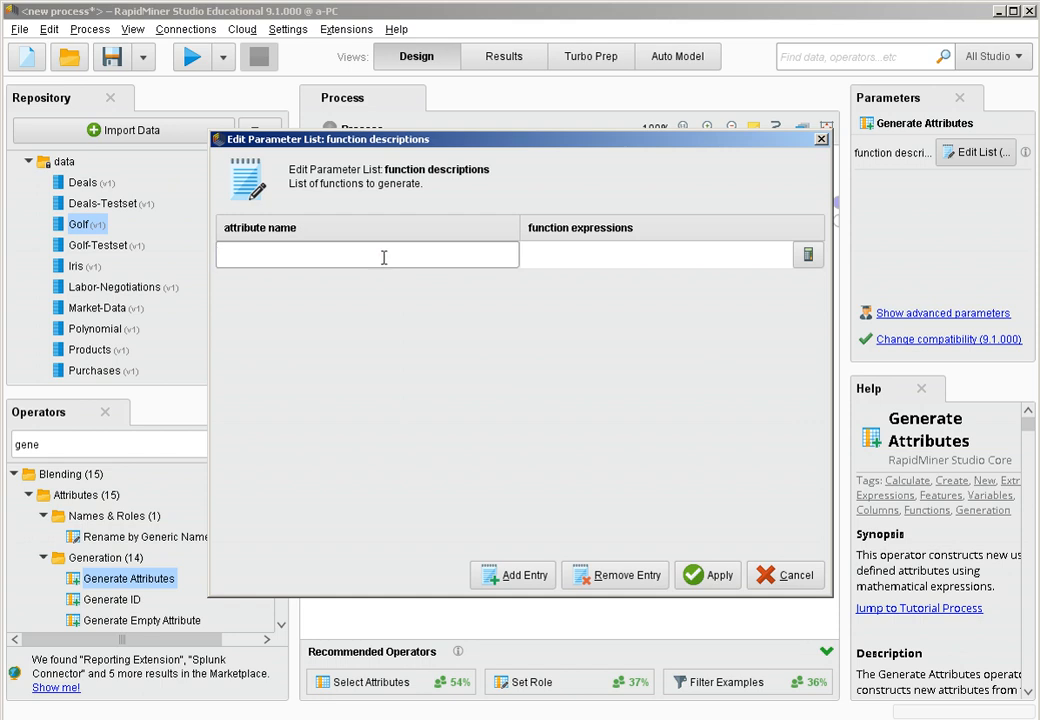
pyautogui.write('New attribute')
pyautogui.click(808, 254)
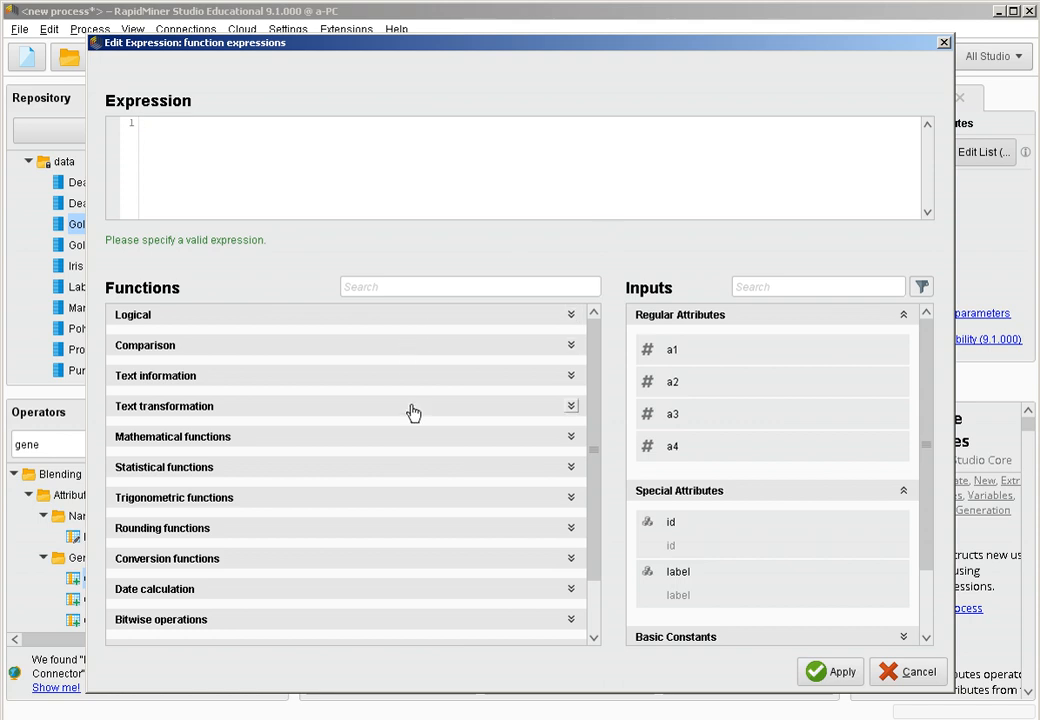
pyautogui.click(683, 352)
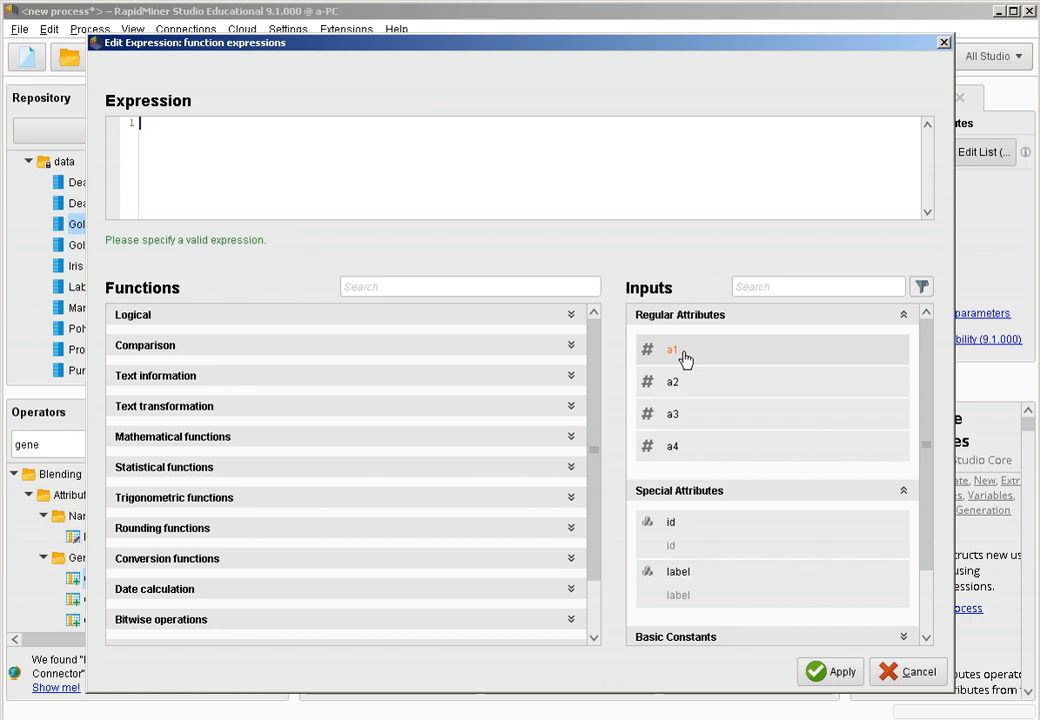
pyautogui.doubleClick(684, 353)
pyautogui.write('*')
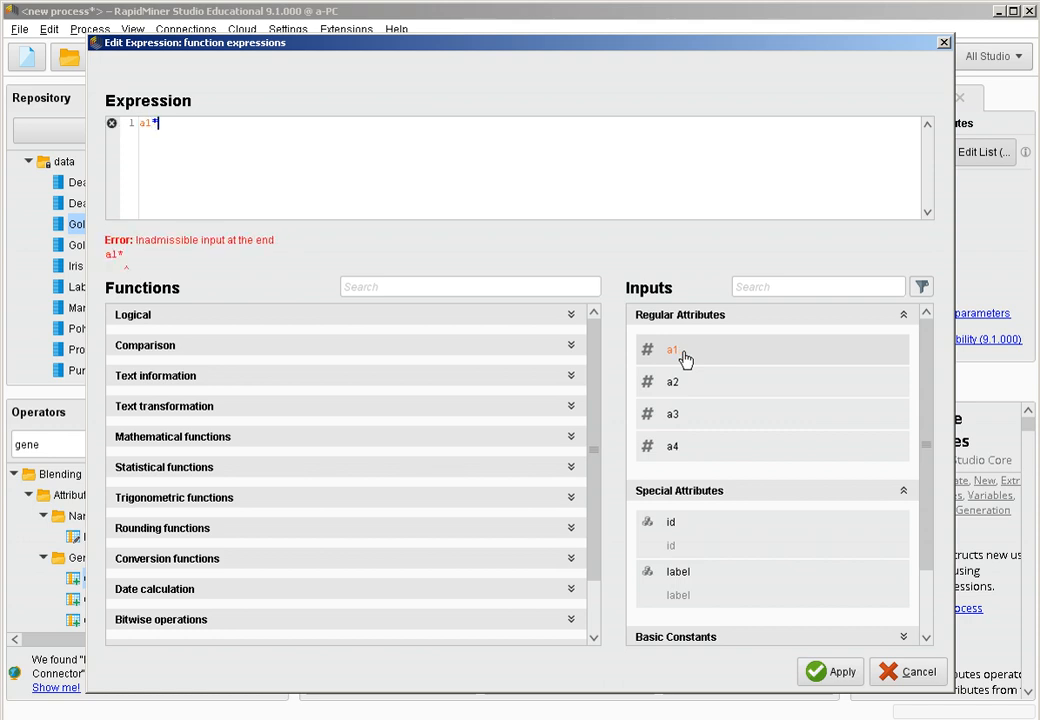
pyautogui.doubleClick(690, 384)
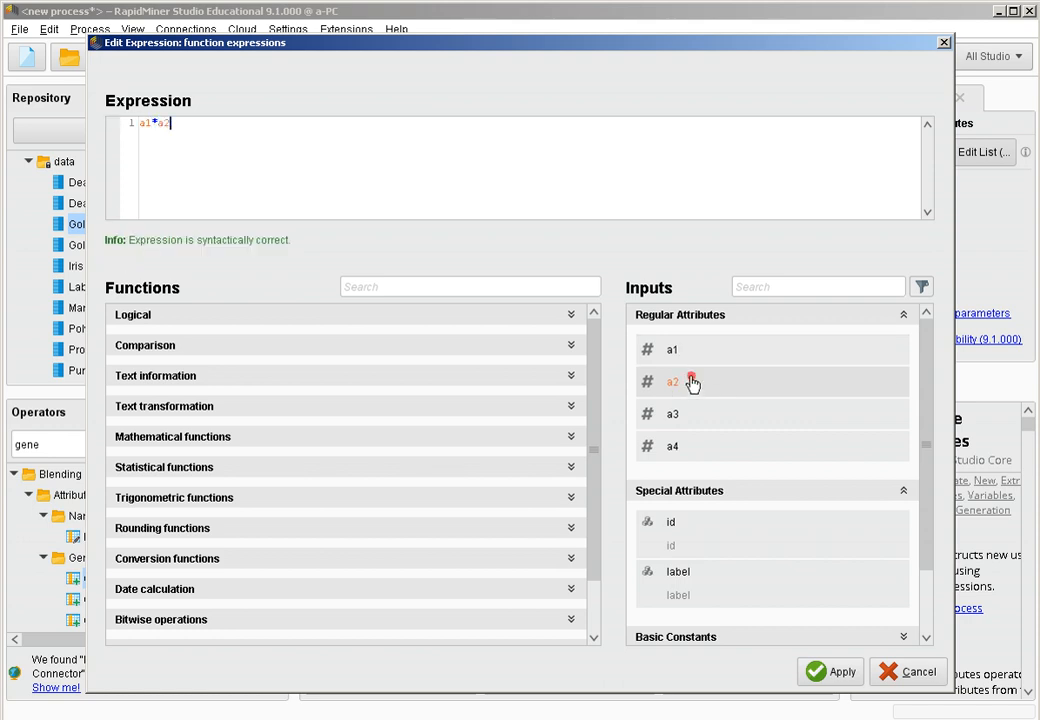
pyautogui.write('-')
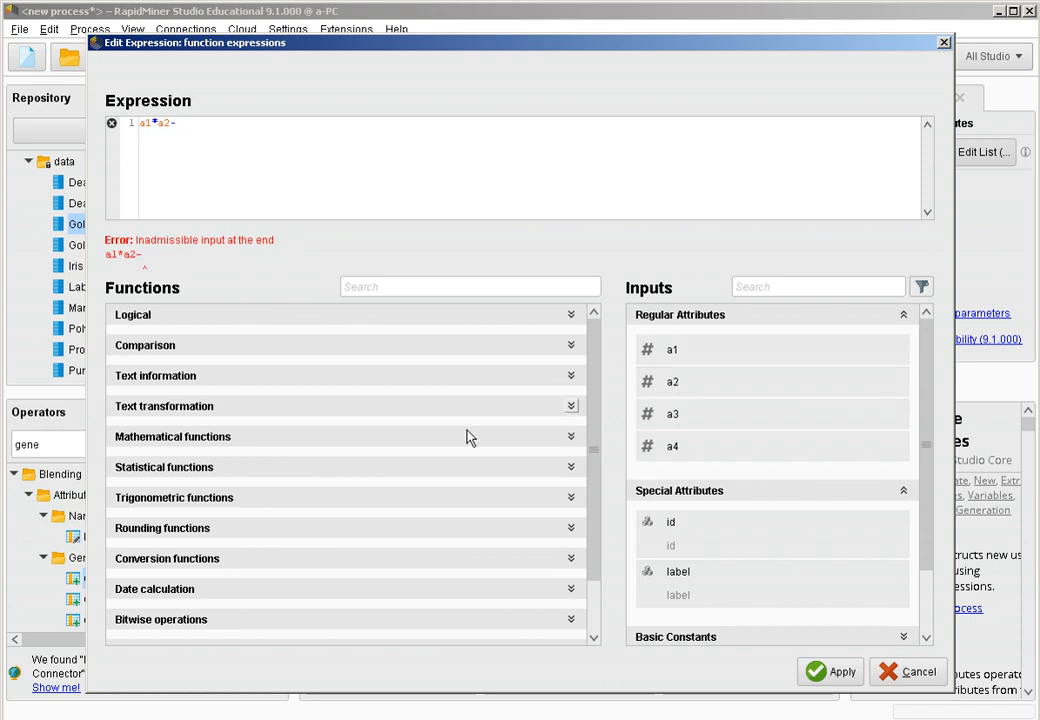
pyautogui.click(204, 444)
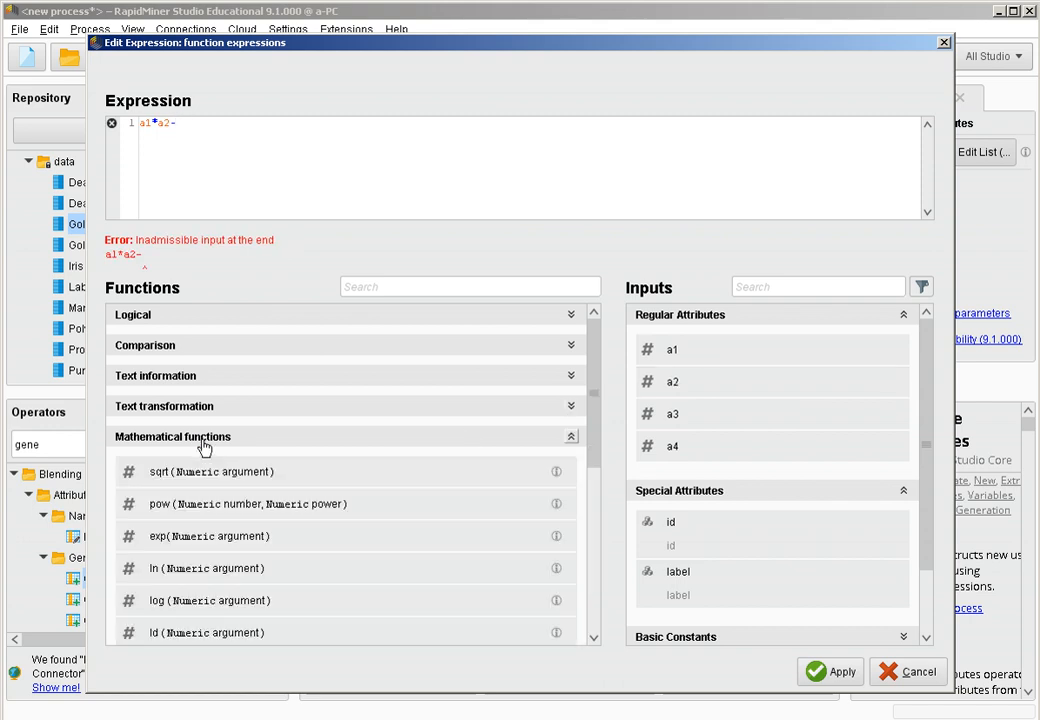
pyautogui.click(222, 606)
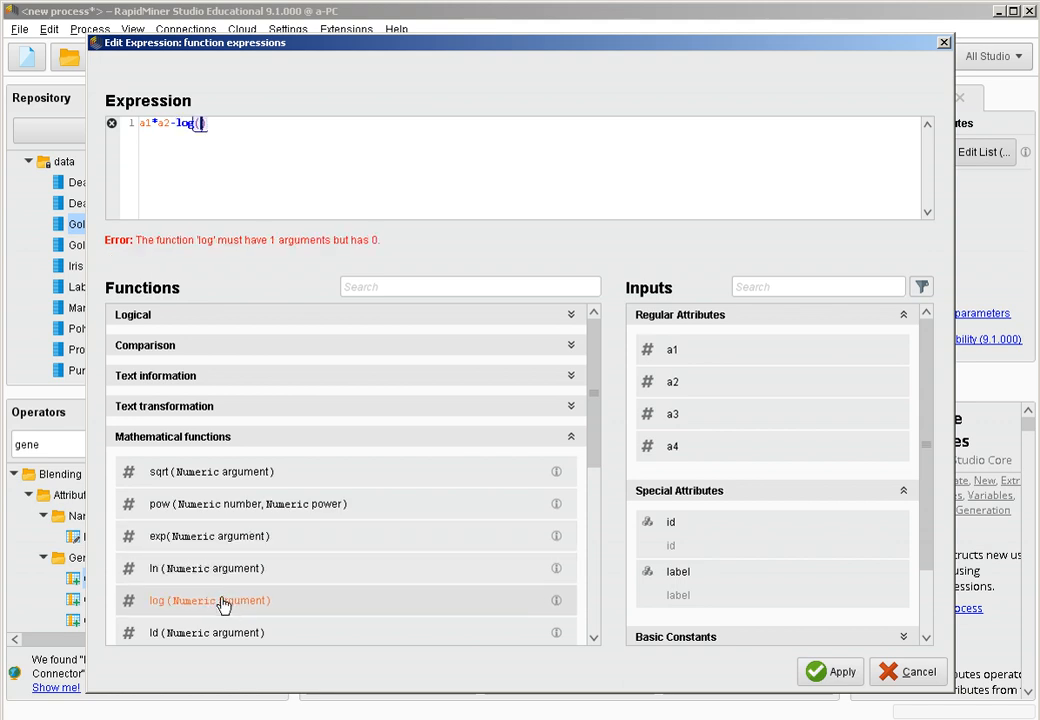
pyautogui.click(689, 416)
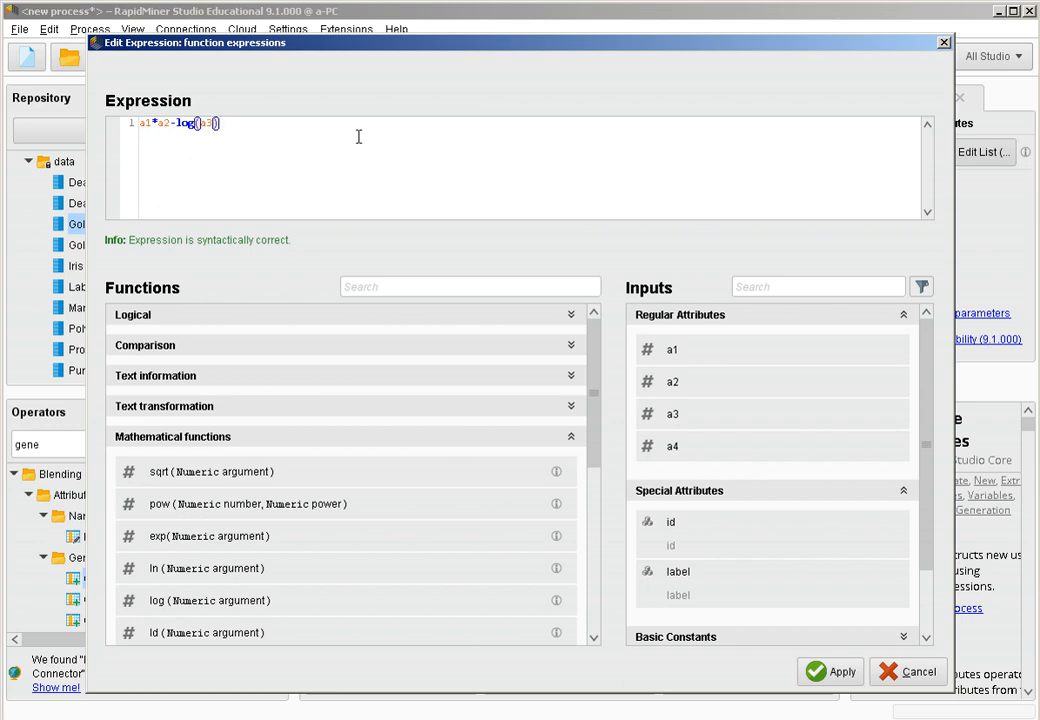
# Step: Extend the expression with -sin(a4), then apply the expression and the function list
pyautogui.write('-')
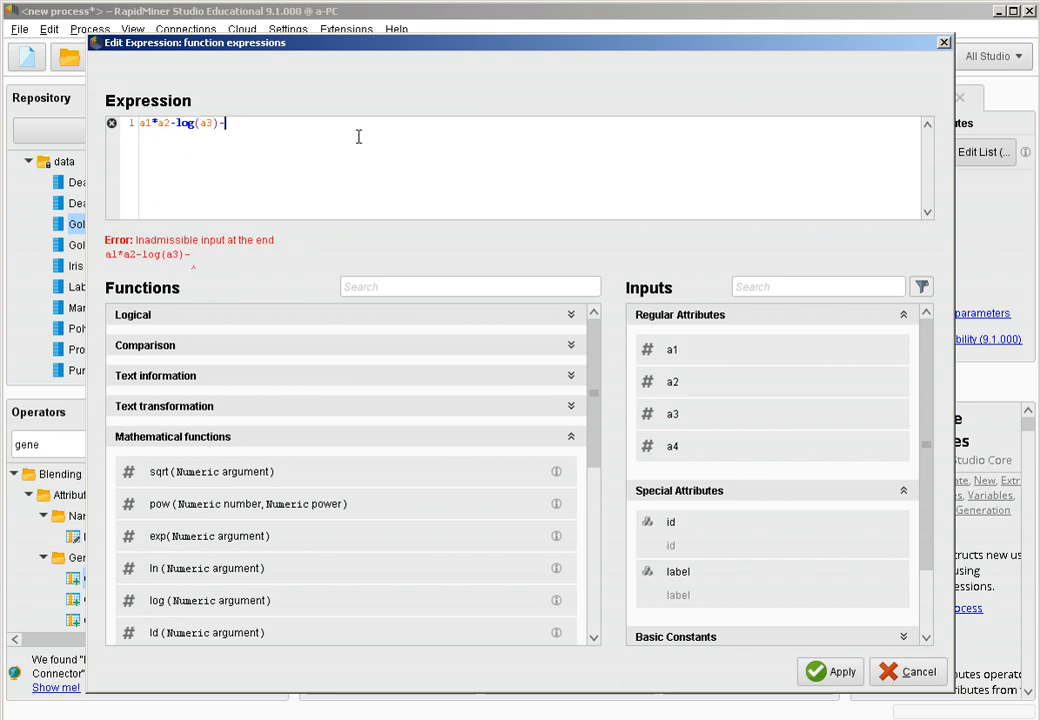
pyautogui.scroll(-6, 328, 527)
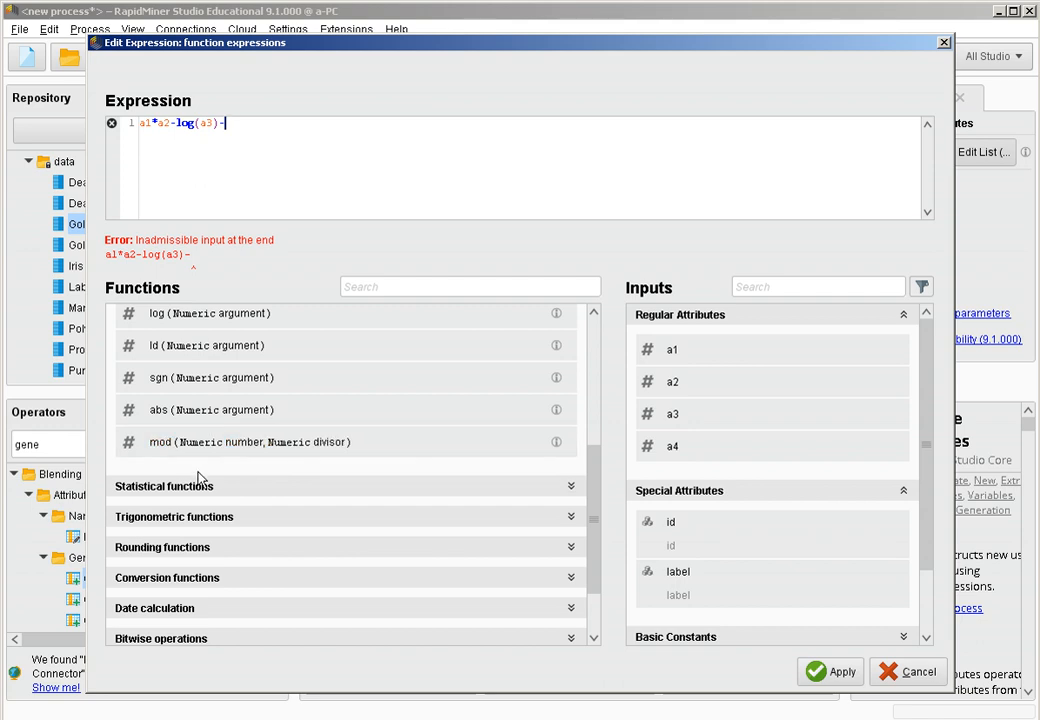
pyautogui.click(225, 516)
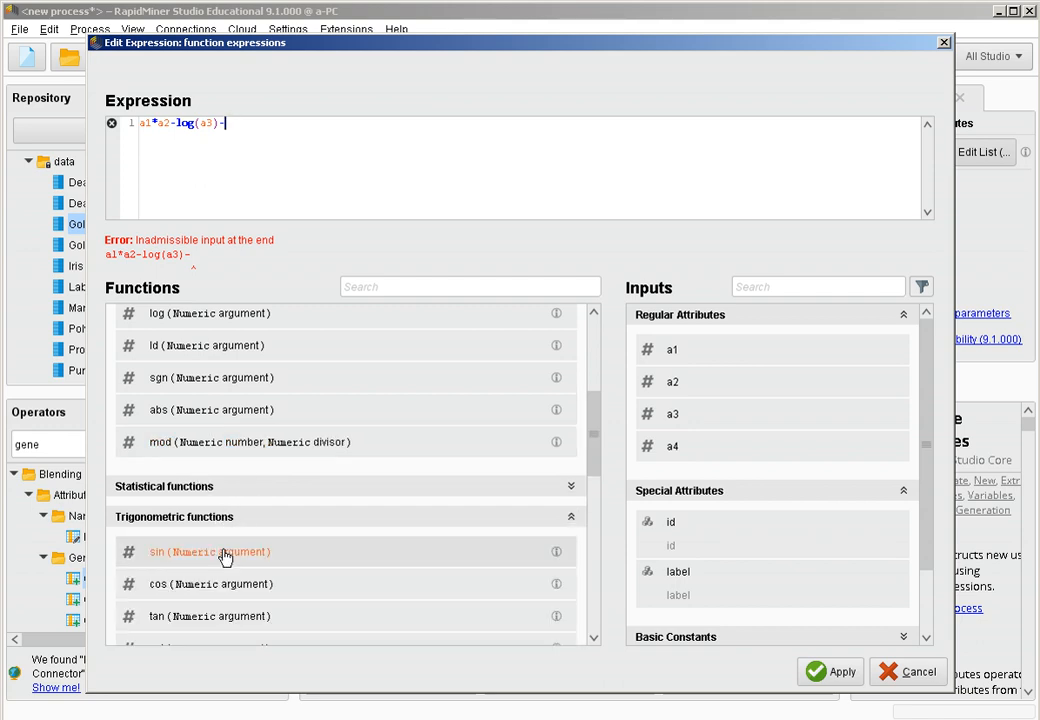
pyautogui.doubleClick(225, 552)
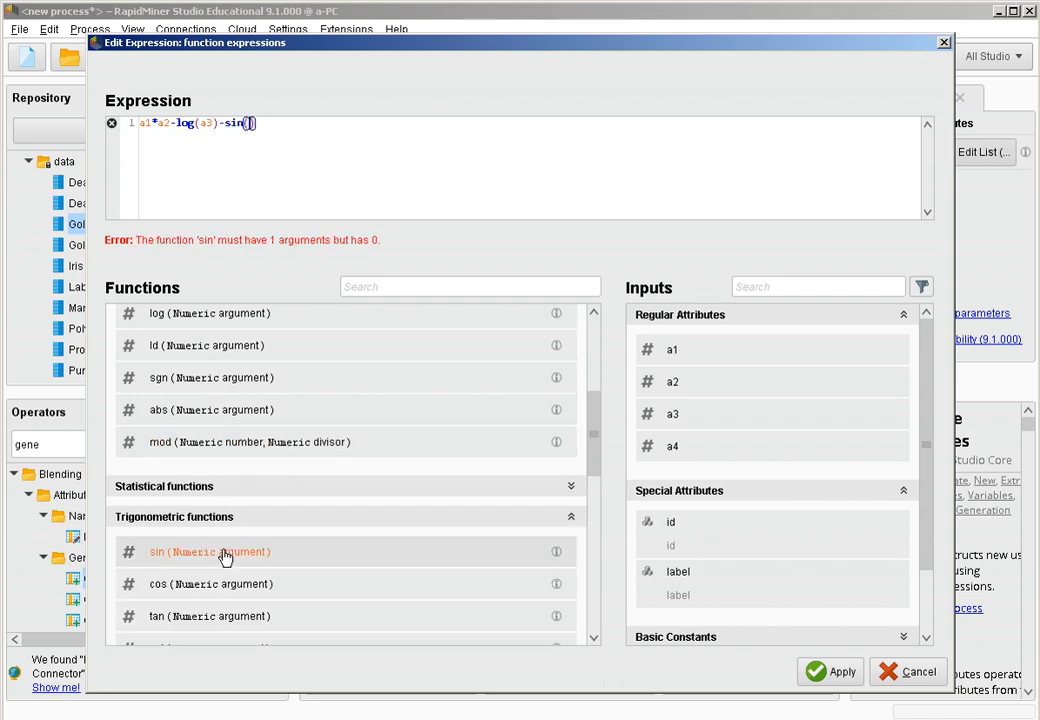
pyautogui.doubleClick(760, 449)
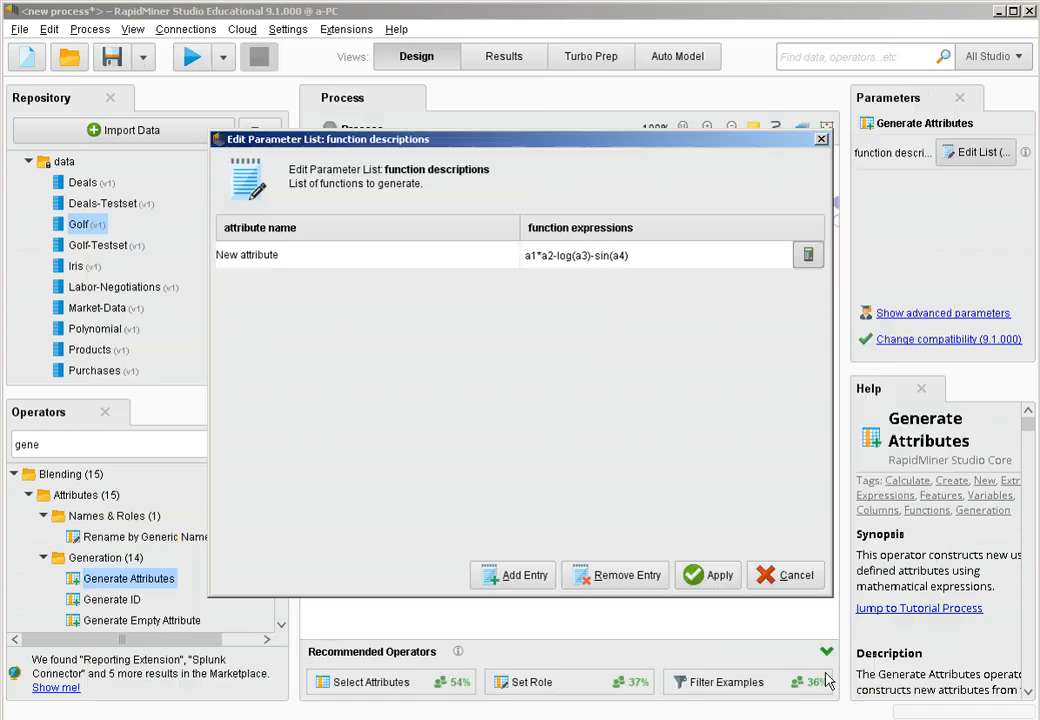
pyautogui.click(823, 676)
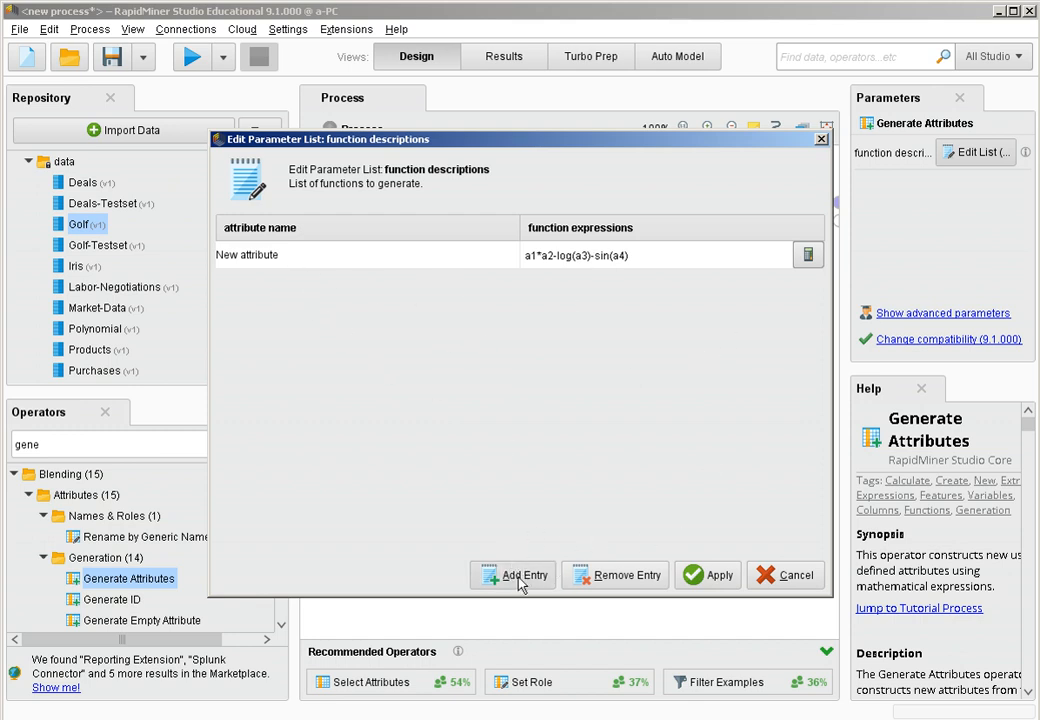
pyautogui.click(697, 575)
# Step: Run the process and sort the resulting Iris data in ascending order by New attribute
pyautogui.click(195, 58)
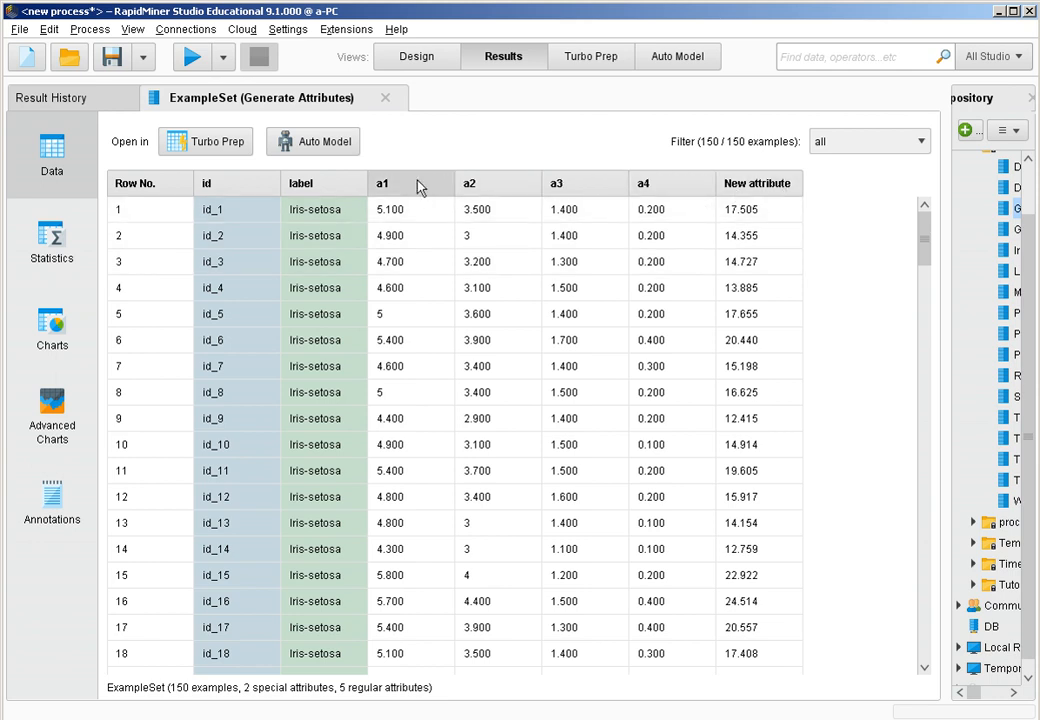
pyautogui.click(775, 188)
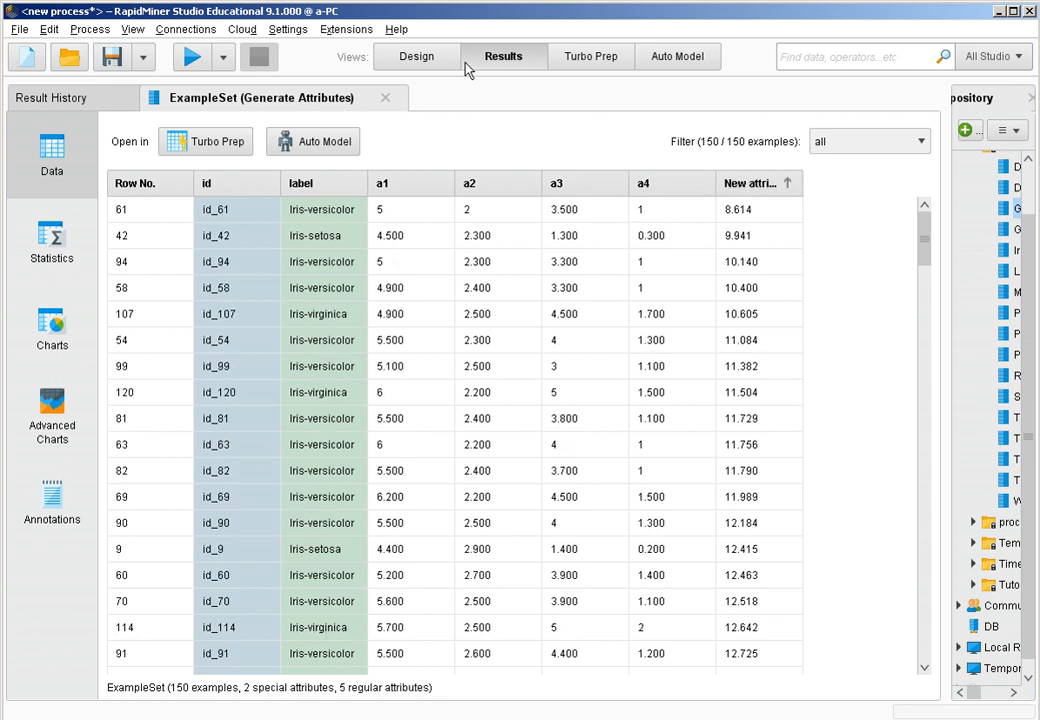
# Step: Return to the process design and delete the Generate Attributes operator
pyautogui.click(435, 64)
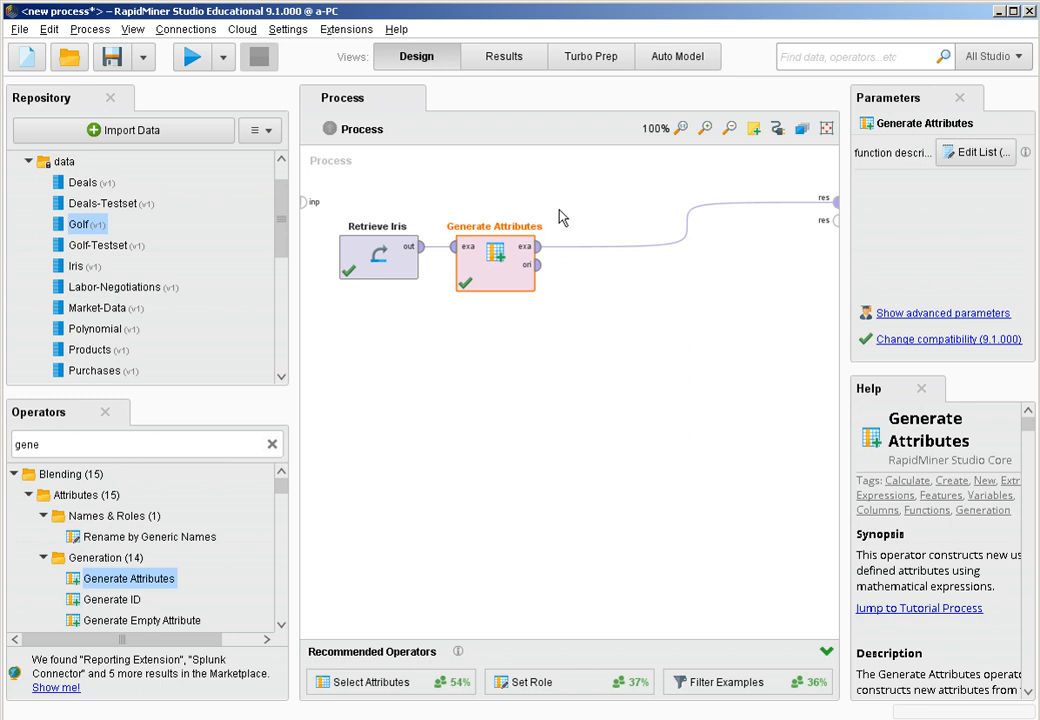
pyautogui.moveTo(631, 360); pyautogui.dragTo(445, 187)
pyautogui.press('Delete')
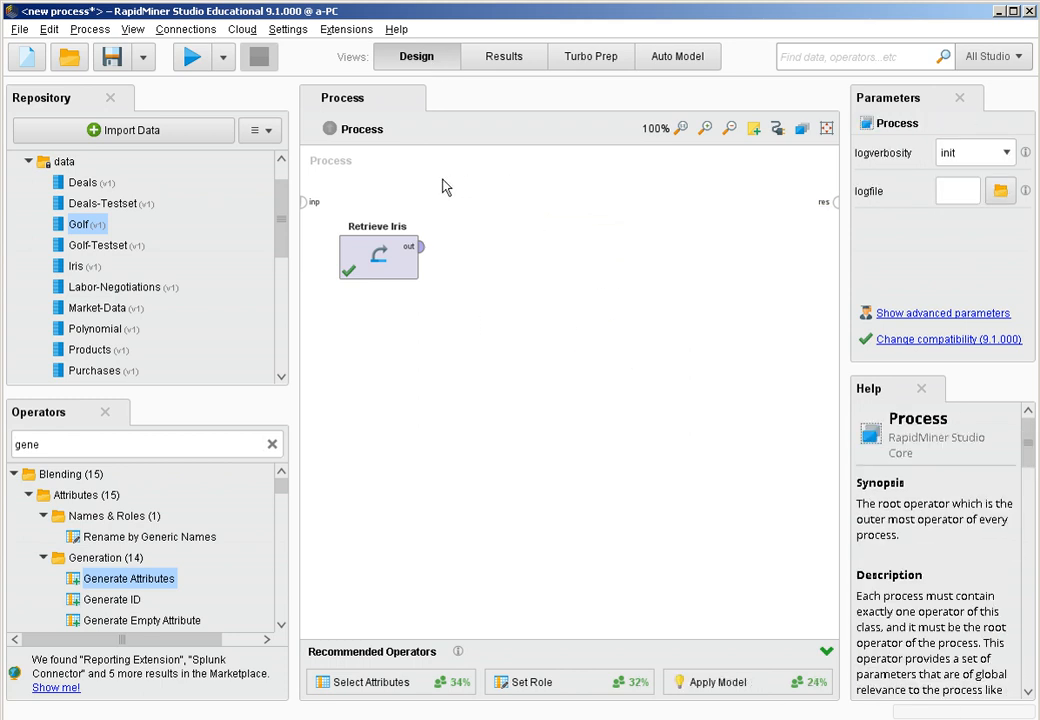
# Step: Search the operators for "samp" and insert the Sample operator between Retrieve Iris and the process result
pyautogui.click(273, 443)
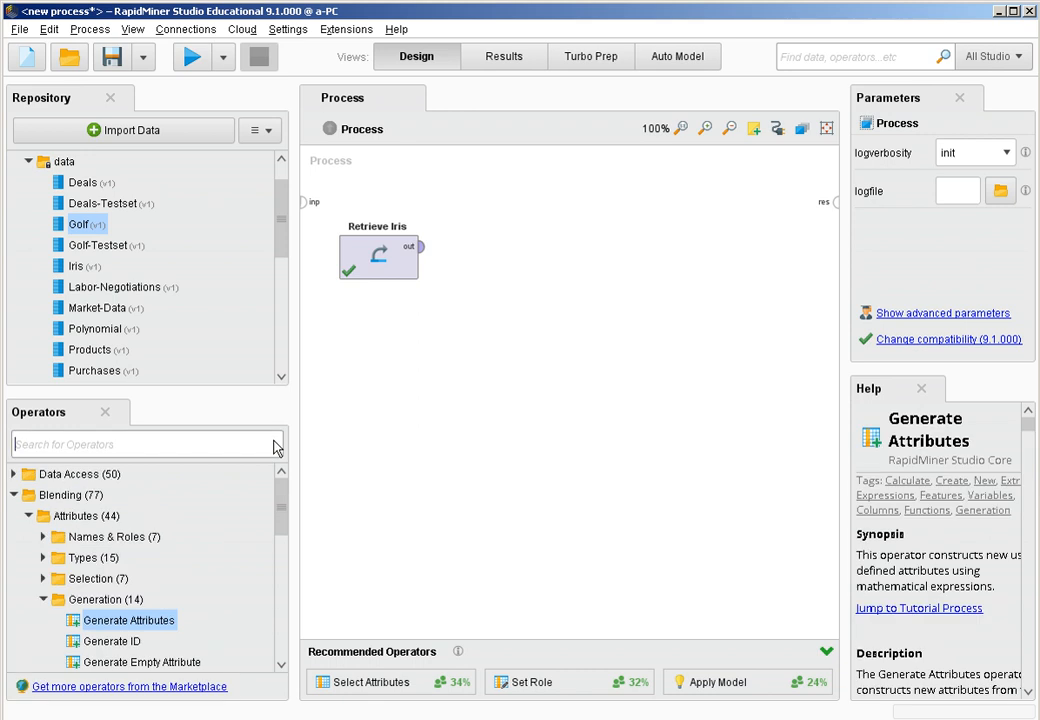
pyautogui.write('sam')
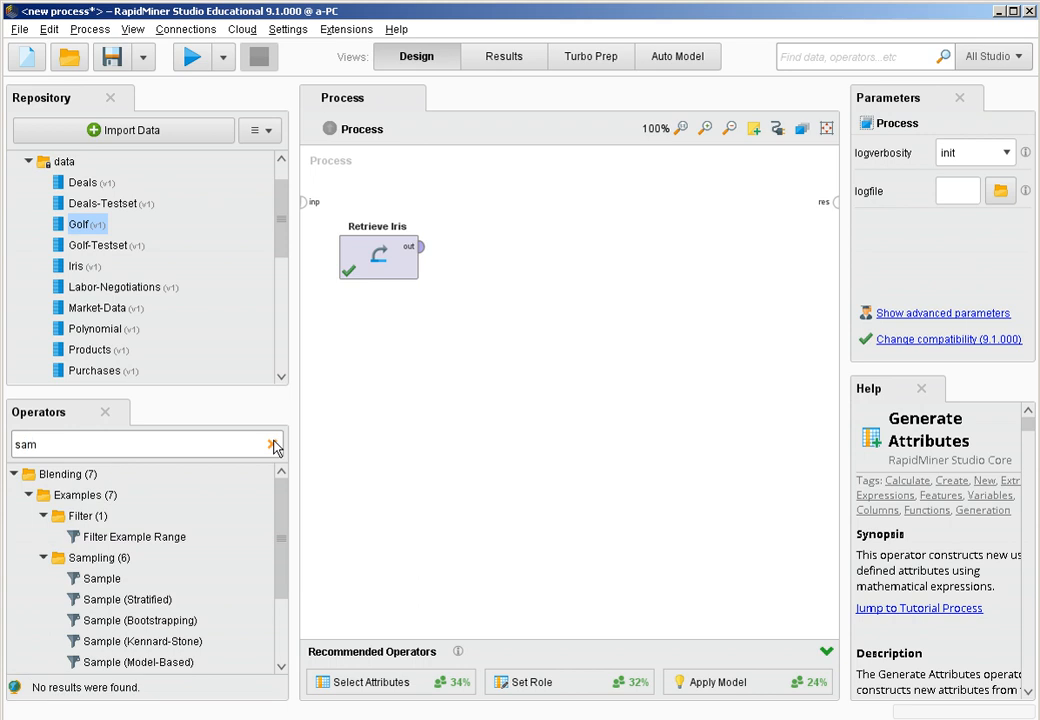
pyautogui.write('p')
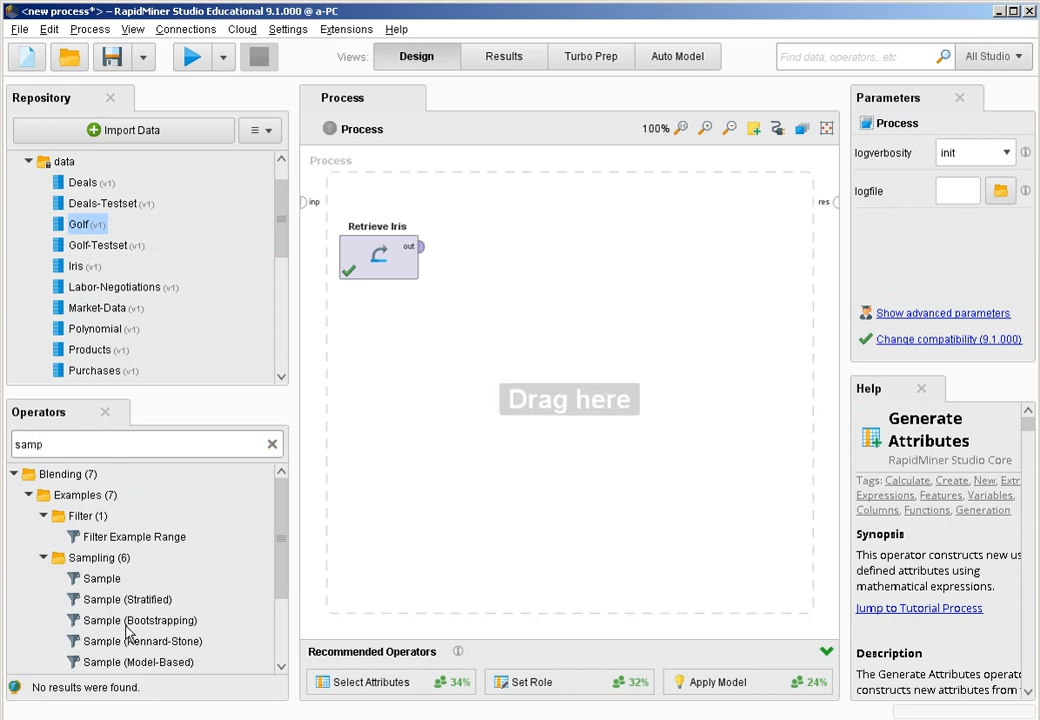
pyautogui.click(428, 253)
pyautogui.click(428, 253)
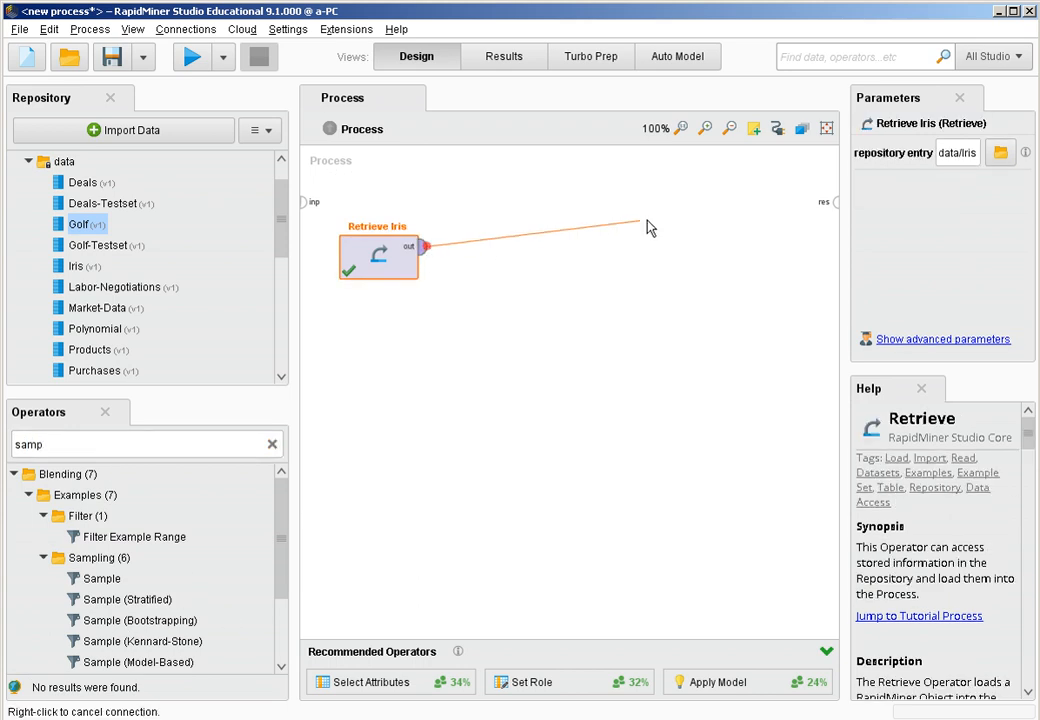
pyautogui.click(833, 203)
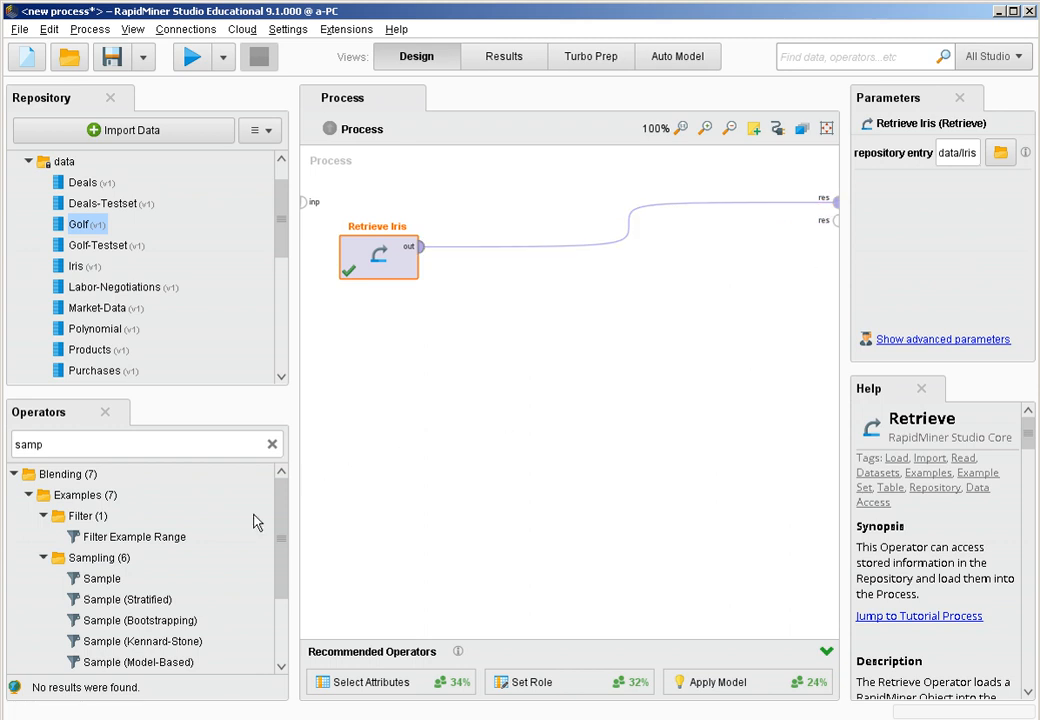
pyautogui.moveTo(103, 578); pyautogui.dragTo(526, 264)
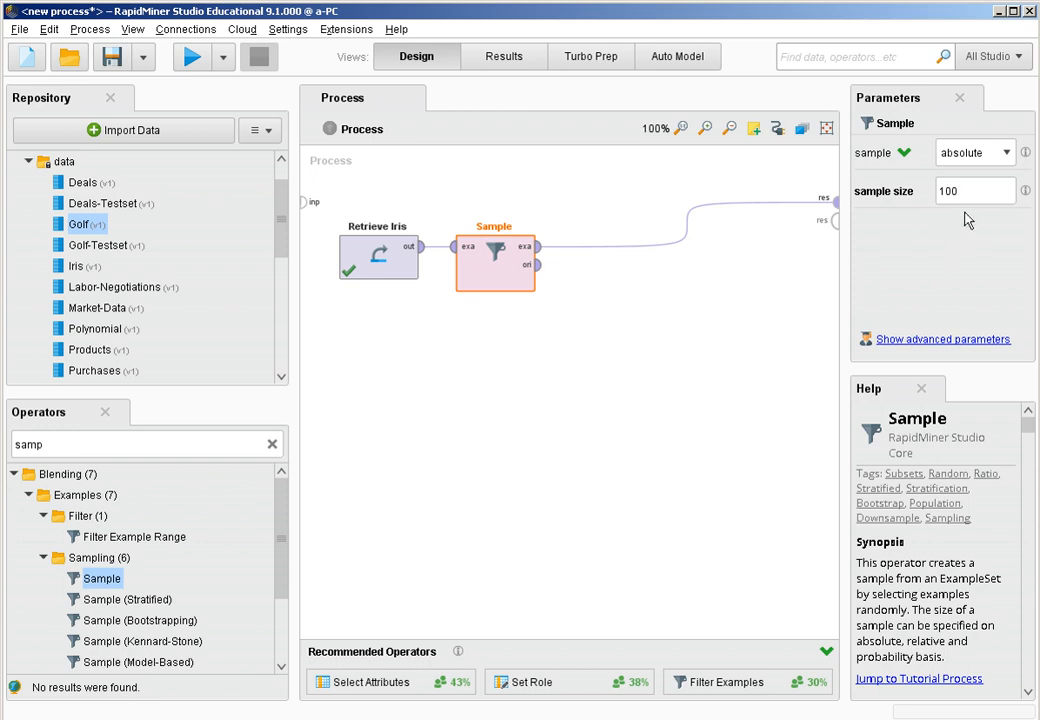
# Step: Set the Sample operator to probability sampling with a sample probability of 0.5 and run the process
pyautogui.click(977, 155)
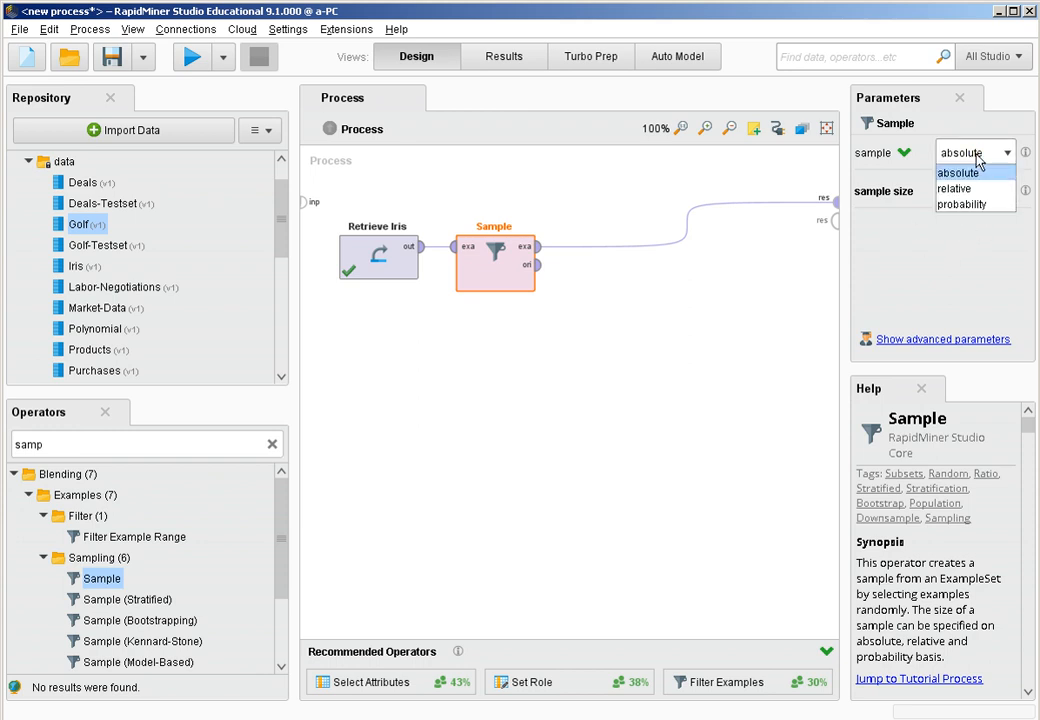
pyautogui.click(982, 205)
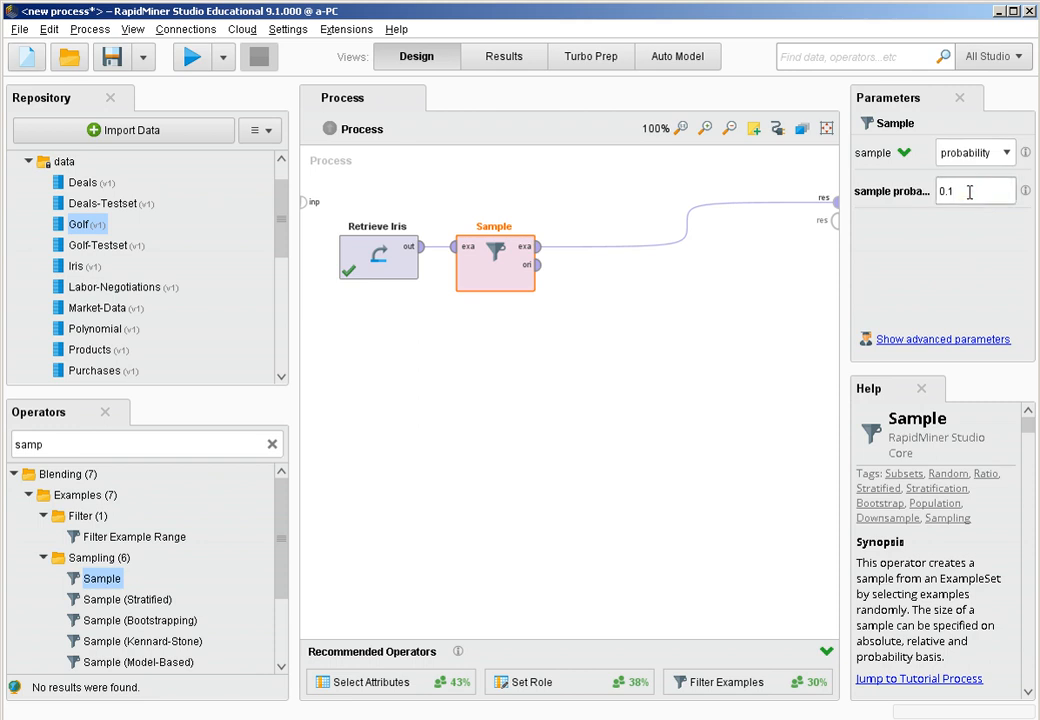
pyautogui.write('5')
pyautogui.click(193, 60)
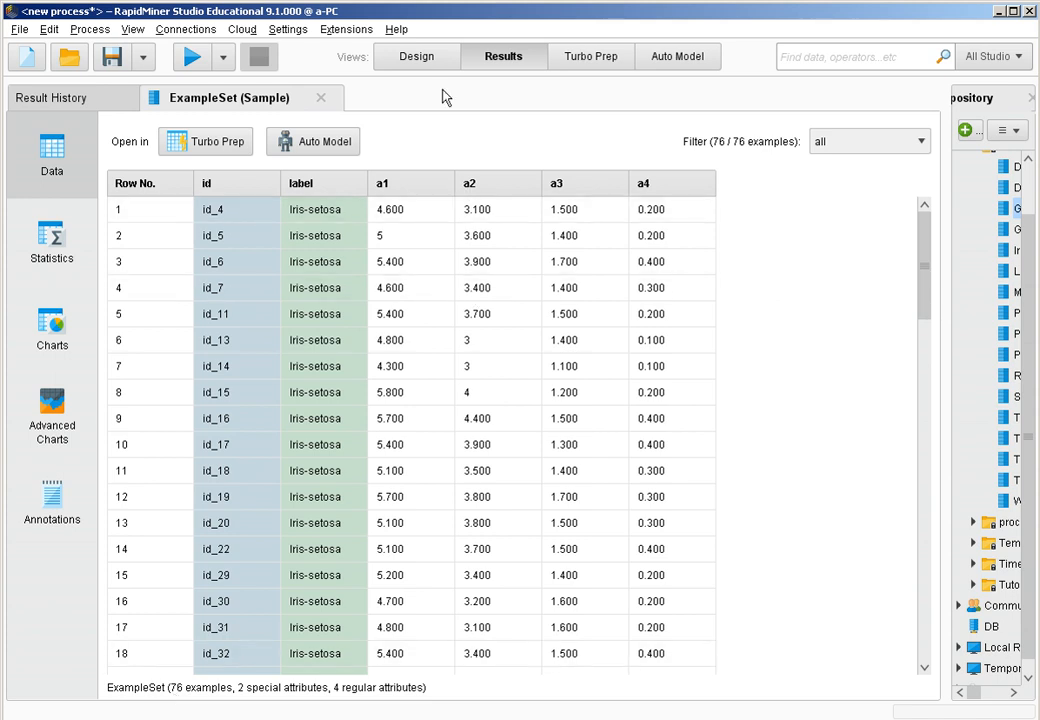
# Step: Return to the process design and delete the Sample operator
pyautogui.click(423, 60)
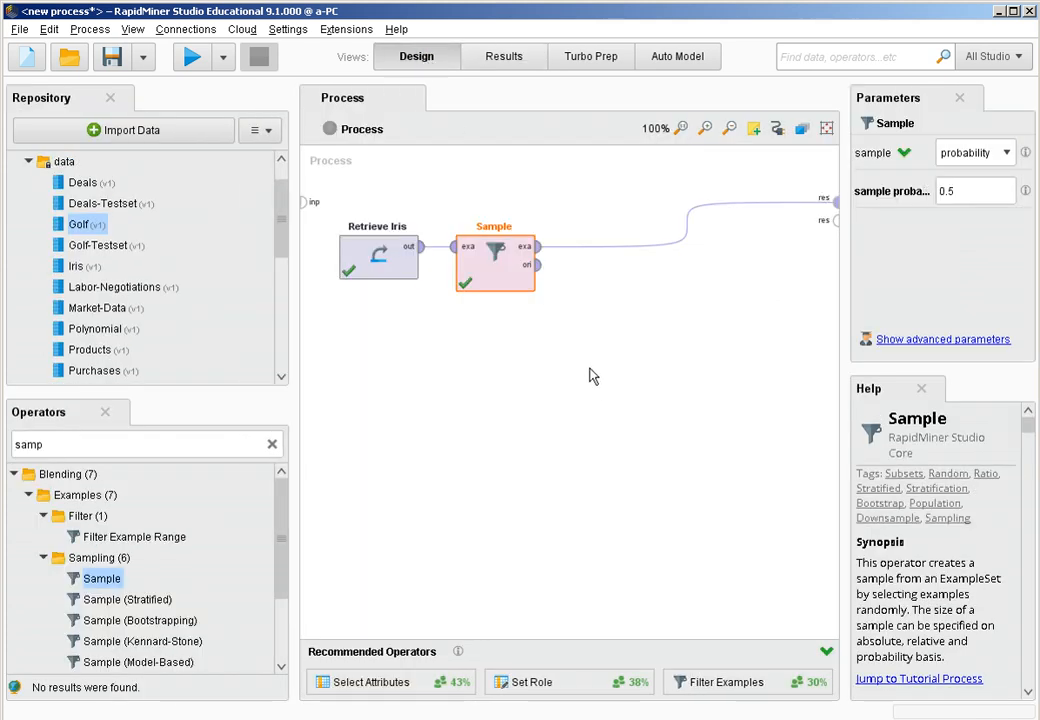
pyautogui.click(632, 330)
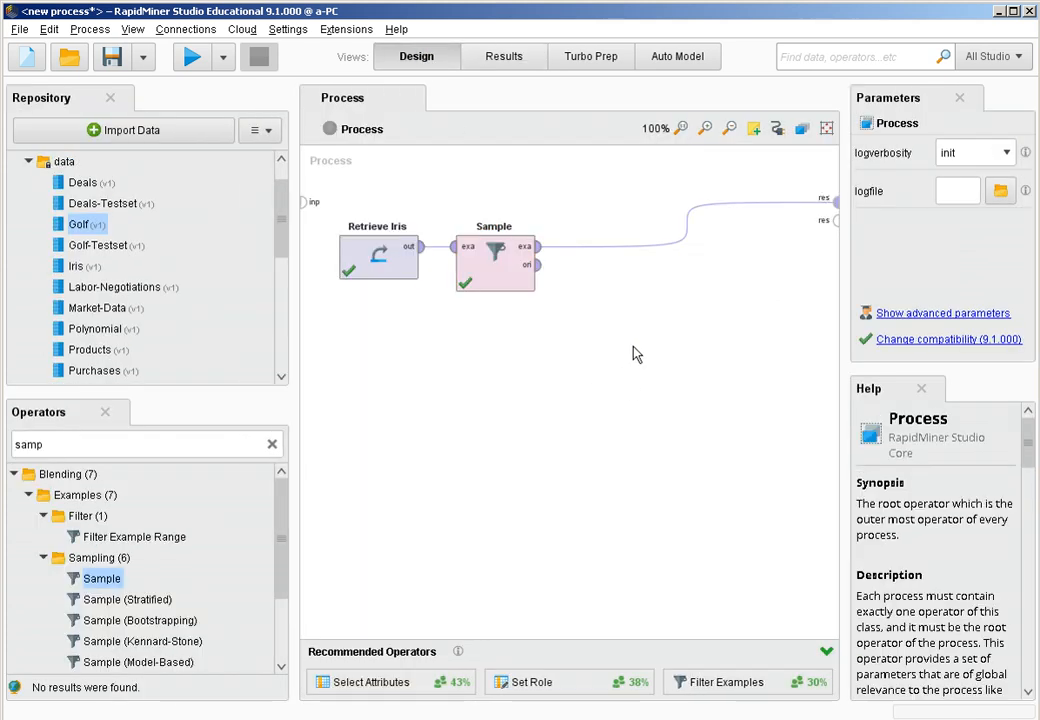
pyautogui.moveTo(632, 360); pyautogui.dragTo(443, 209)
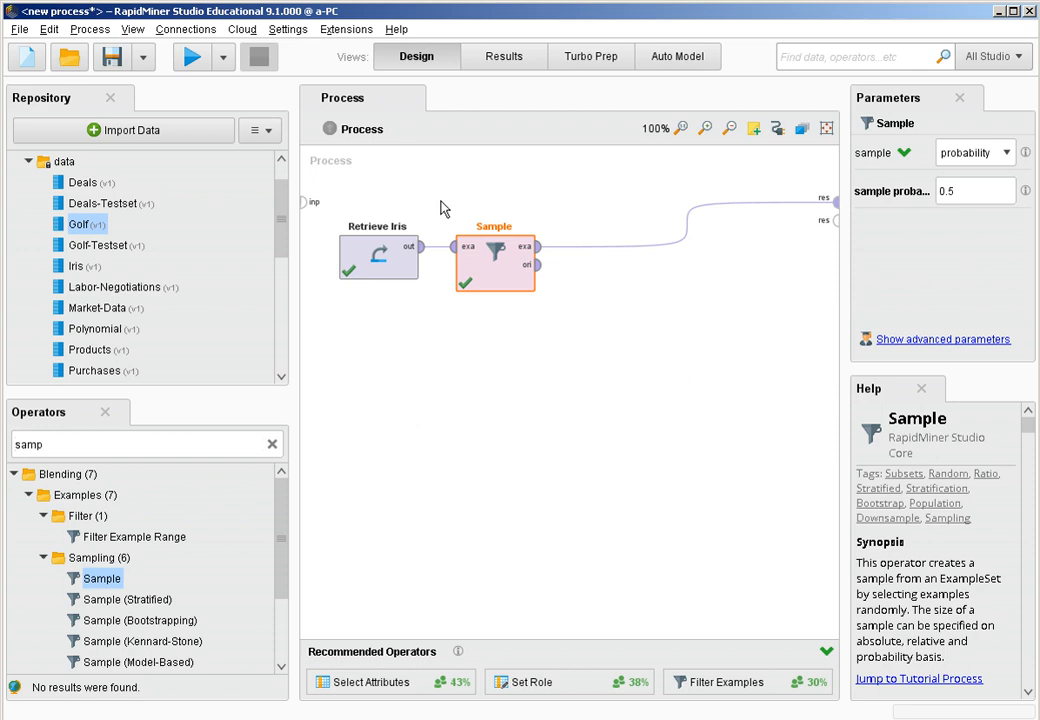
pyautogui.press('Delete')
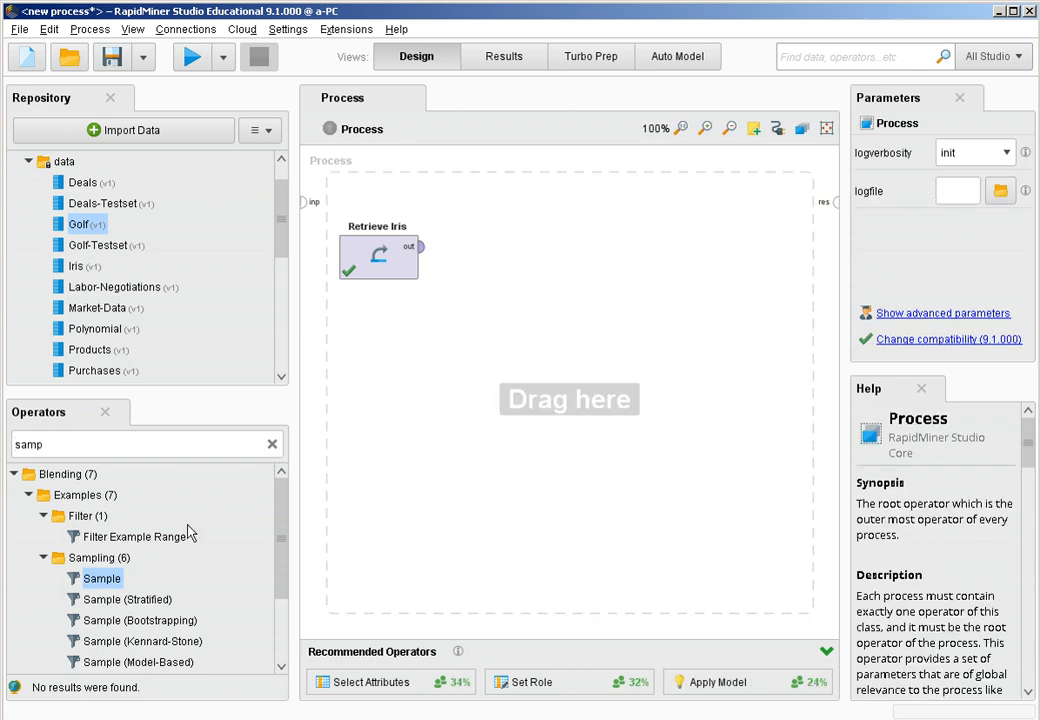
# Step: Add the Sample (Bootstrapping) operator and connect it between Retrieve Iris and the process result
pyautogui.moveTo(95, 624); pyautogui.dragTo(512, 262)
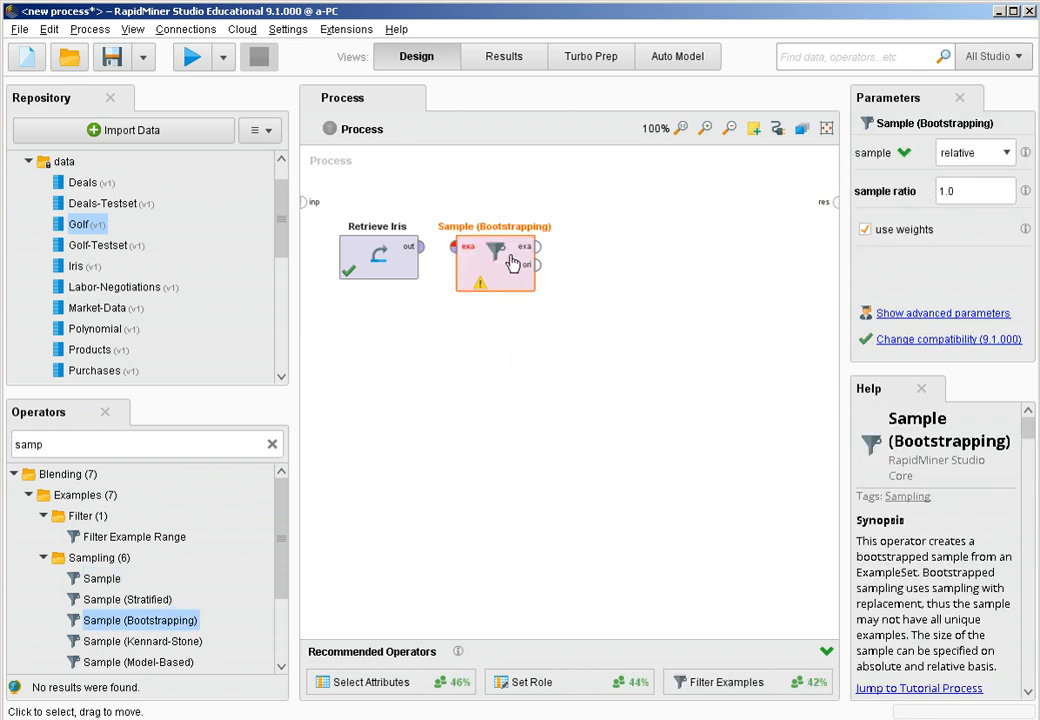
pyautogui.click(421, 246)
pyautogui.click(454, 247)
pyautogui.click(452, 256)
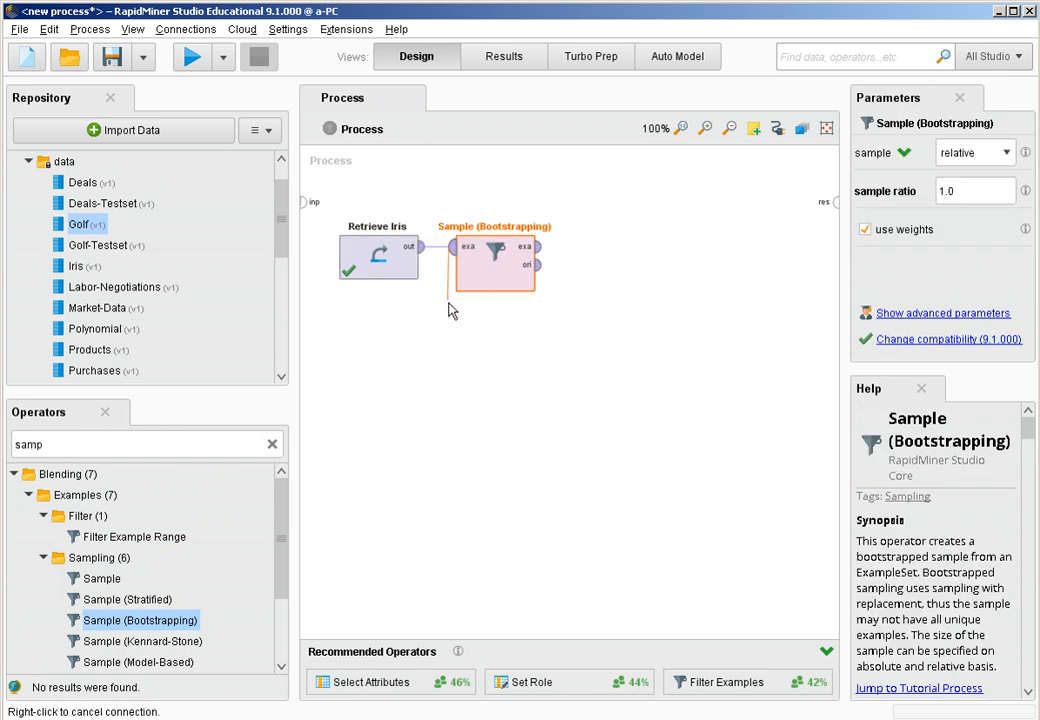
pyautogui.click(539, 247)
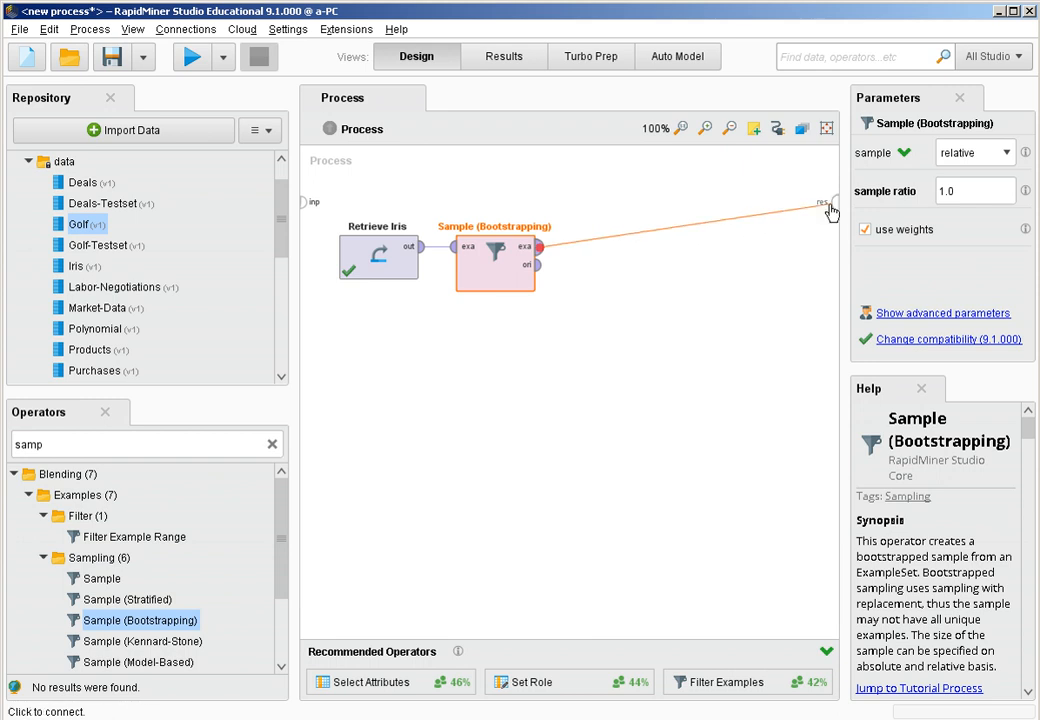
pyautogui.click(834, 202)
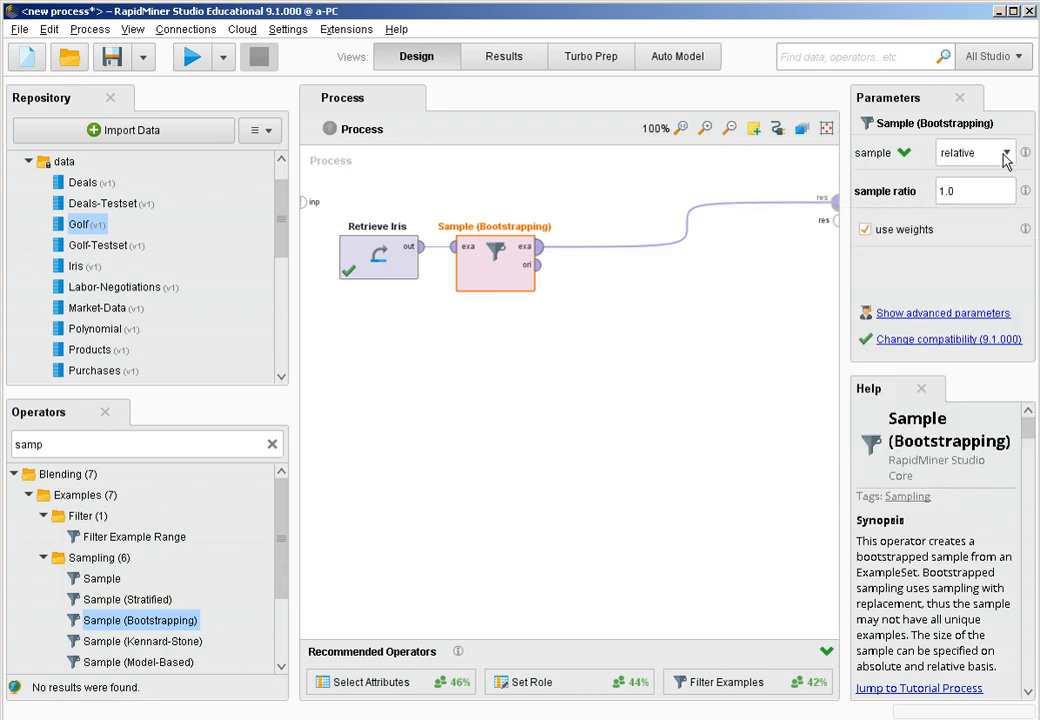
# Step: Set the bootstrapping sample to absolute with a sample size of 500 and run the process
pyautogui.click(940, 154)
pyautogui.click(997, 176)
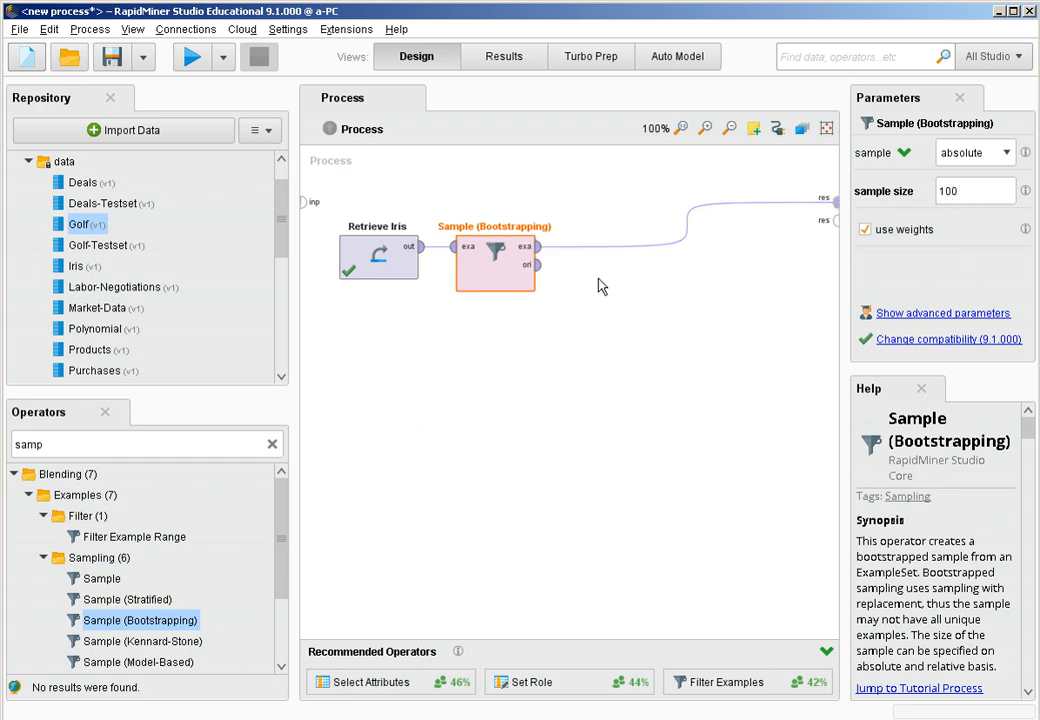
pyautogui.moveTo(946, 194); pyautogui.dragTo(933, 194)
pyautogui.write('5')
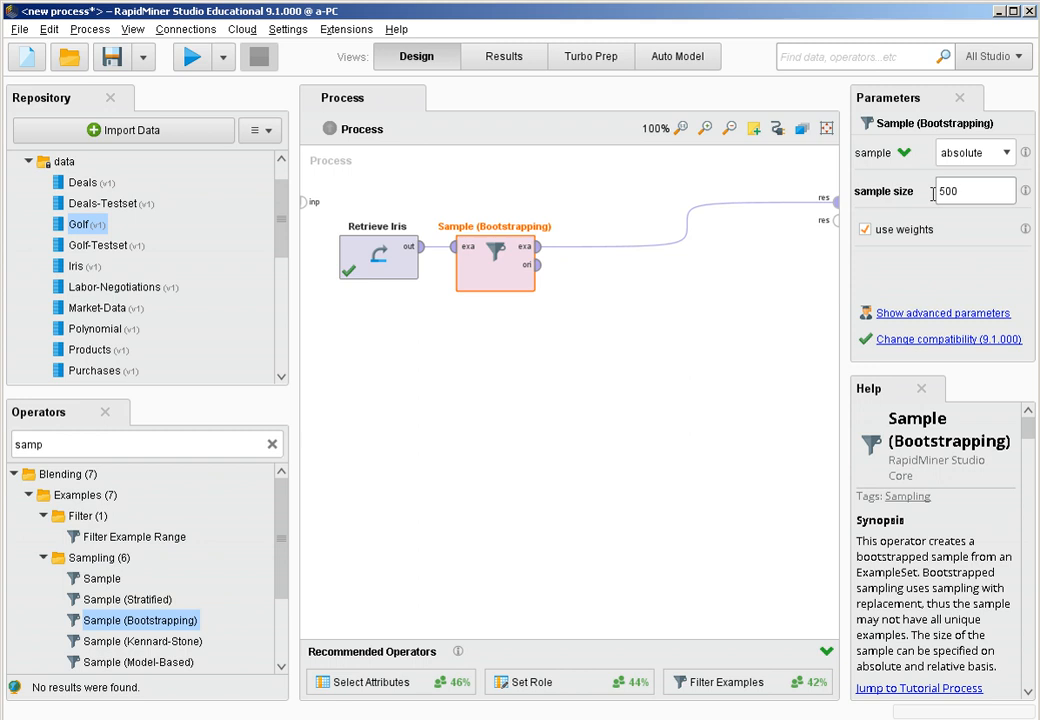
pyautogui.click(193, 56)
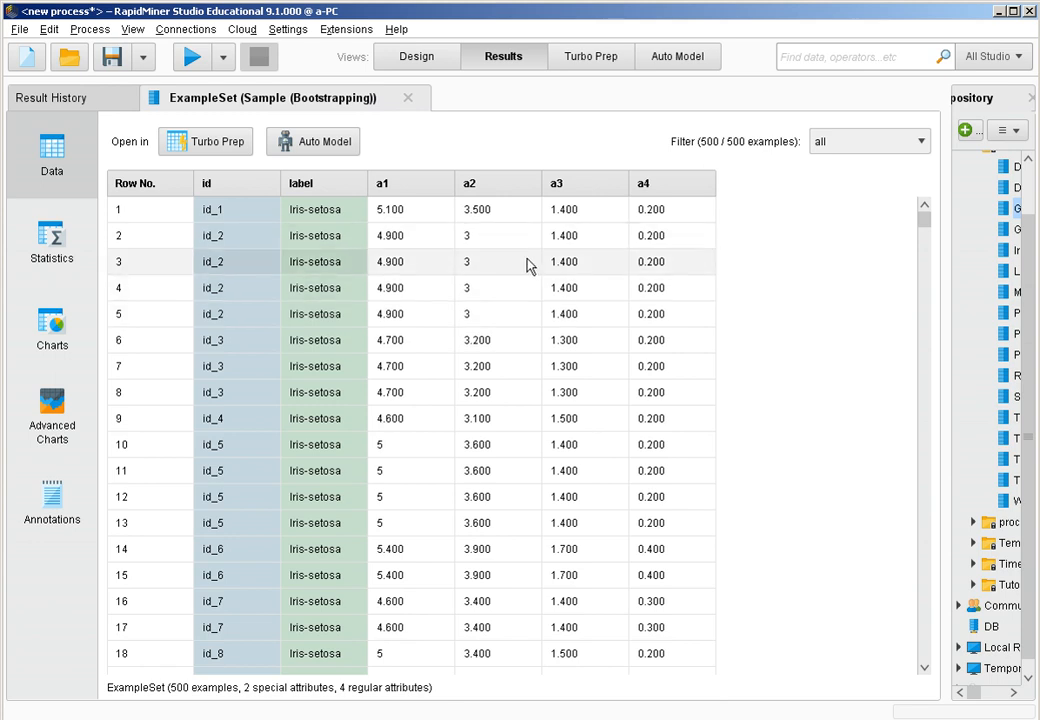
# Step: Examine the bootstrapped sample's statistics, expanding the label attribute to view its class distribution
pyautogui.click(432, 70)
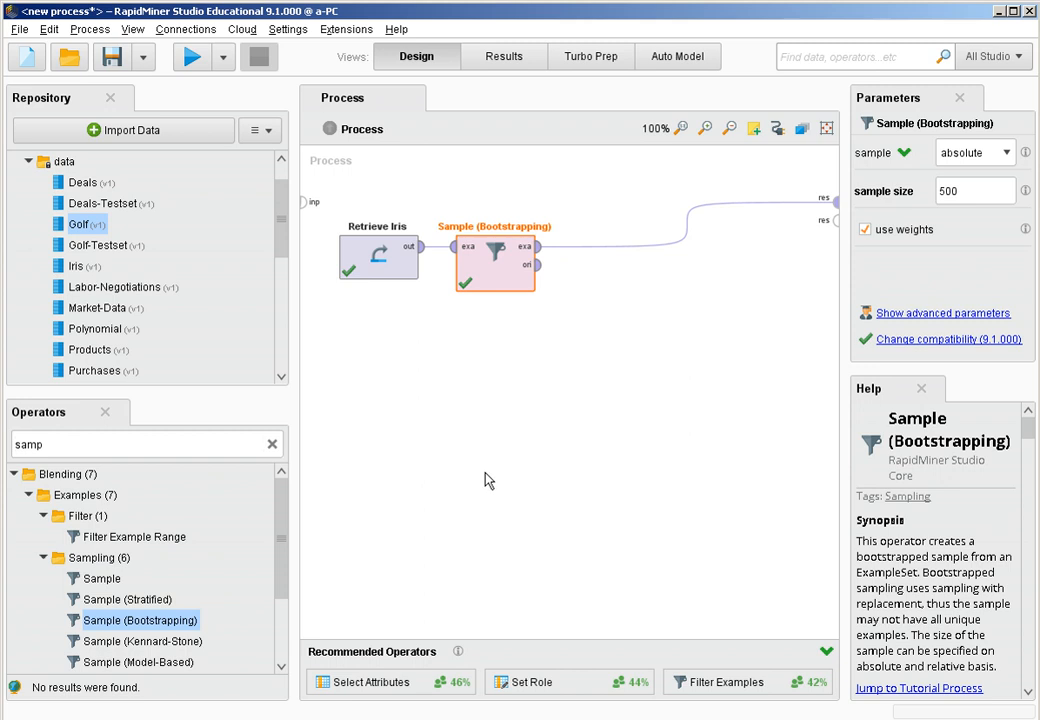
pyautogui.click(617, 388)
pyautogui.moveTo(617, 388); pyautogui.dragTo(450, 195)
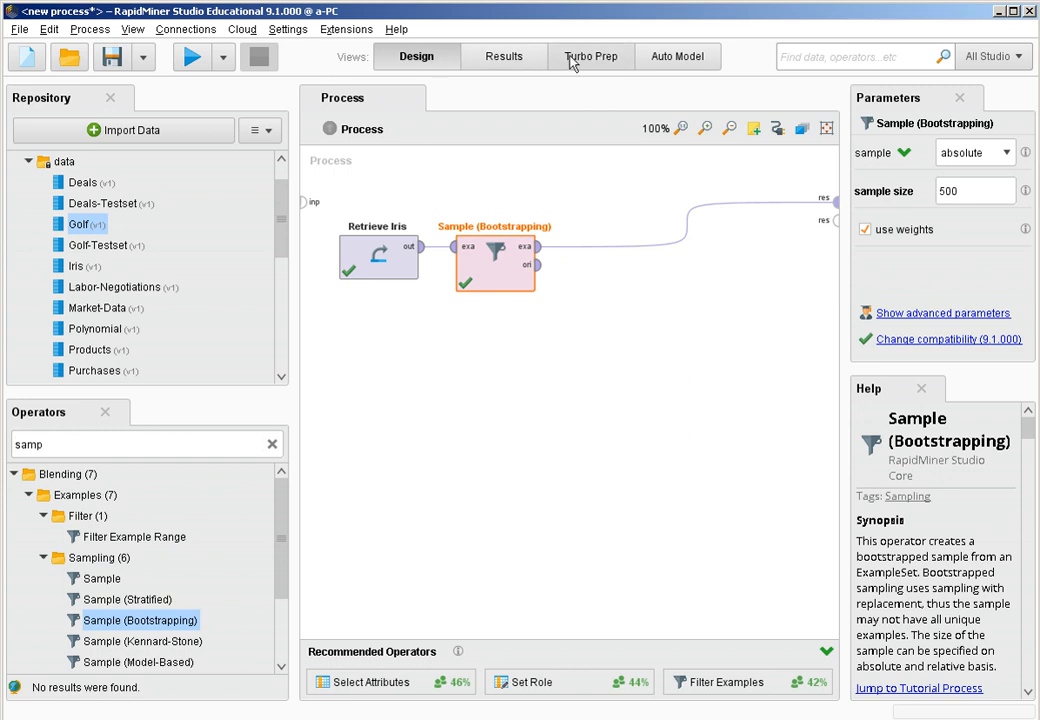
pyautogui.click(529, 60)
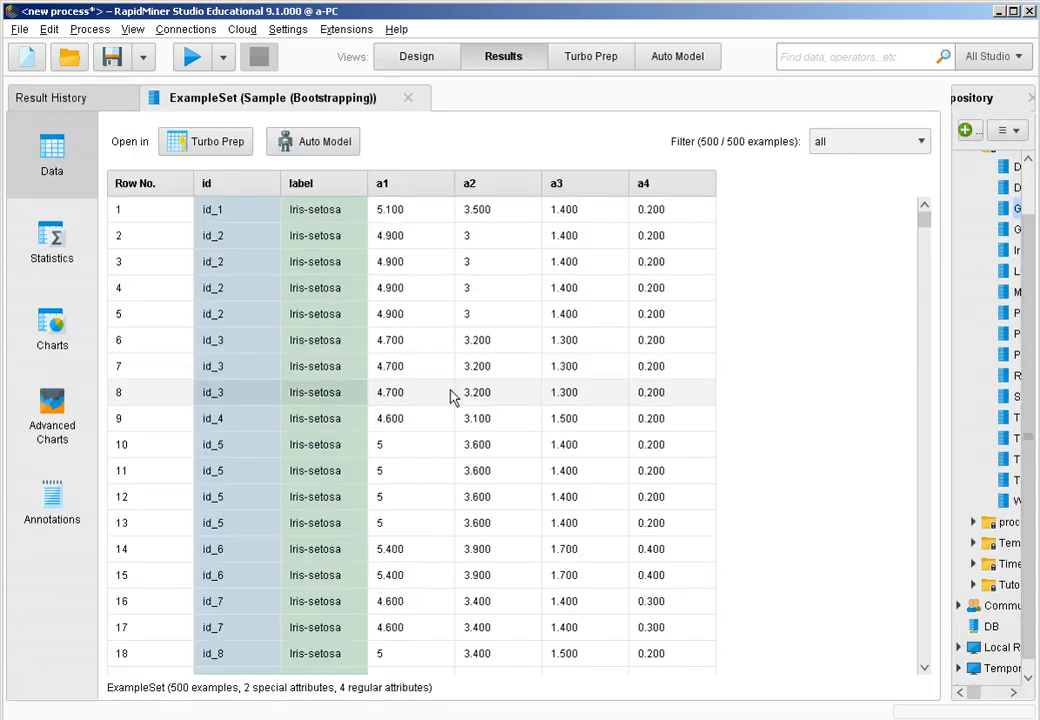
pyautogui.click(60, 258)
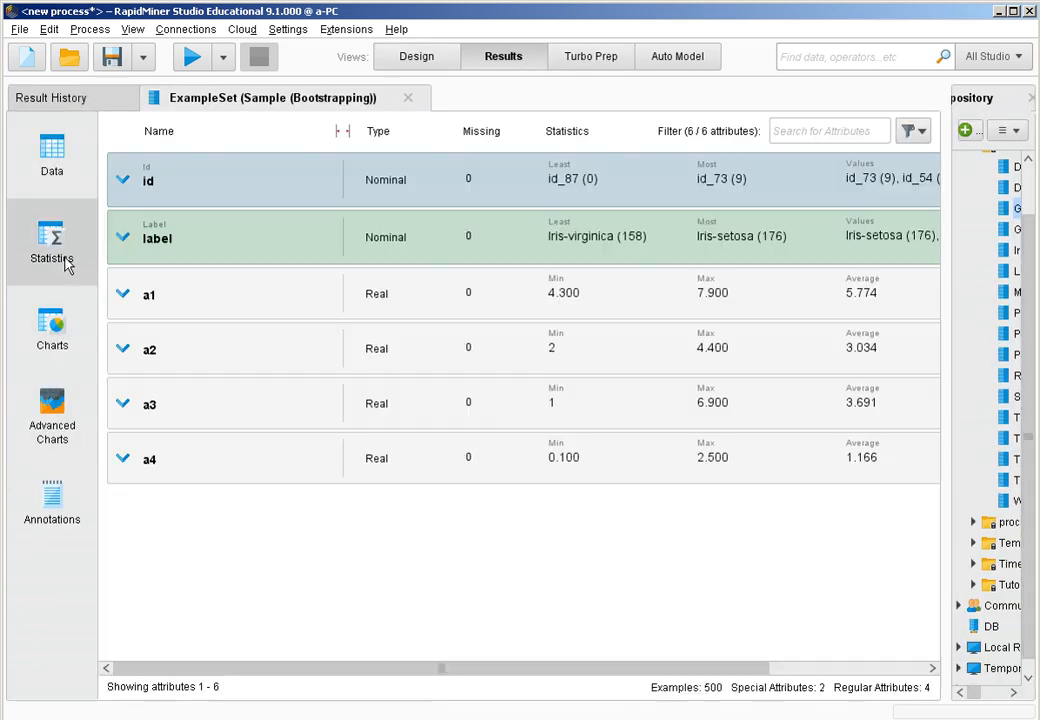
pyautogui.click(241, 258)
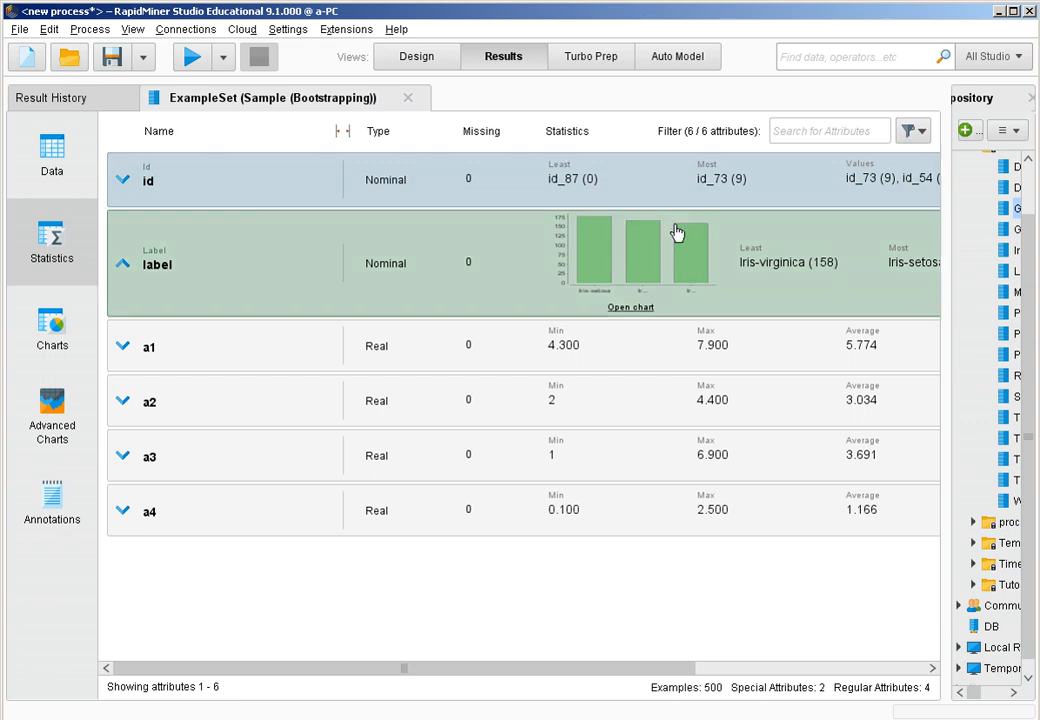
# Step: Replace the Sample (Bootstrapping) operator with Sample (Stratified) between Retrieve Iris and the process result
pyautogui.click(436, 62)
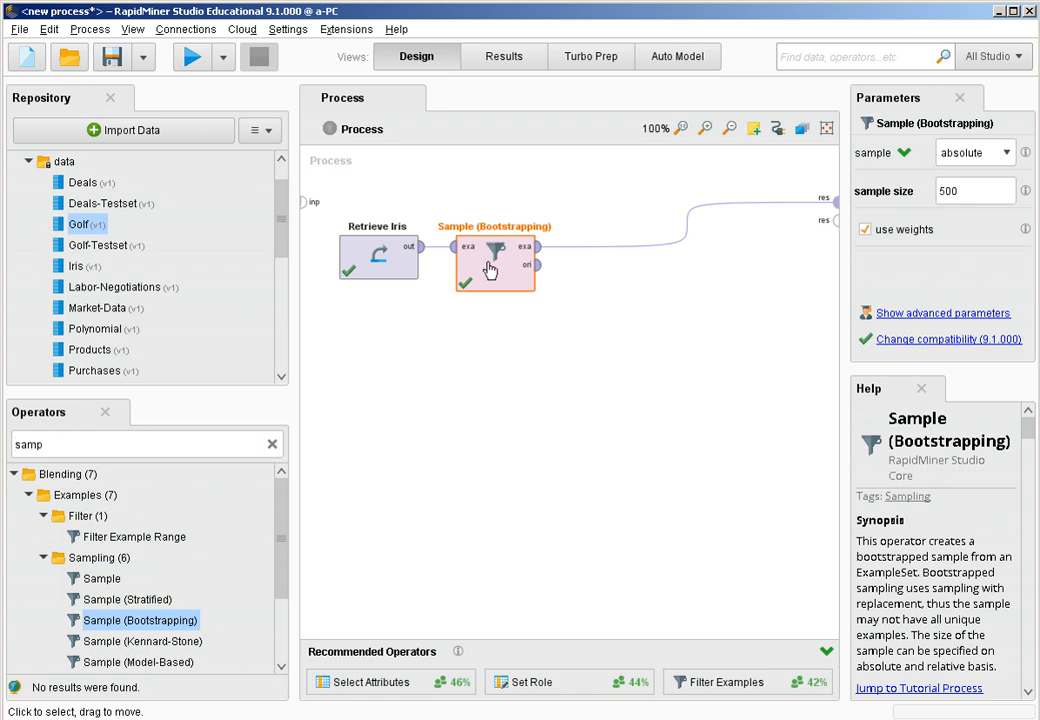
pyautogui.press('Delete')
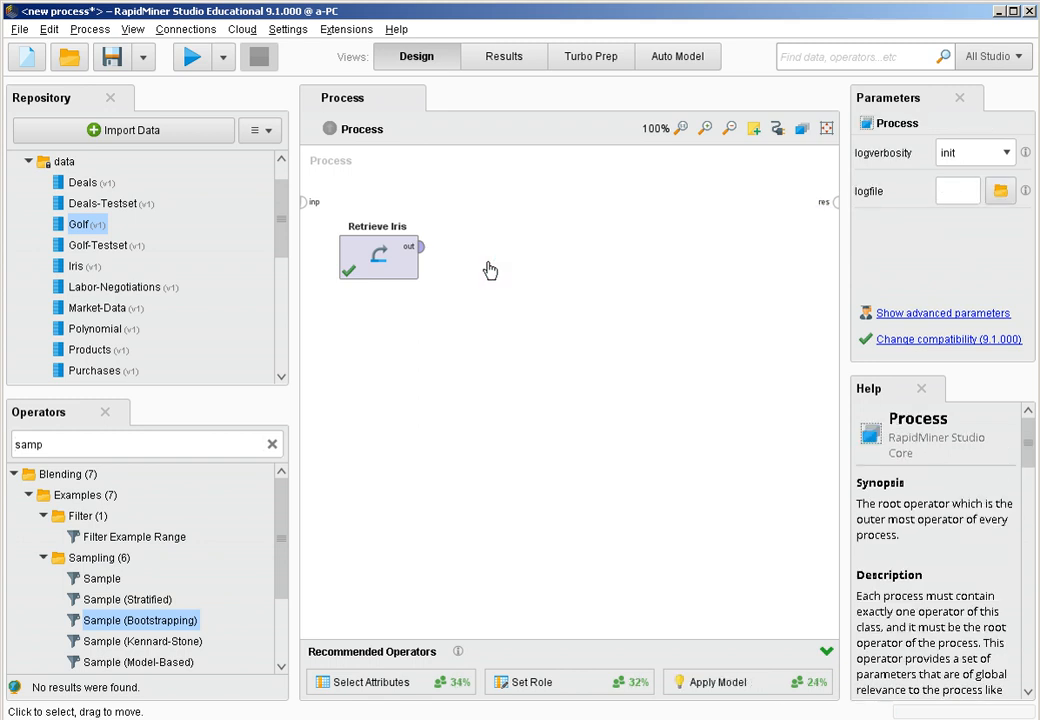
pyautogui.click(422, 250)
pyautogui.click(422, 250)
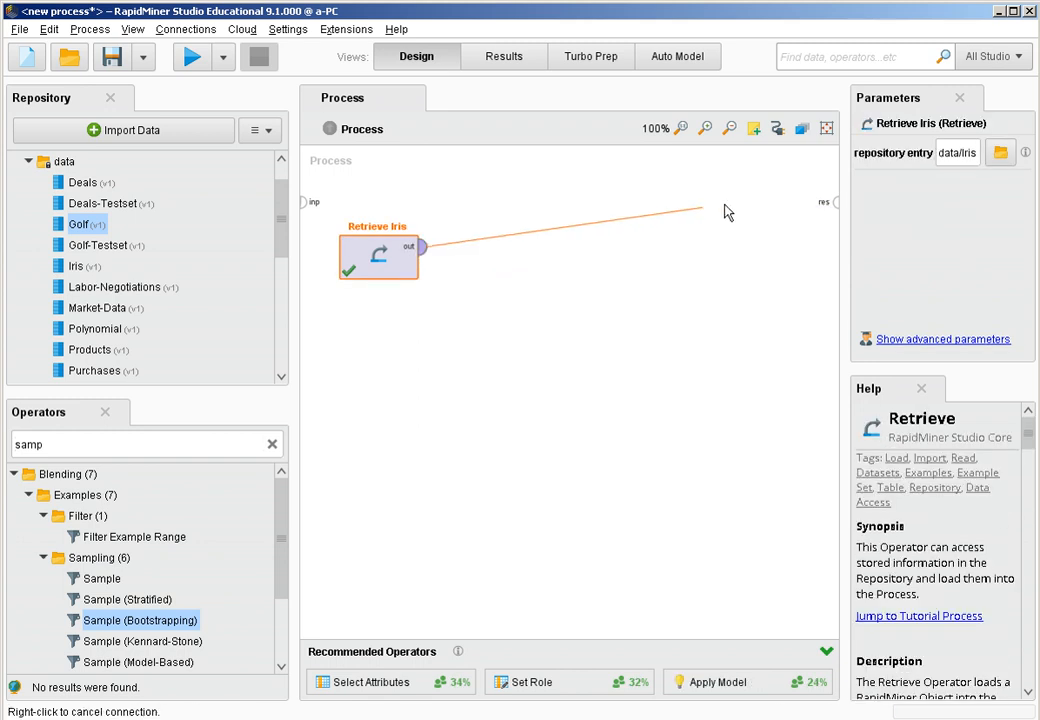
pyautogui.click(836, 208)
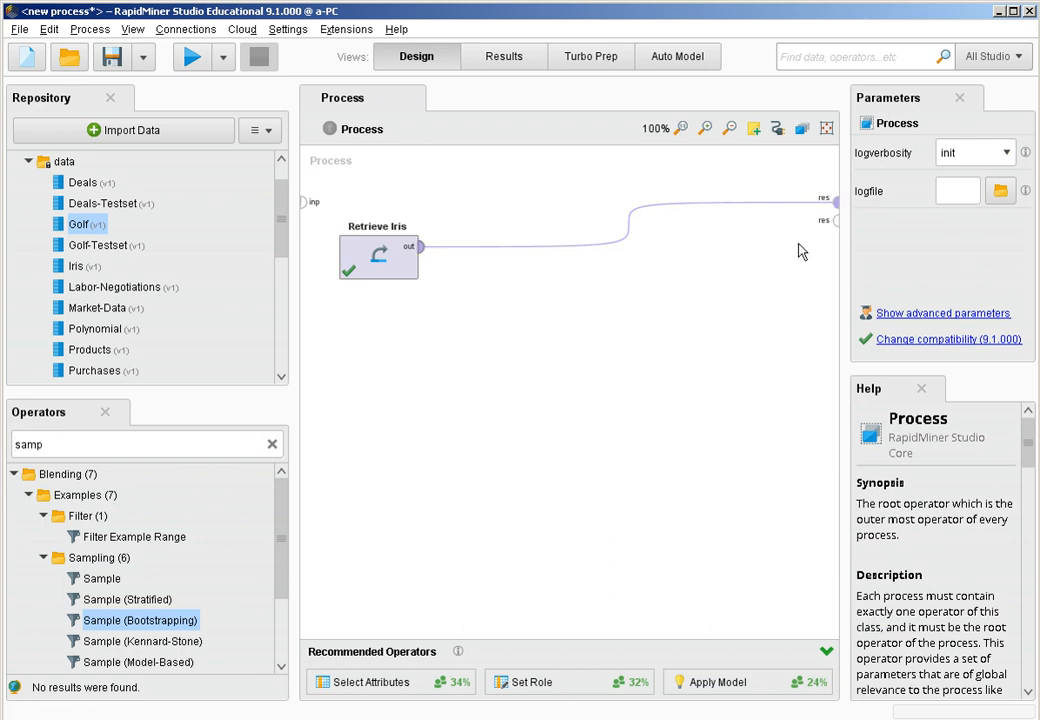
pyautogui.moveTo(150, 621); pyautogui.dragTo(503, 258)
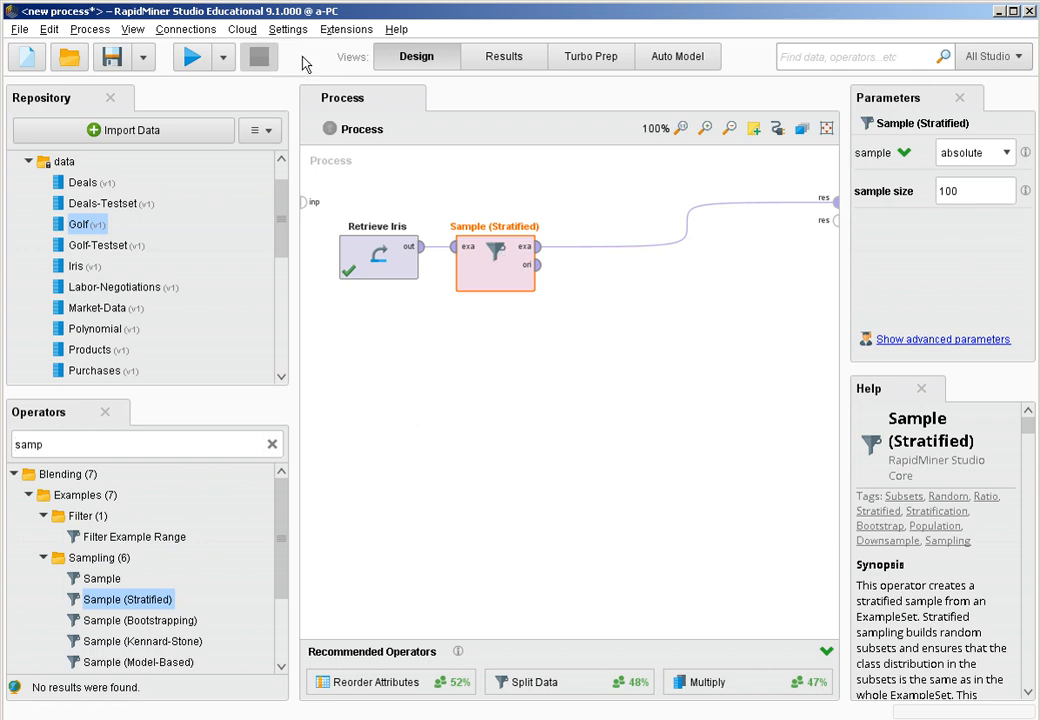
# Step: Run the stratified sampling process and inspect the label attribute's class distribution in the result statistics
pyautogui.click(184, 62)
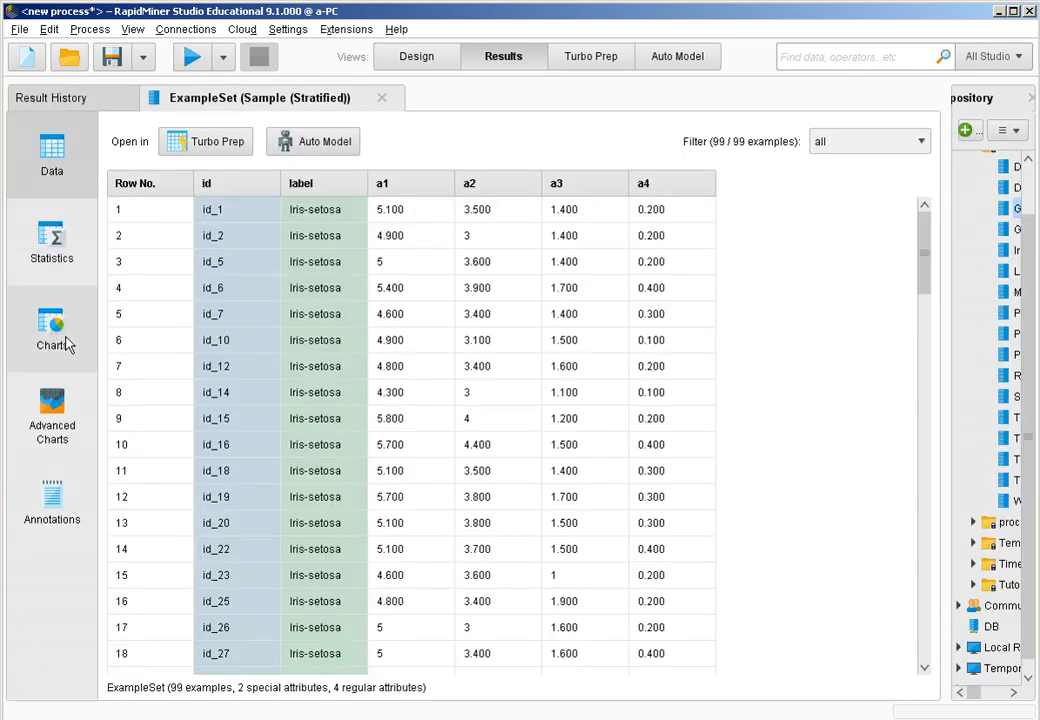
pyautogui.click(55, 255)
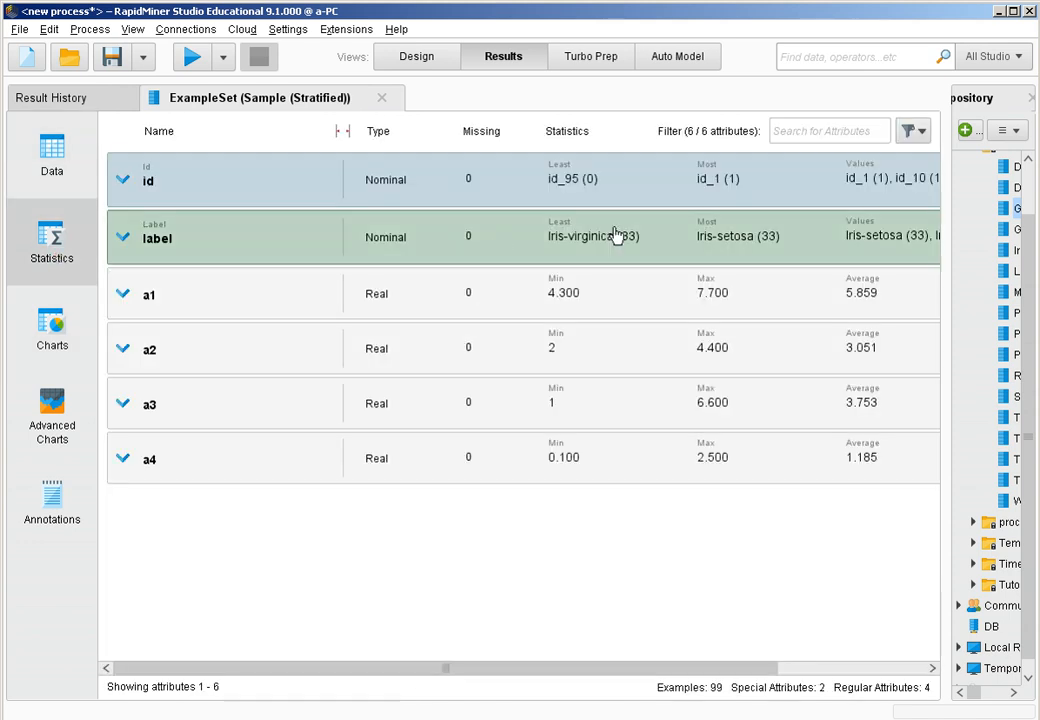
pyautogui.click(620, 241)
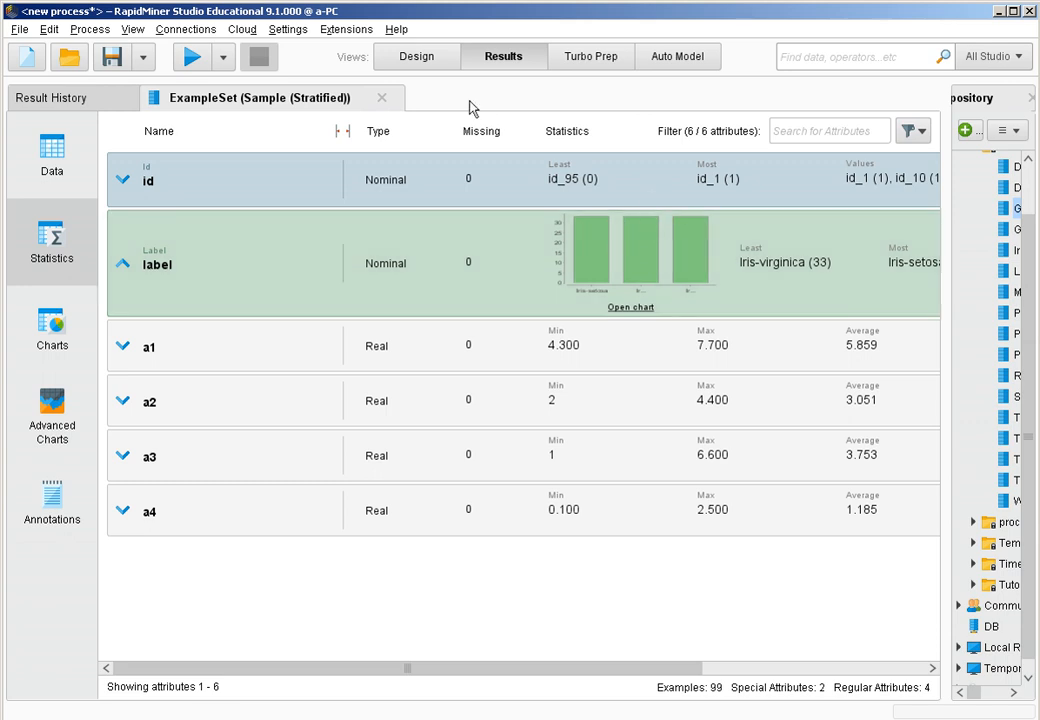
pyautogui.click(421, 64)
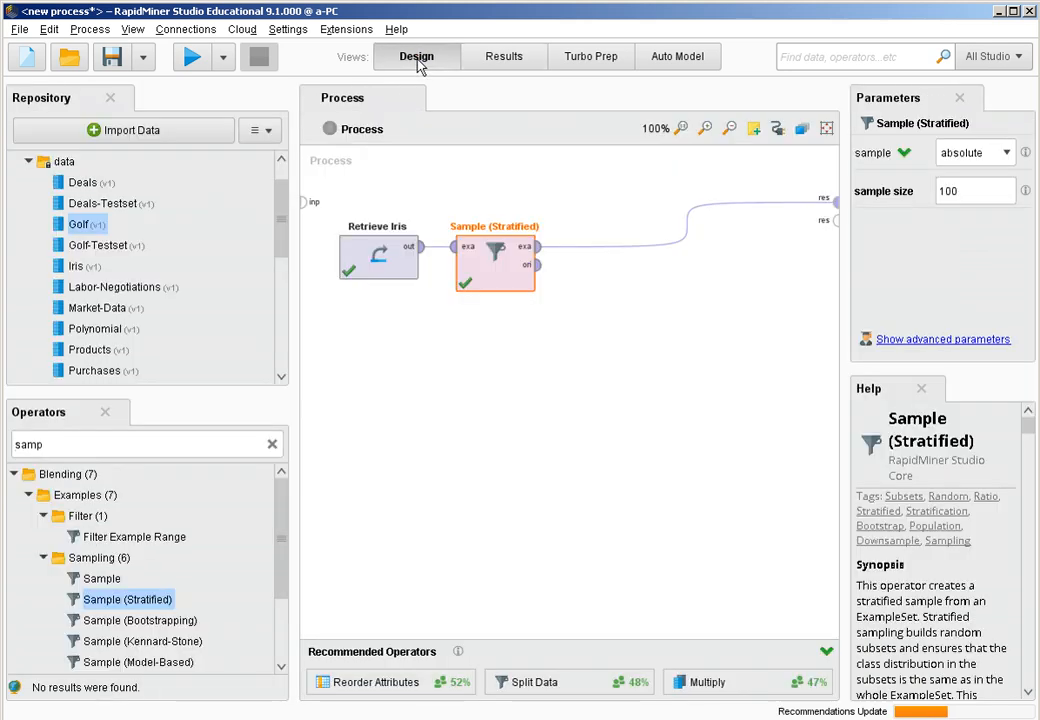
pyautogui.click(422, 371)
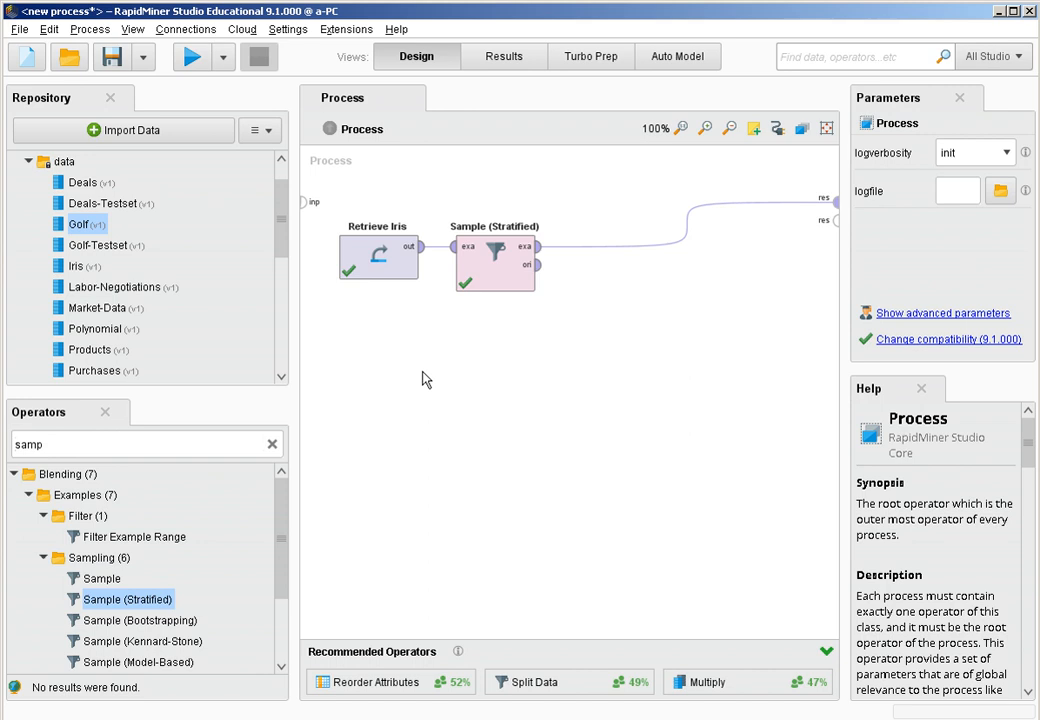